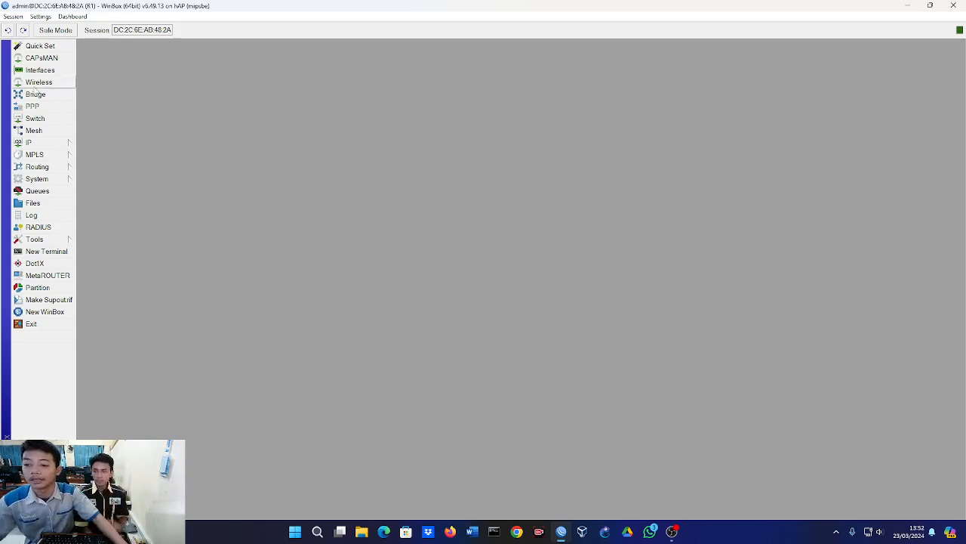
# Enable the wlan1 wireless interface.
pyautogui.click(34, 84)
pyautogui.click(91, 61)
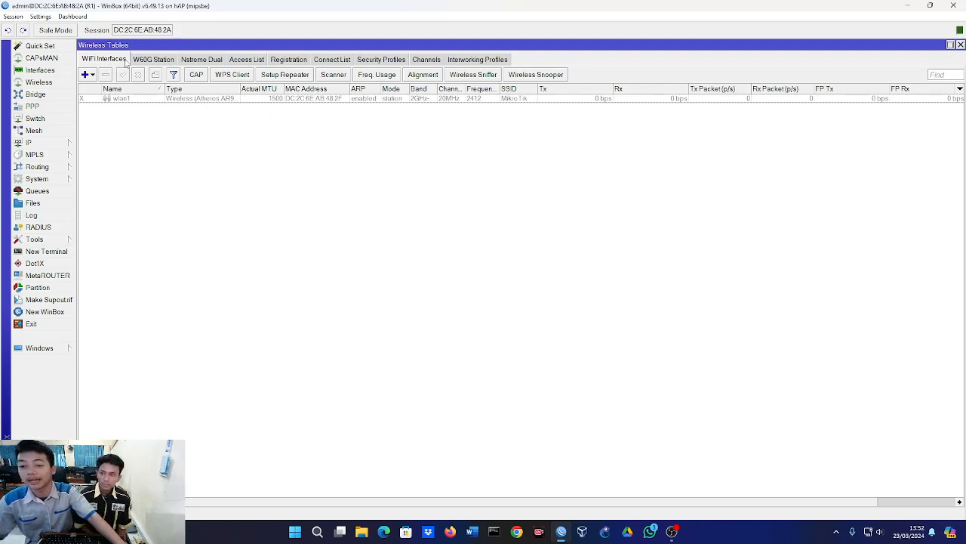
pyautogui.click(122, 100)
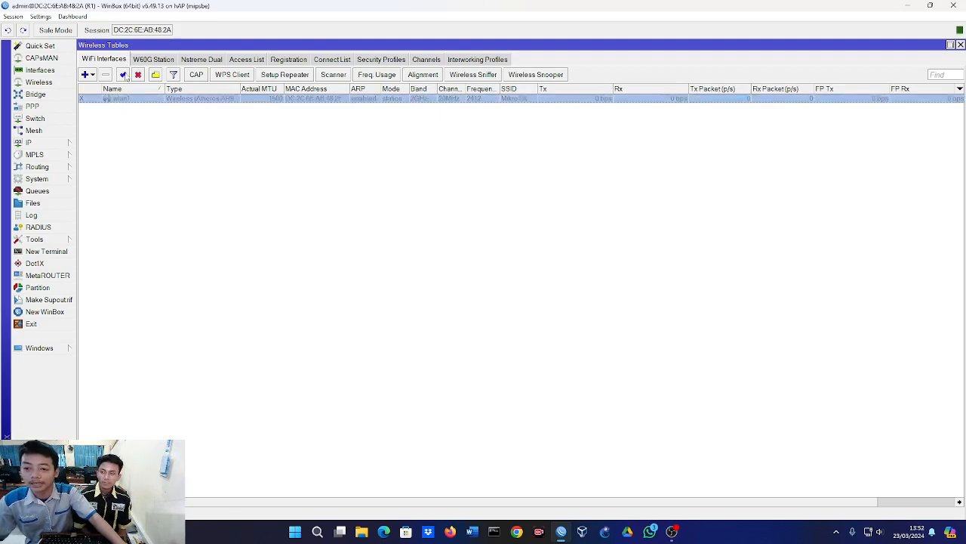
pyautogui.click(123, 74)
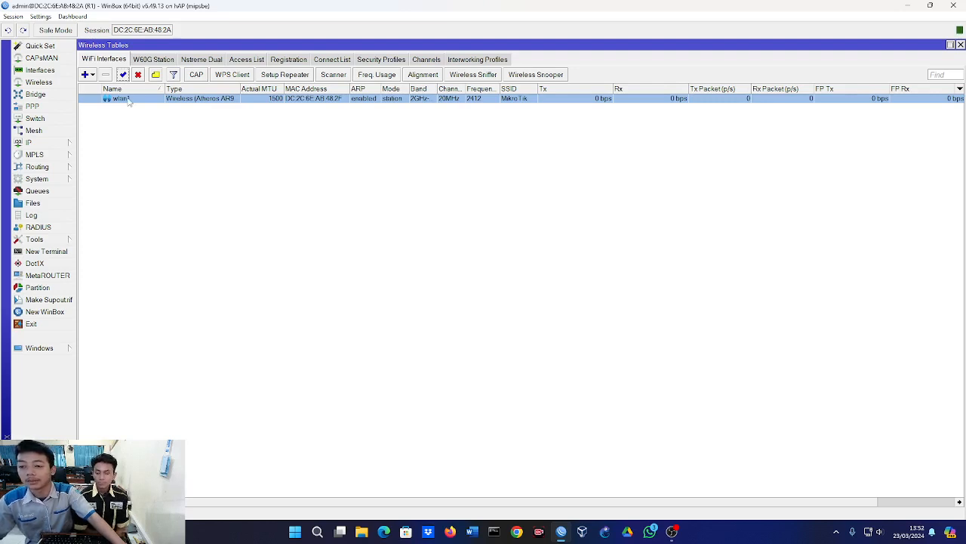
# Set the SSID of wlan1 to "Access Point", keep the default security profile, and save the interface settings.
pyautogui.doubleClick(122, 99)
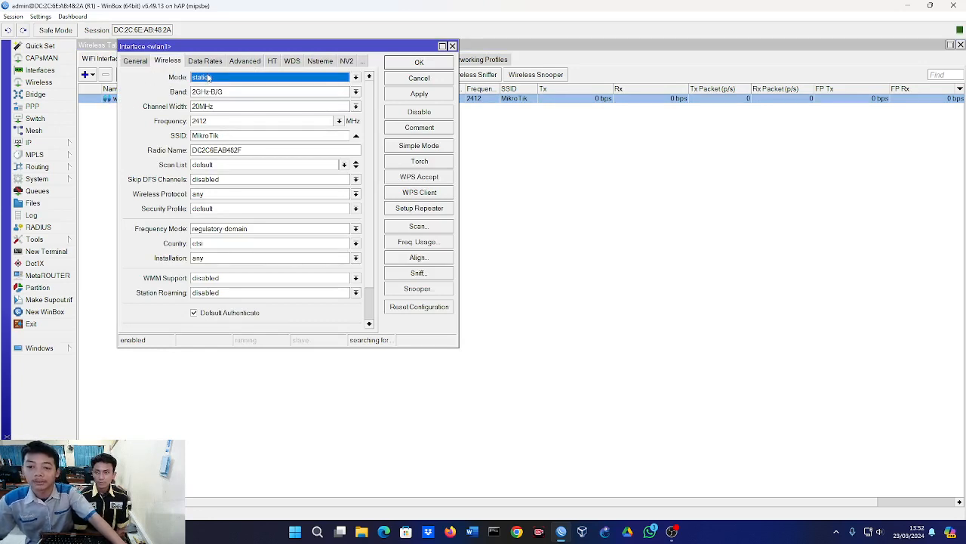
pyautogui.doubleClick(227, 135)
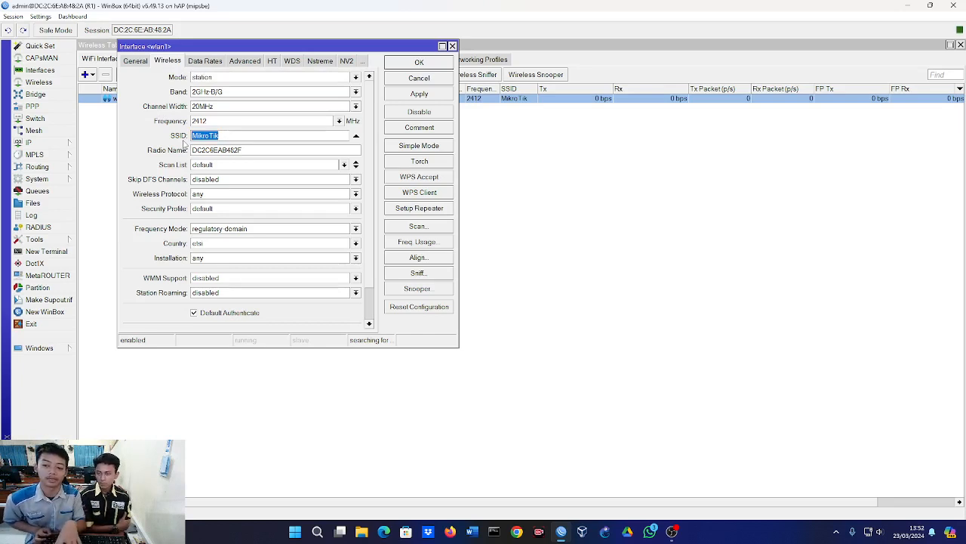
pyautogui.write('Acc')
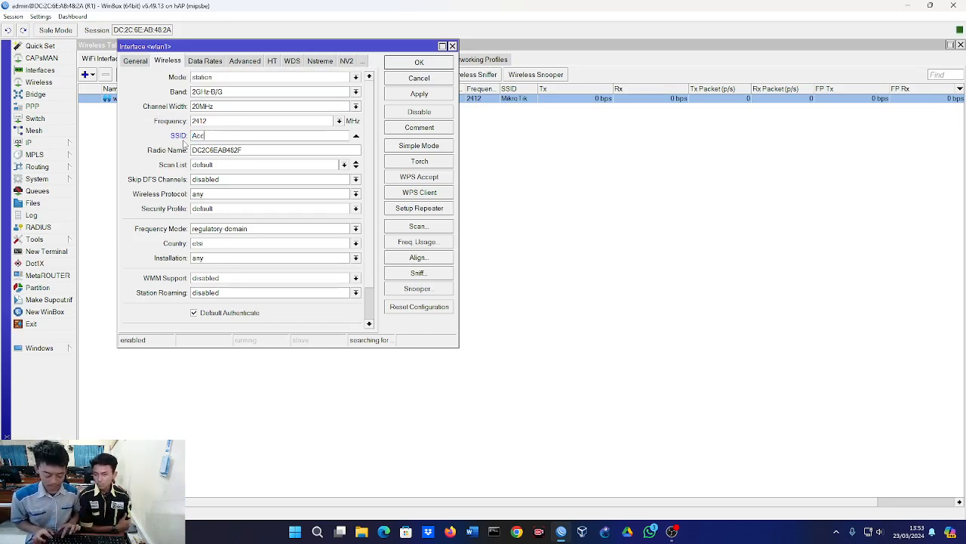
pyautogui.write('r')
pyautogui.press('BackSpace')
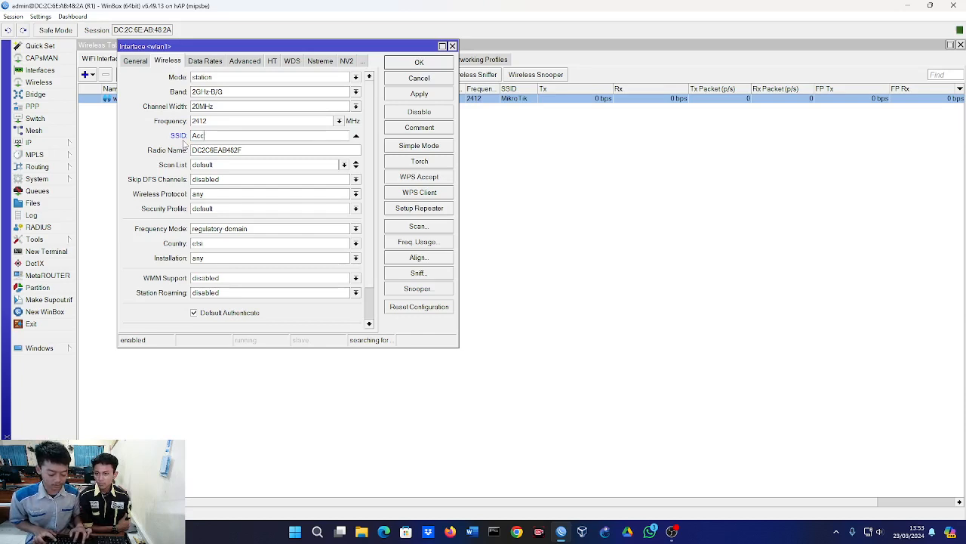
pyautogui.write('e')
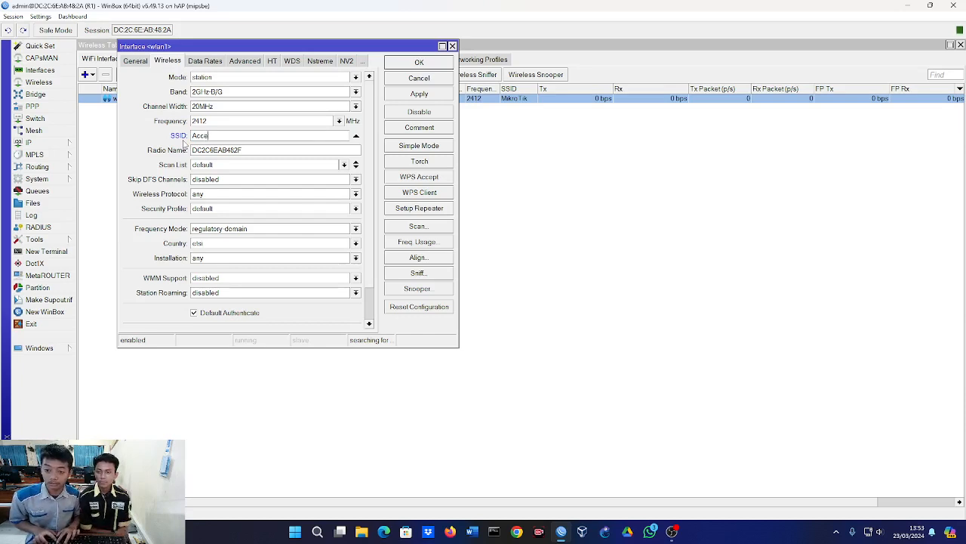
pyautogui.write('ss Poiunt')
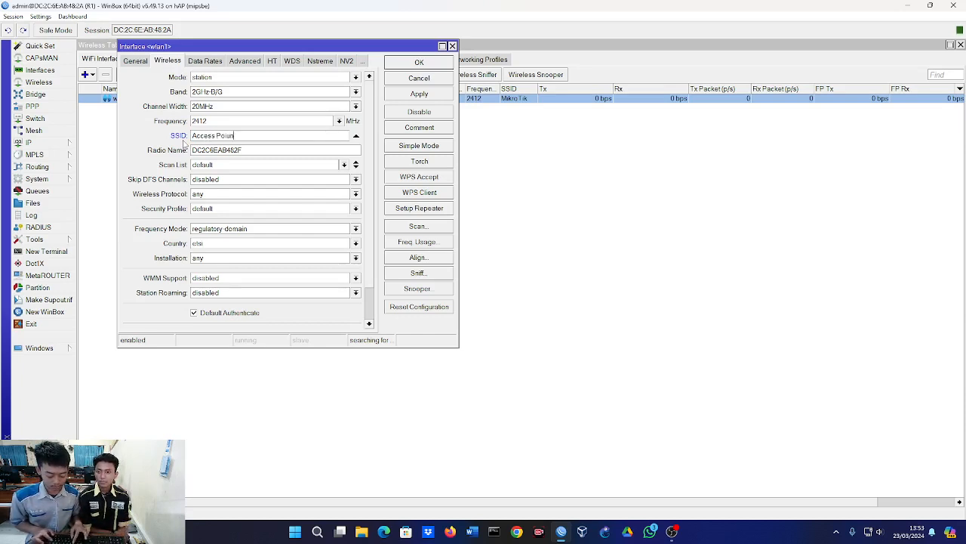
pyautogui.press('BackSpace')
pyautogui.press('BackSpace')
pyautogui.press('BackSpace')
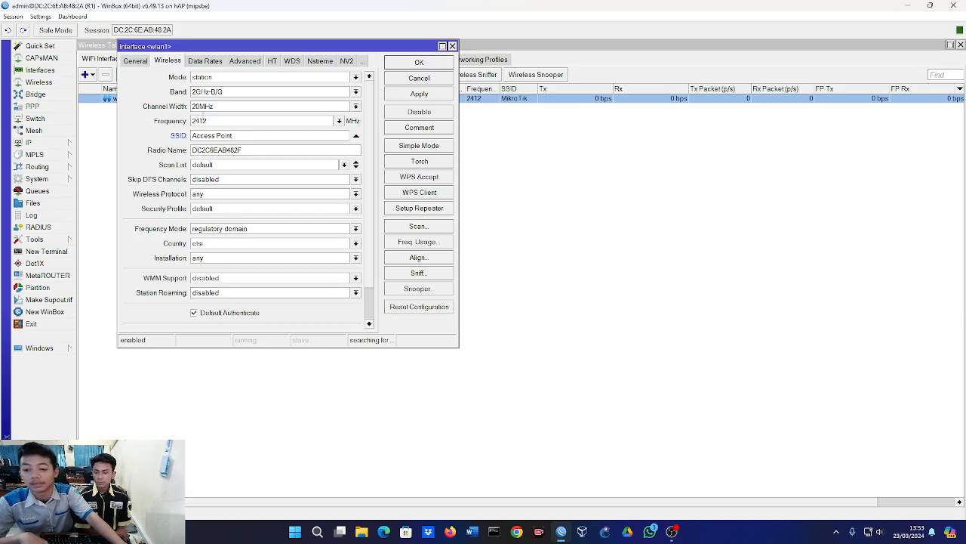
pyautogui.click(234, 209)
pyautogui.click(234, 208)
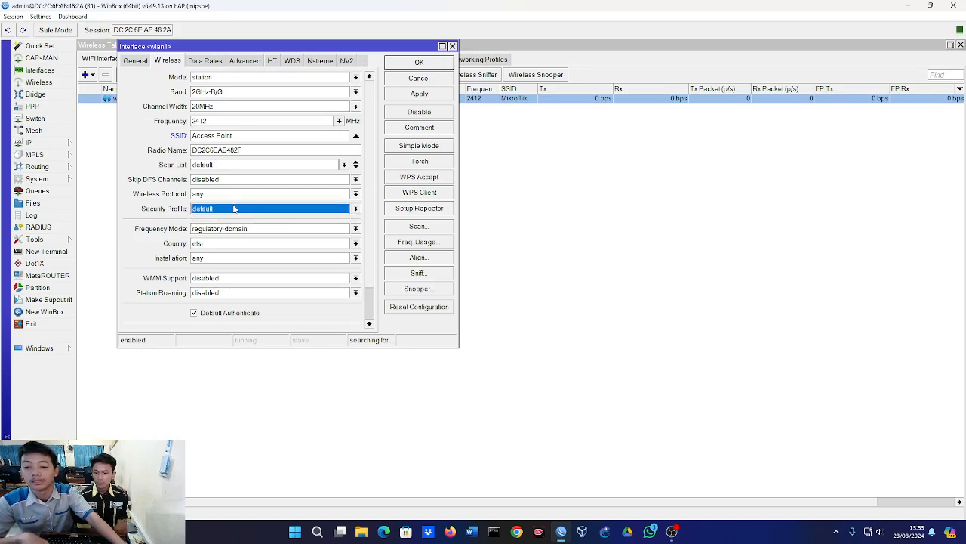
pyautogui.click(418, 97)
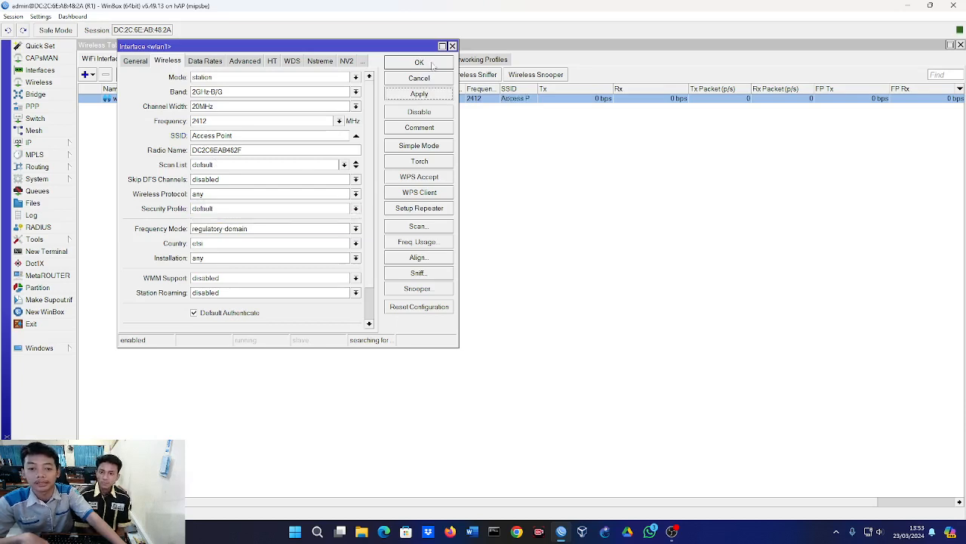
pyautogui.click(420, 64)
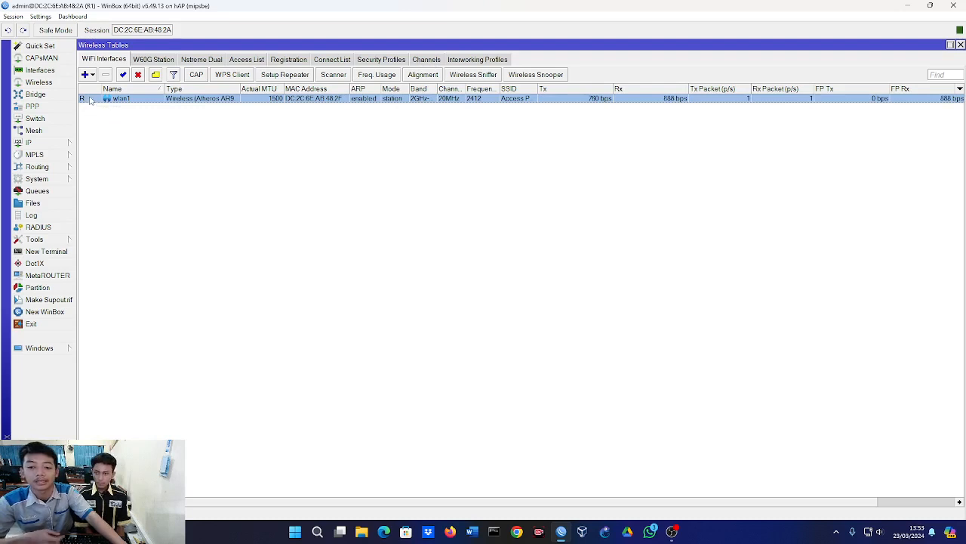
# Check the wireless registration table, and scan for nearby networks on wlan1.
pyautogui.click(278, 60)
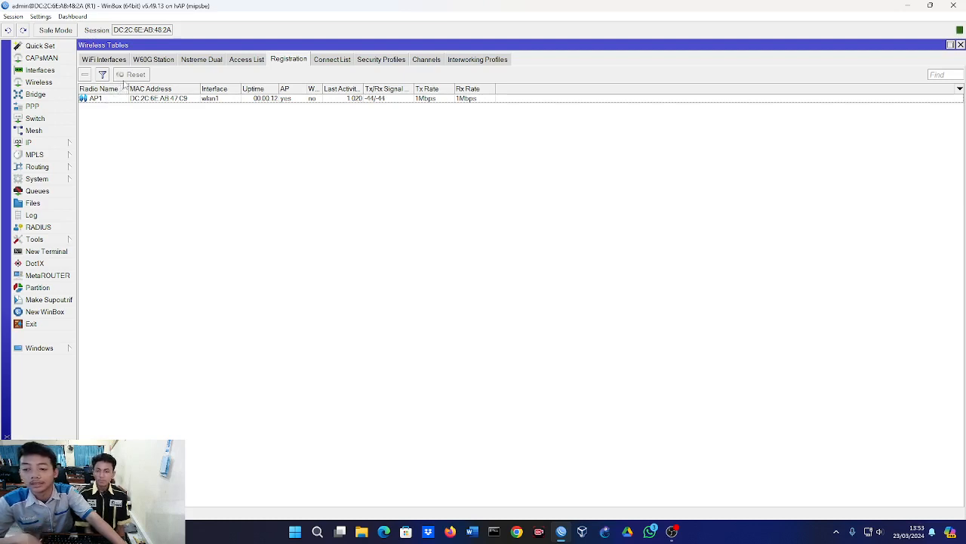
pyautogui.click(119, 60)
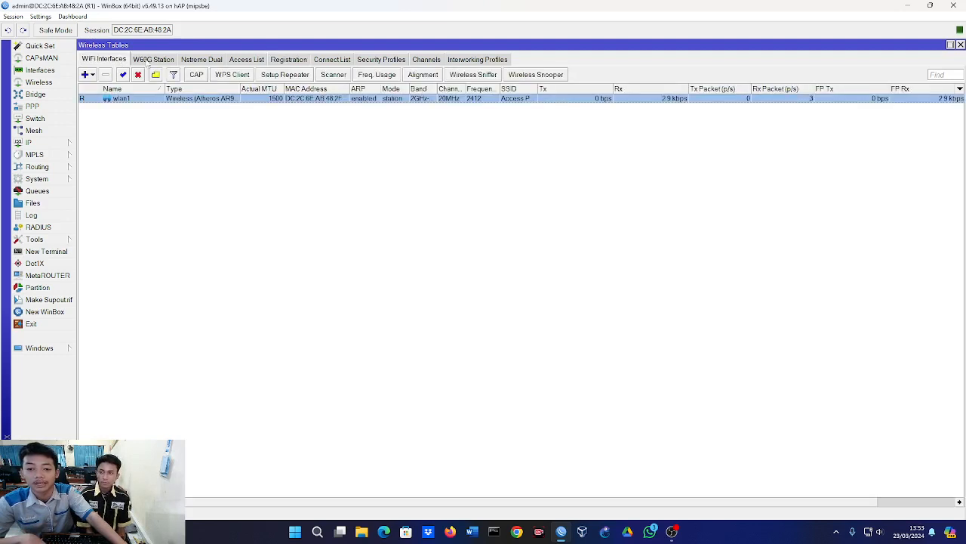
pyautogui.click(323, 78)
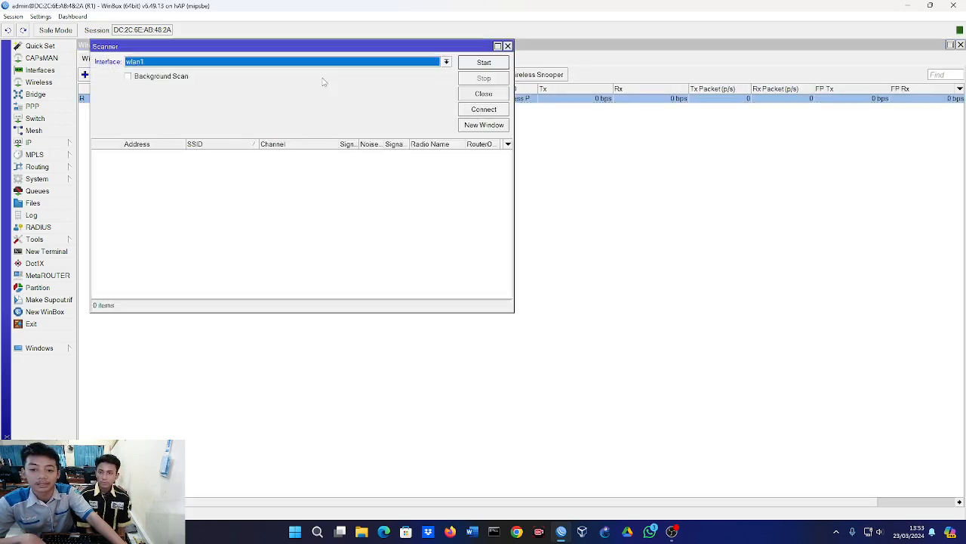
pyautogui.click(485, 63)
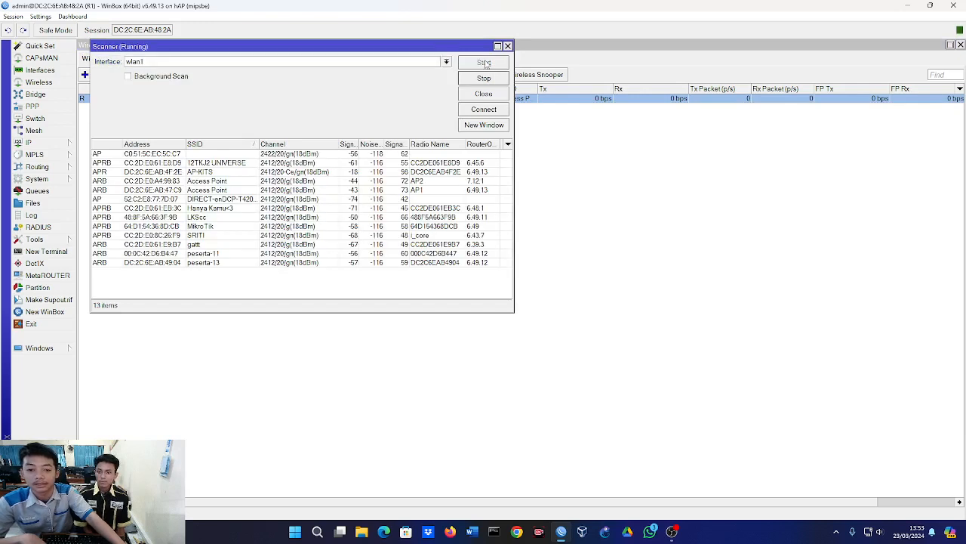
pyautogui.click(486, 79)
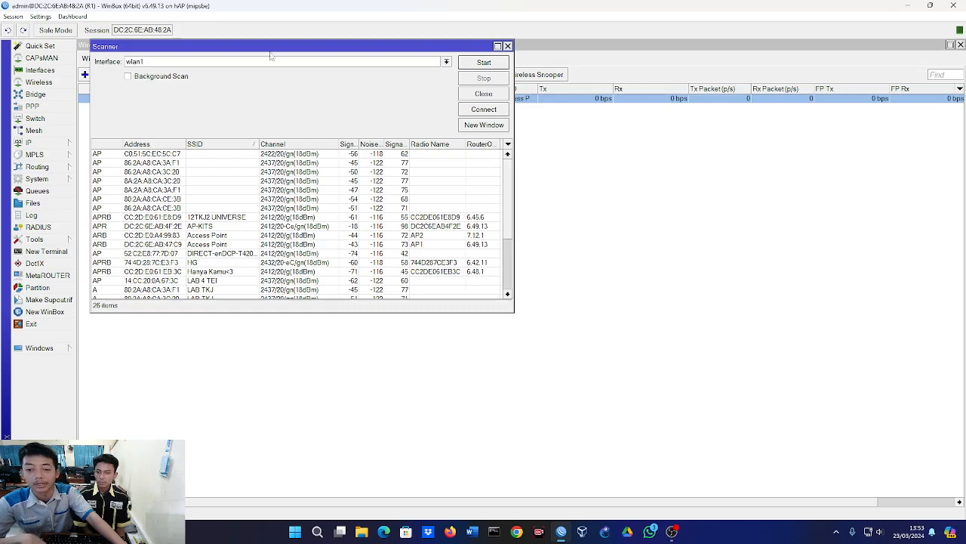
# Locate AP1 in the scan results and compare it with the entry in the wireless registration table.
pyautogui.moveTo(274, 47); pyautogui.dragTo(453, 94)
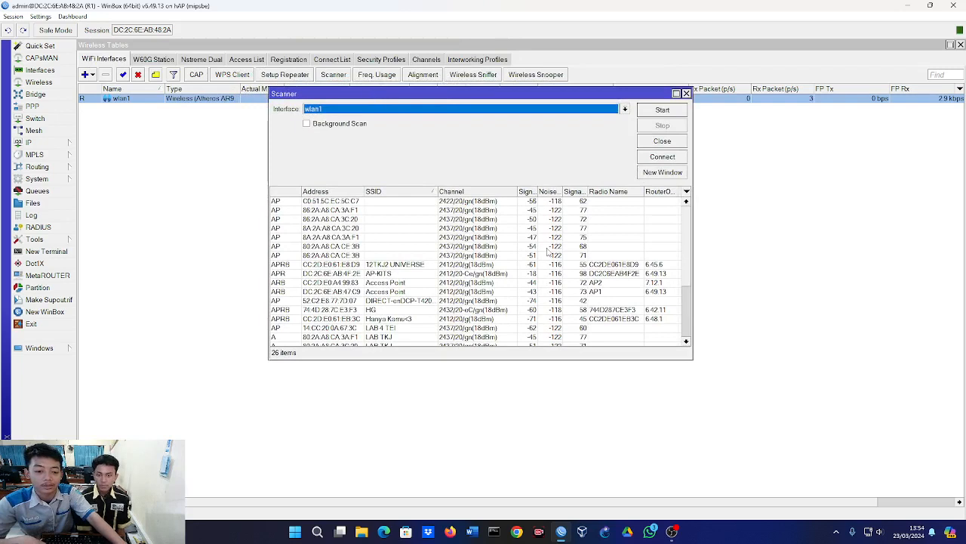
pyautogui.click(578, 292)
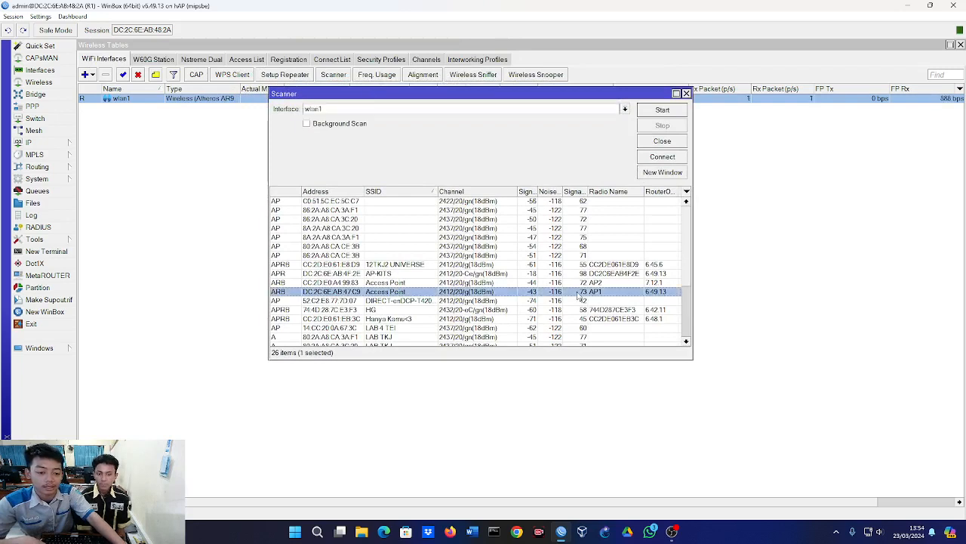
pyautogui.click(303, 64)
pyautogui.click(301, 63)
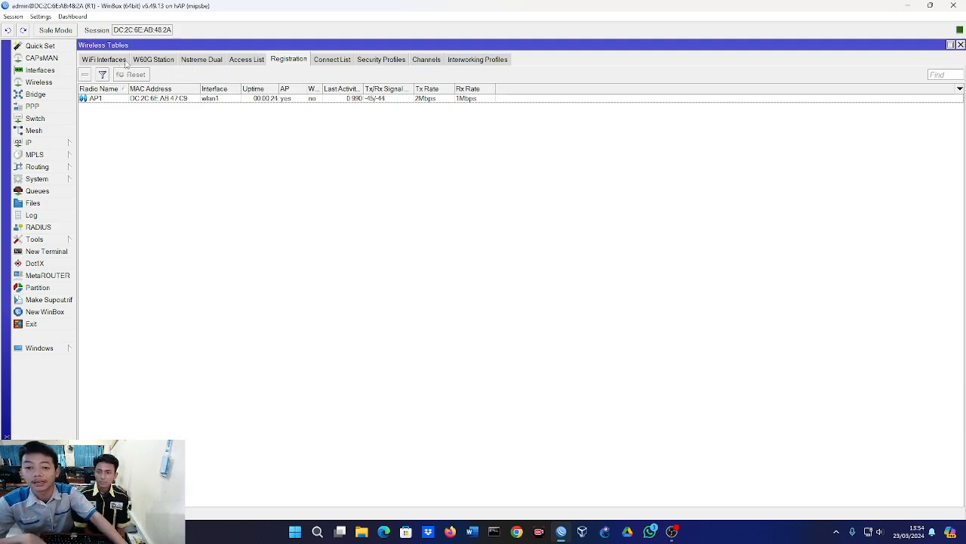
pyautogui.click(324, 63)
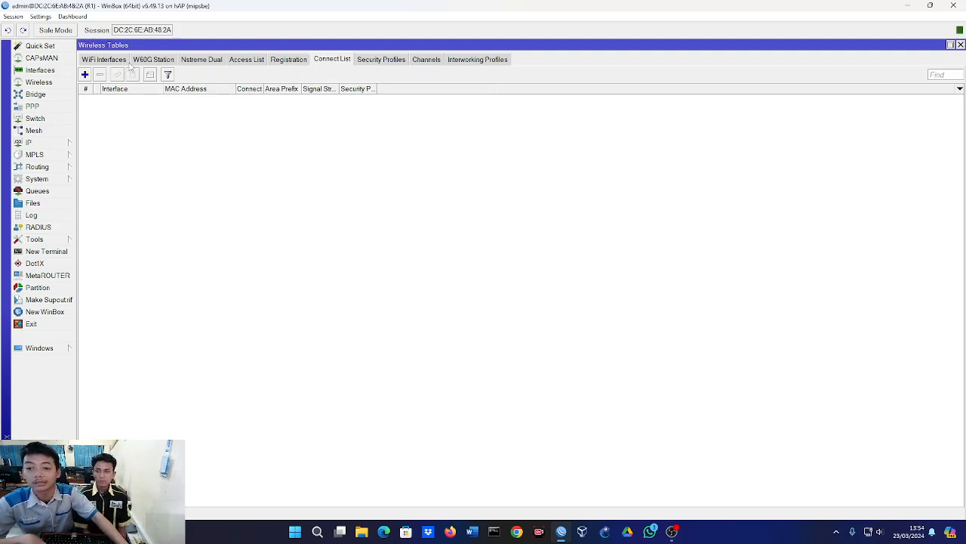
pyautogui.click(86, 75)
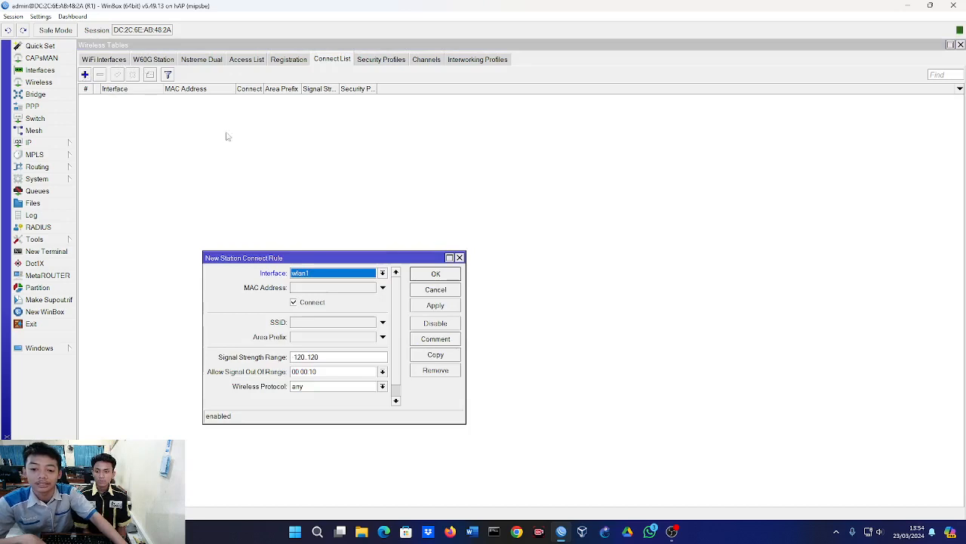
pyautogui.moveTo(304, 253); pyautogui.dragTo(336, 89)
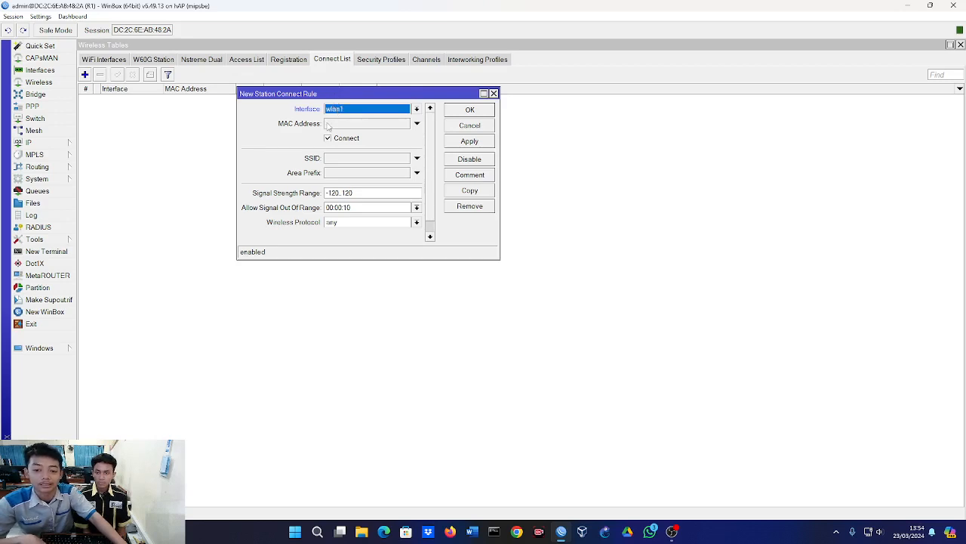
pyautogui.scroll(-1, 348, 170)
pyautogui.scroll(1, 346, 170)
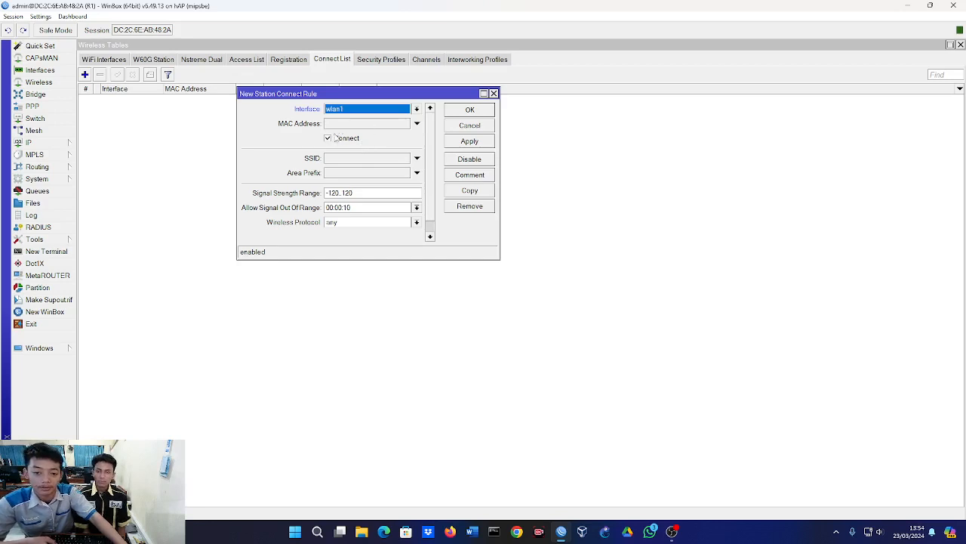
pyautogui.click(214, 125)
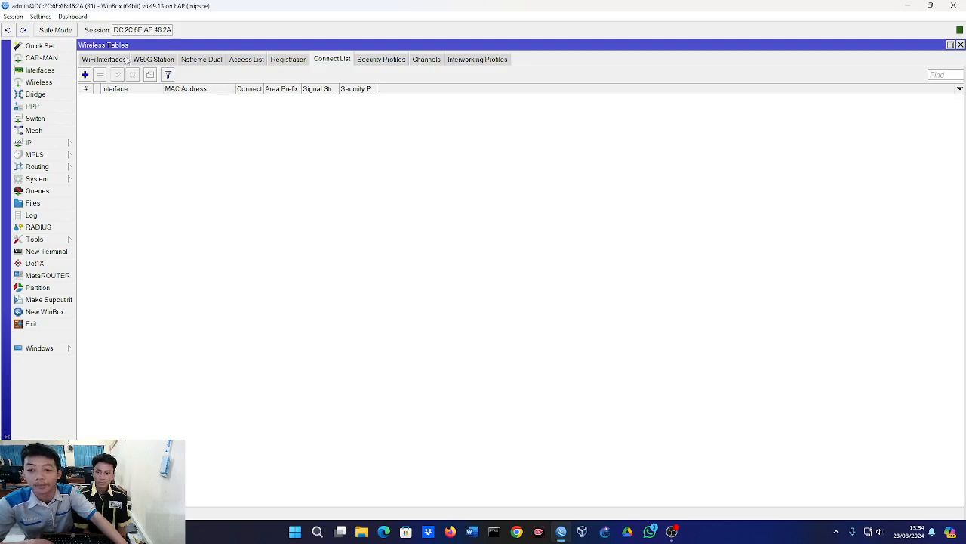
# Copy the MAC address of the AP2 access point from the wlan1 scan results and close the scanner.
pyautogui.click(119, 60)
pyautogui.click(330, 75)
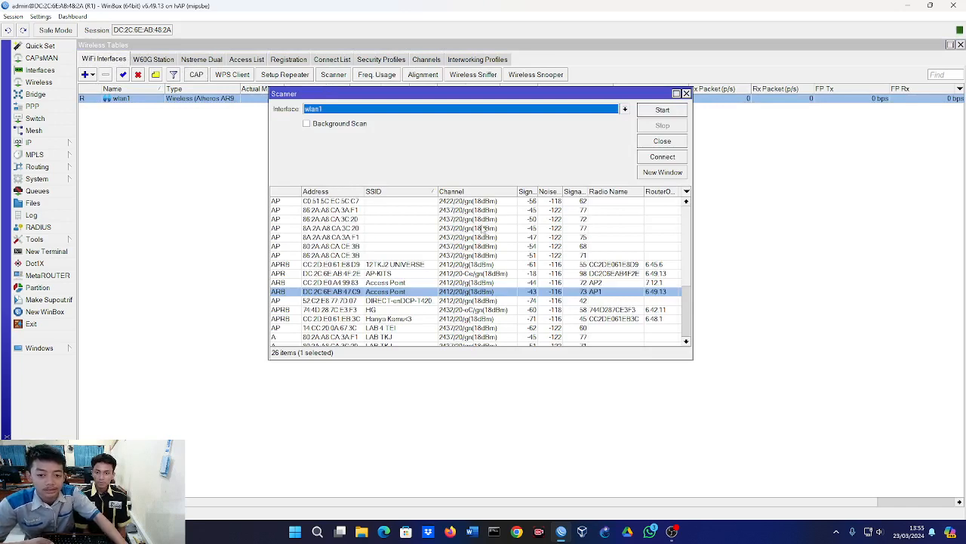
pyautogui.click(436, 283)
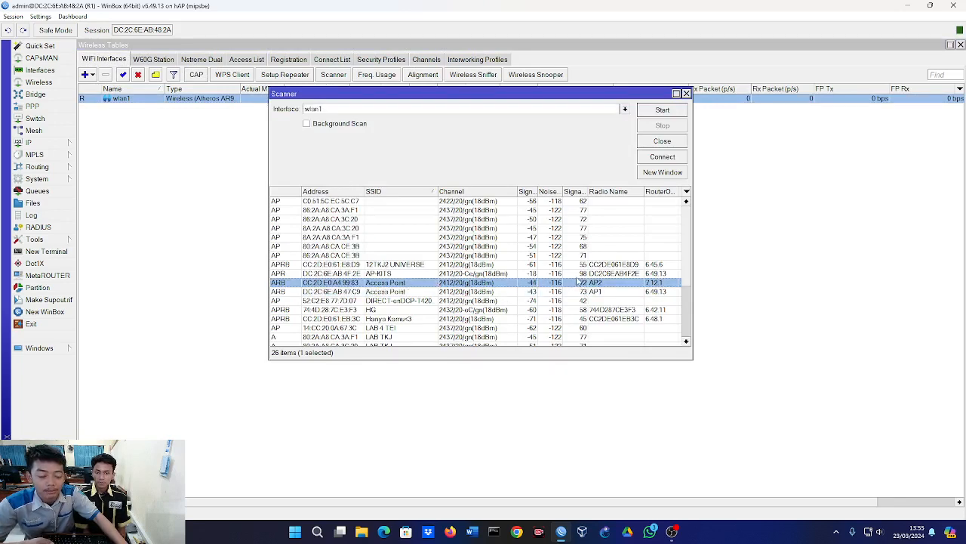
pyautogui.doubleClick(323, 283)
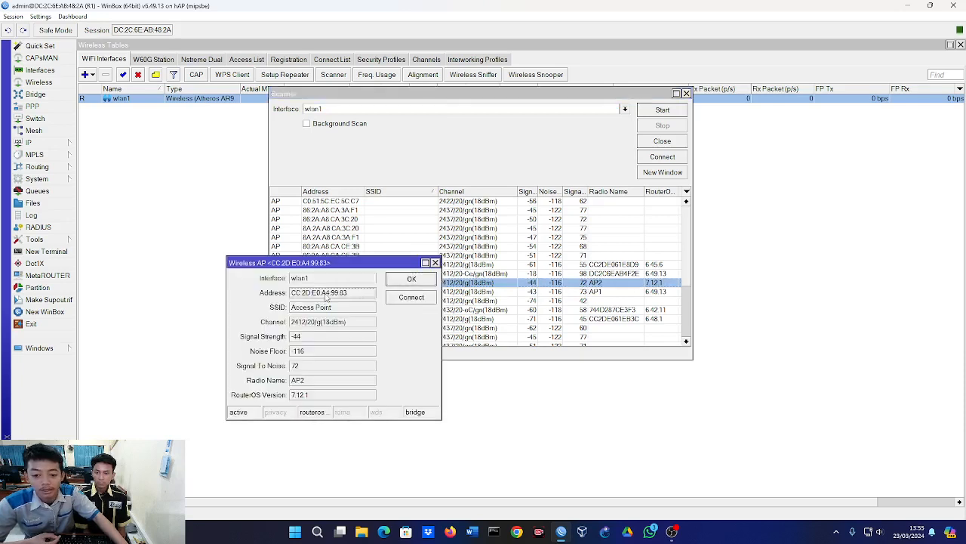
pyautogui.doubleClick(326, 294)
pyautogui.rightClick(324, 293)
pyautogui.click(343, 299)
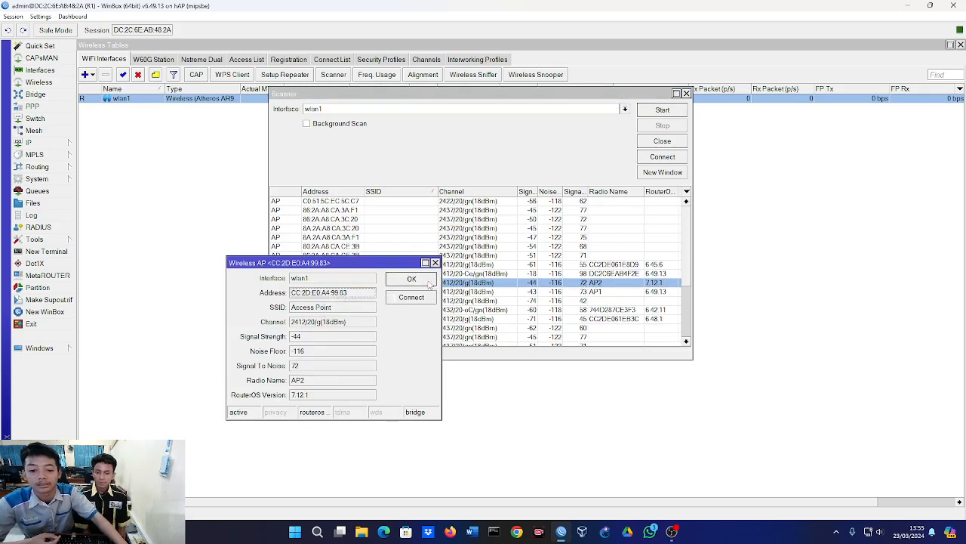
pyautogui.click(429, 283)
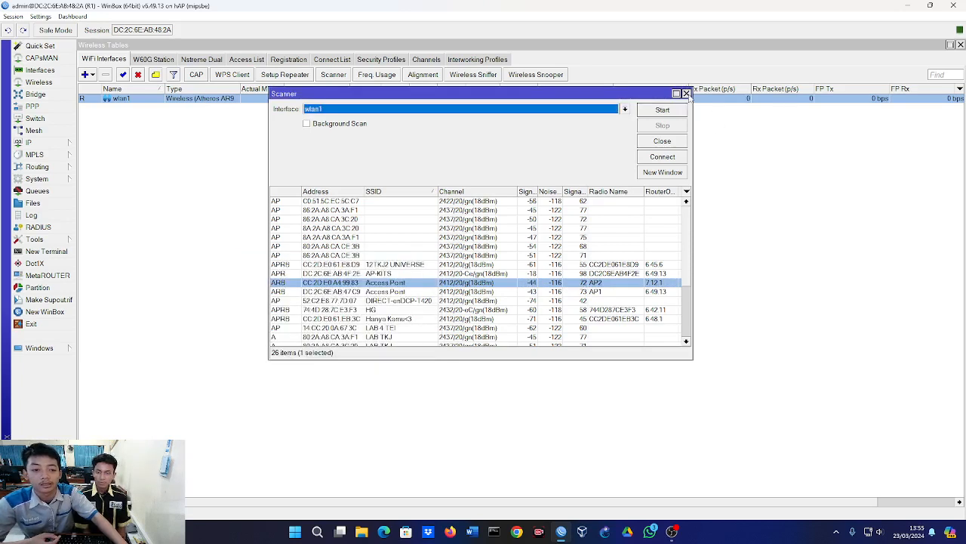
pyautogui.click(686, 94)
# Create a connect list rule for interface wlan1 with AP2's copied MAC address, CC:2D:E0:A4:99:83.
pyautogui.click(340, 61)
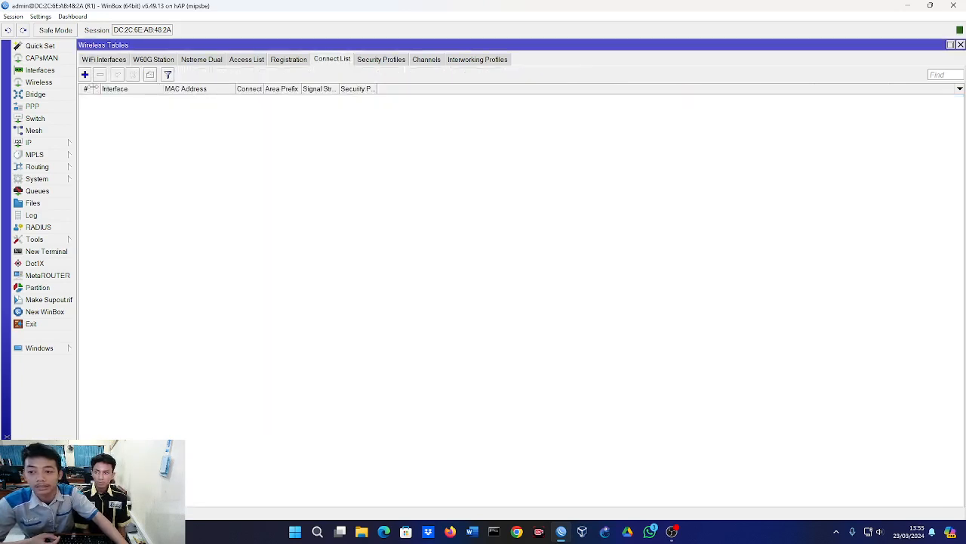
pyautogui.click(85, 74)
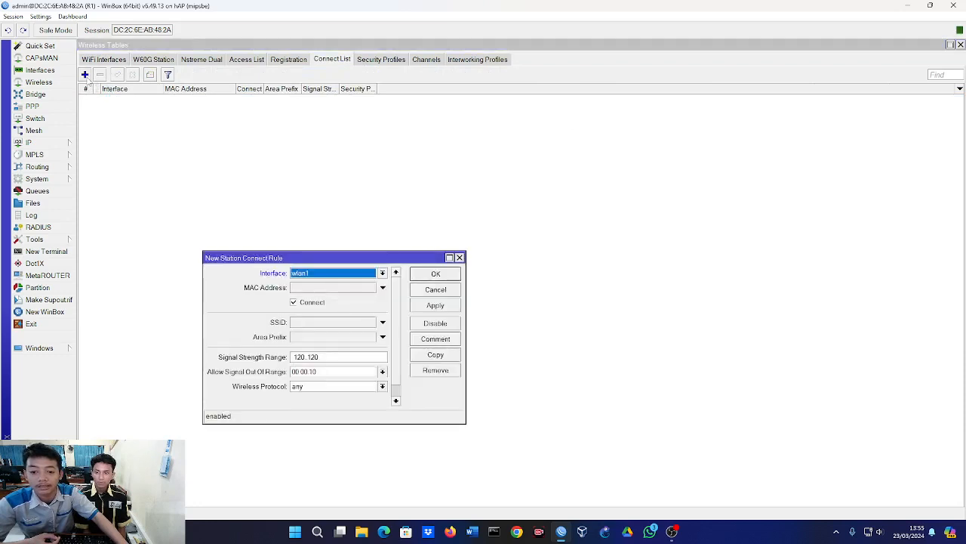
pyautogui.click(360, 273)
pyautogui.click(340, 284)
pyautogui.click(339, 289)
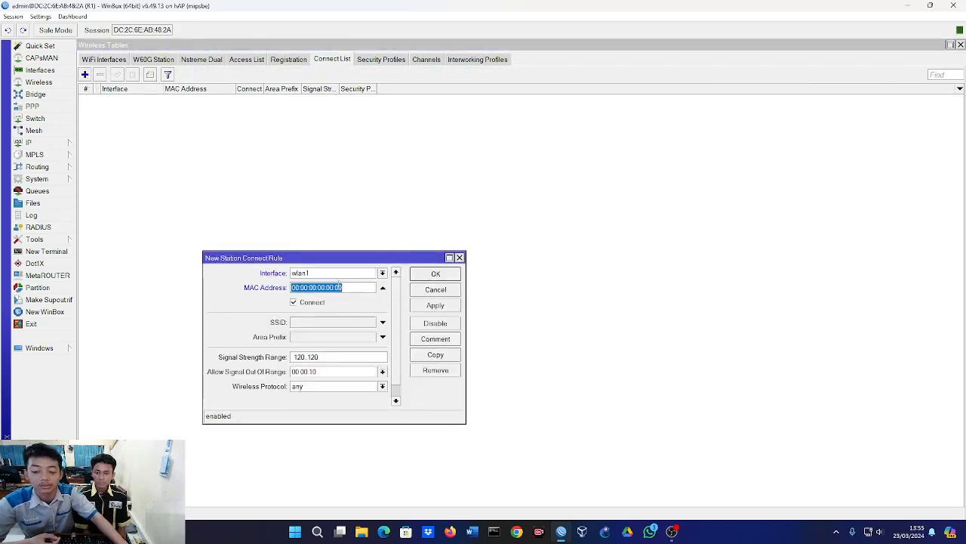
pyautogui.hotkey('ctrl', 'v')
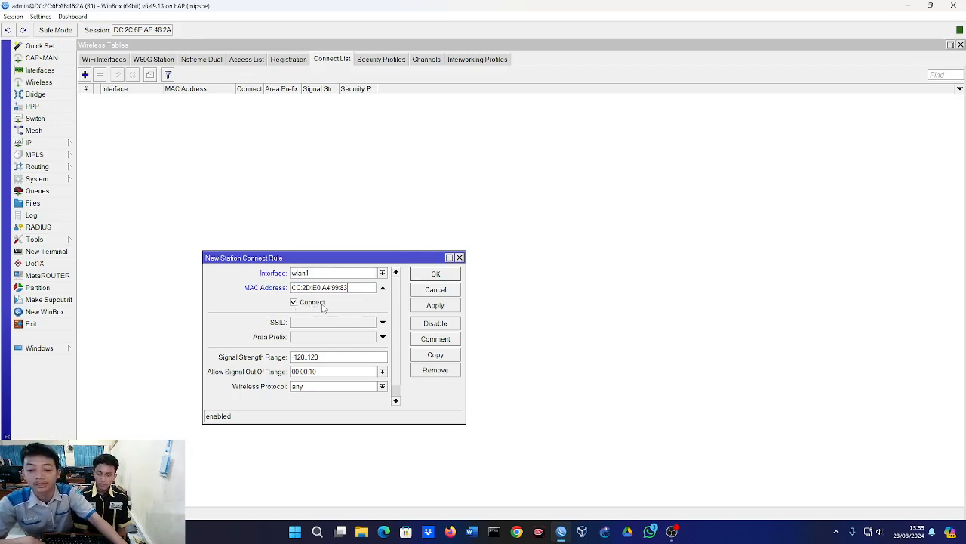
# Set the new connect rule's SSID to "Access Point", then apply and save the rule.
pyautogui.click(299, 322)
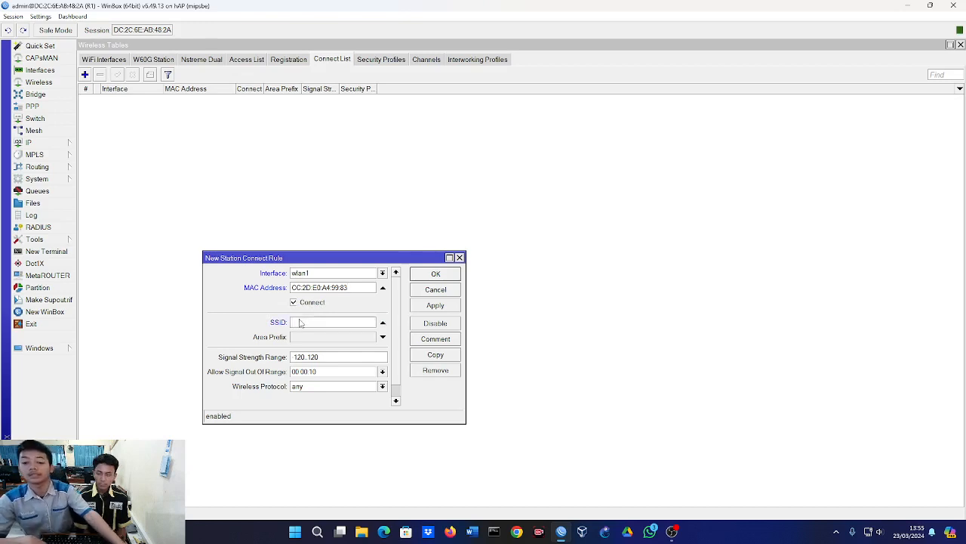
pyautogui.write('A')
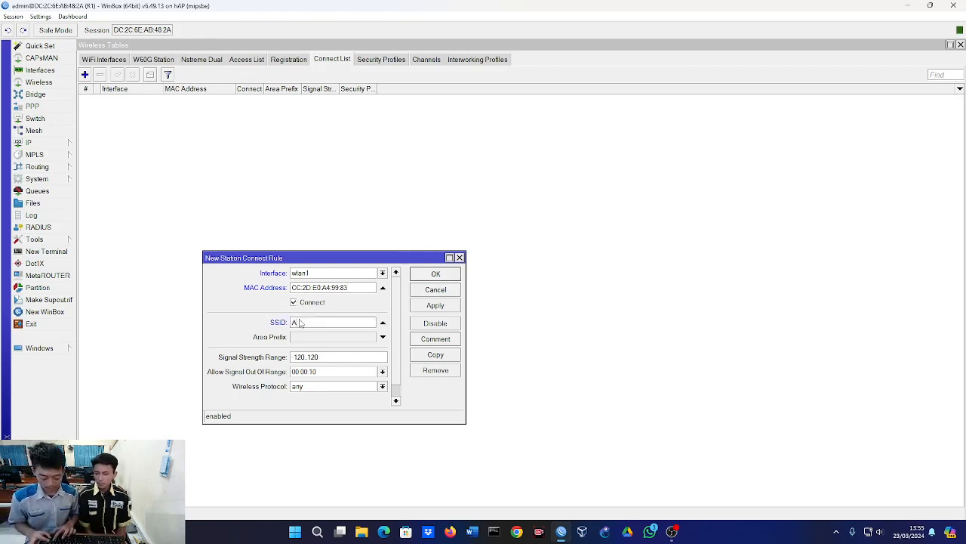
pyautogui.write('ccess Point')
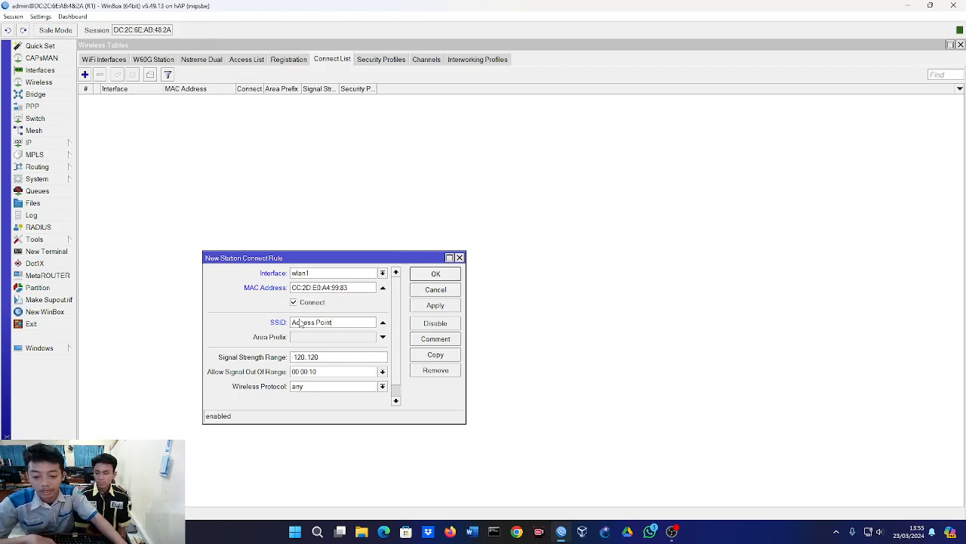
pyautogui.click(435, 305)
pyautogui.click(436, 274)
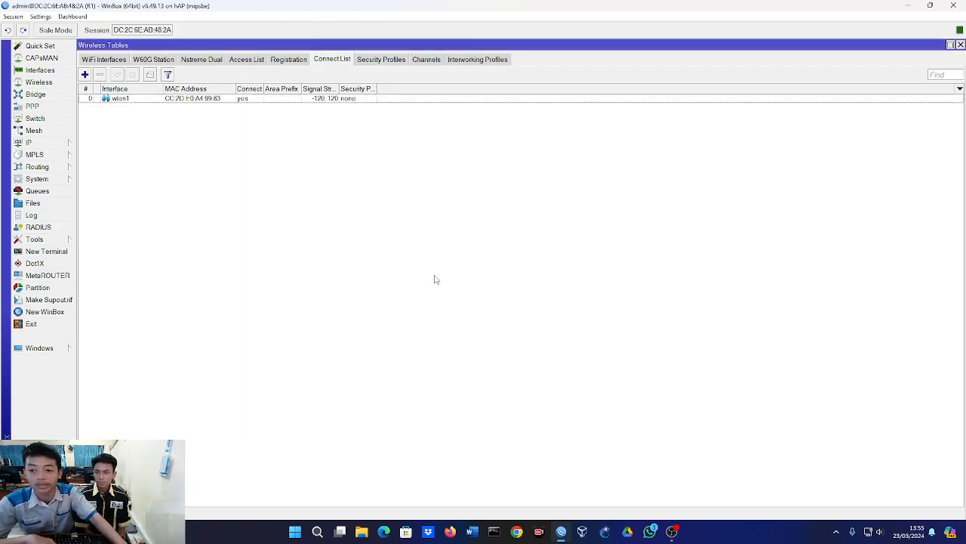
# Check the wireless registration table to see which access point wlan1 is connected to.
pyautogui.click(106, 61)
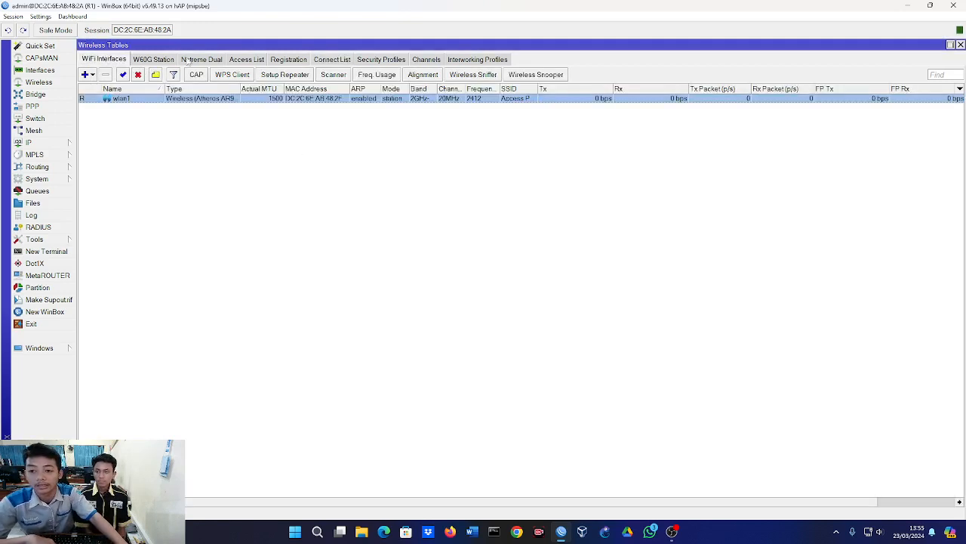
pyautogui.click(277, 63)
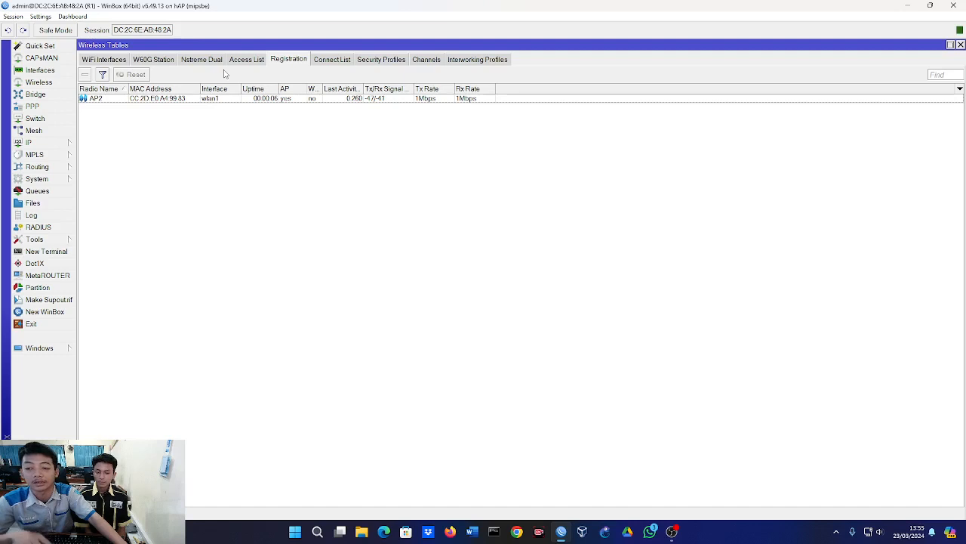
pyautogui.click(118, 100)
# Set the signal strength range of the wlan1 connect rule to -40..120 and save the rule.
pyautogui.click(338, 62)
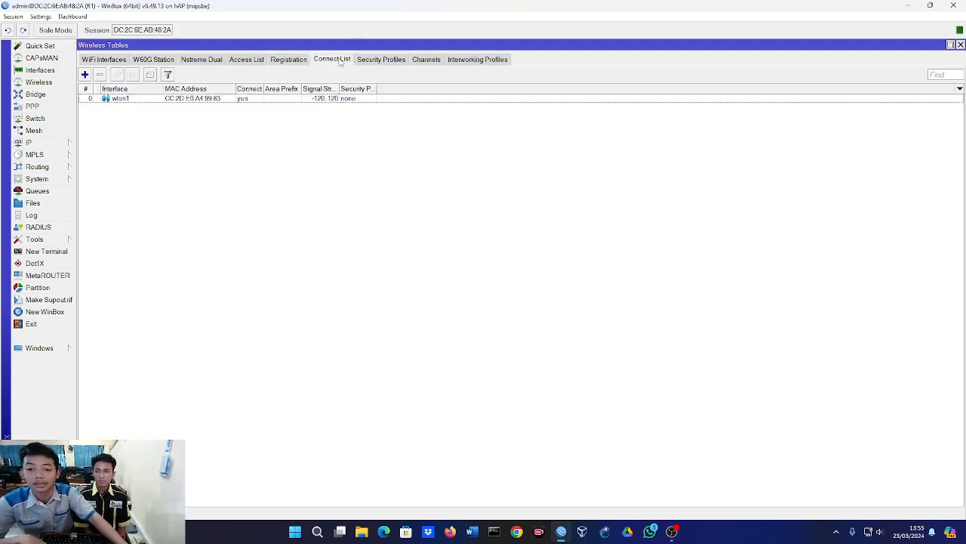
pyautogui.doubleClick(218, 100)
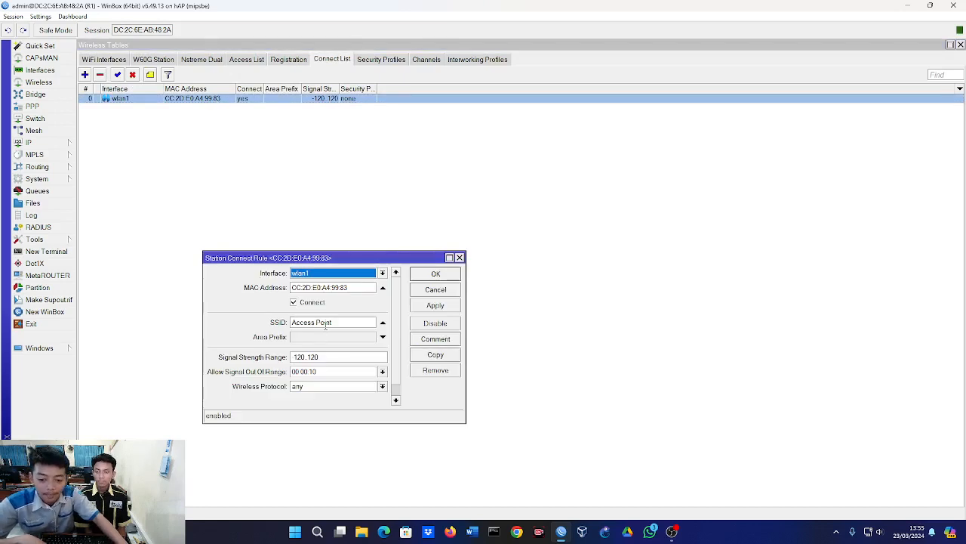
pyautogui.scroll(-1, 322, 334)
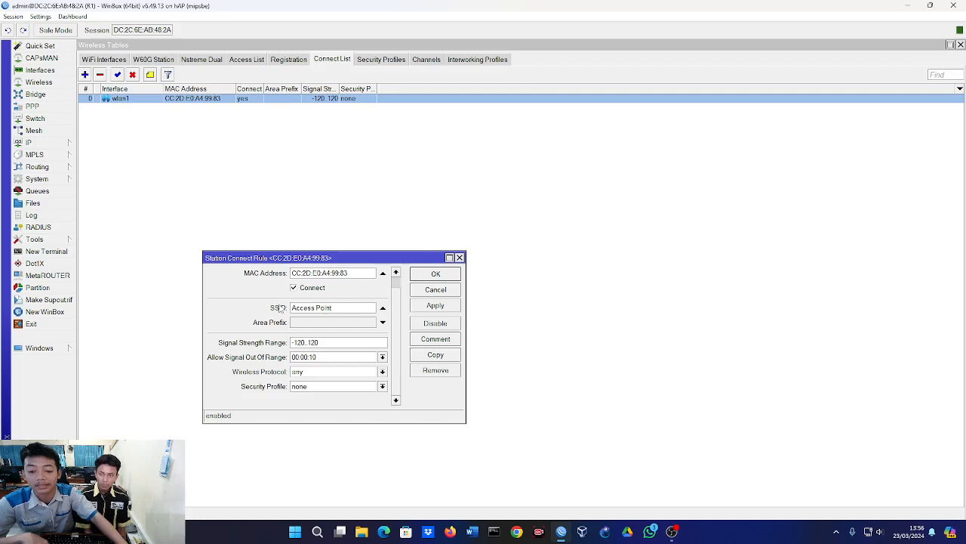
pyautogui.click(305, 342)
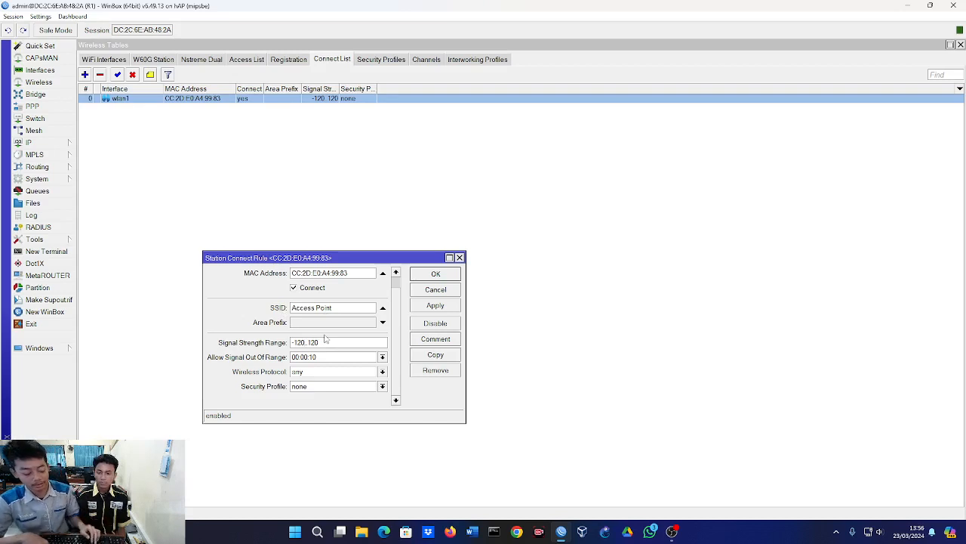
pyautogui.press('BackSpace')
pyautogui.press('BackSpace')
pyautogui.press('BackSpace')
pyautogui.press('BackSpace')
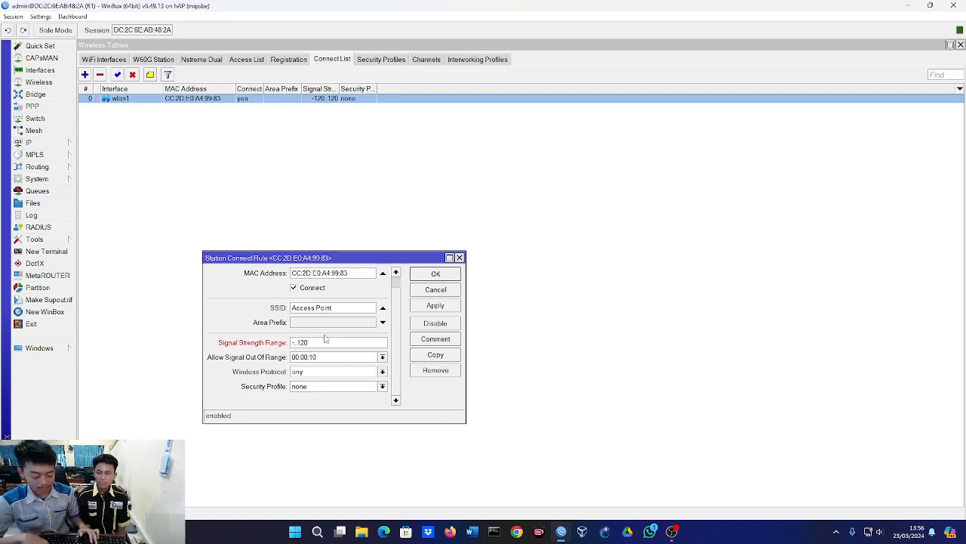
pyautogui.write('-40')
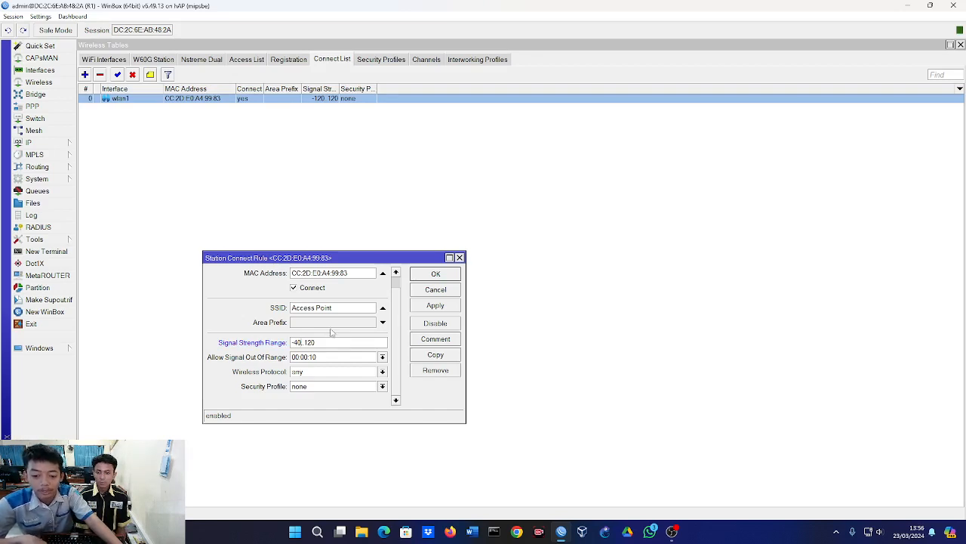
pyautogui.scroll(1, 333, 332)
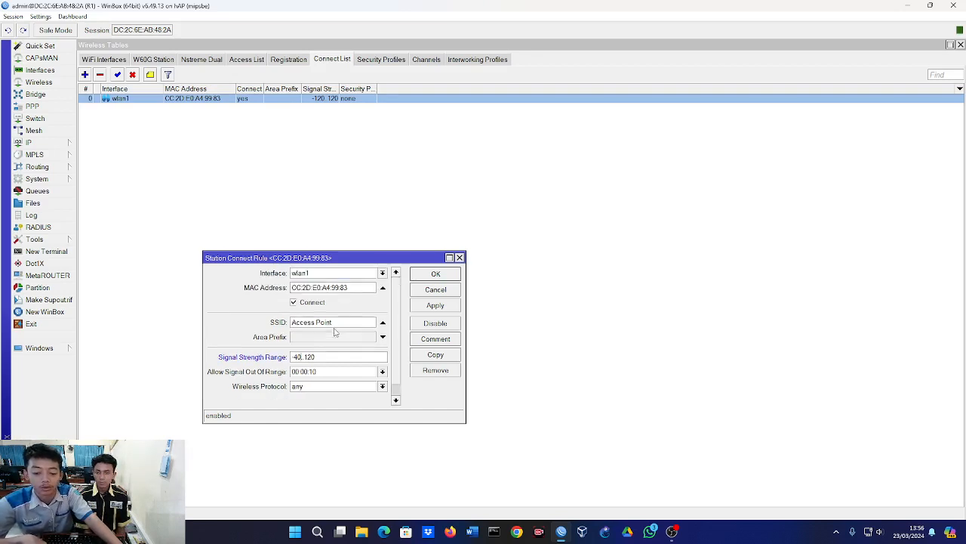
pyautogui.click(446, 310)
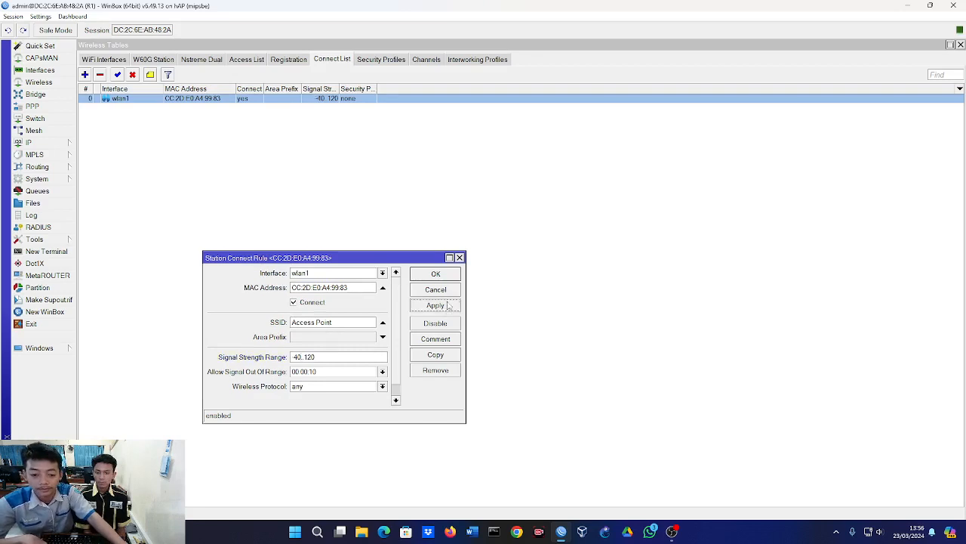
pyautogui.click(447, 276)
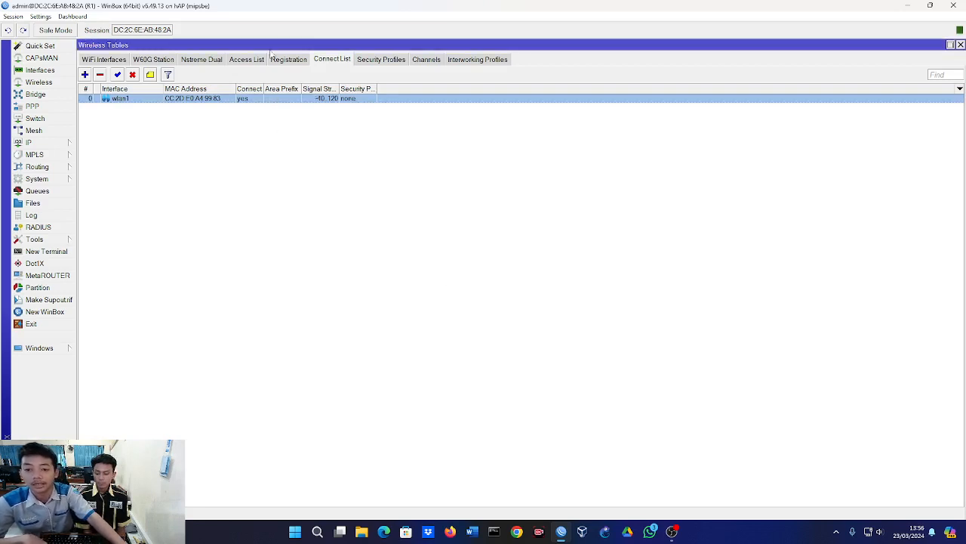
# Return to the WiFi interface list and open the router's IP address list to check the assigned addresses.
pyautogui.click(125, 60)
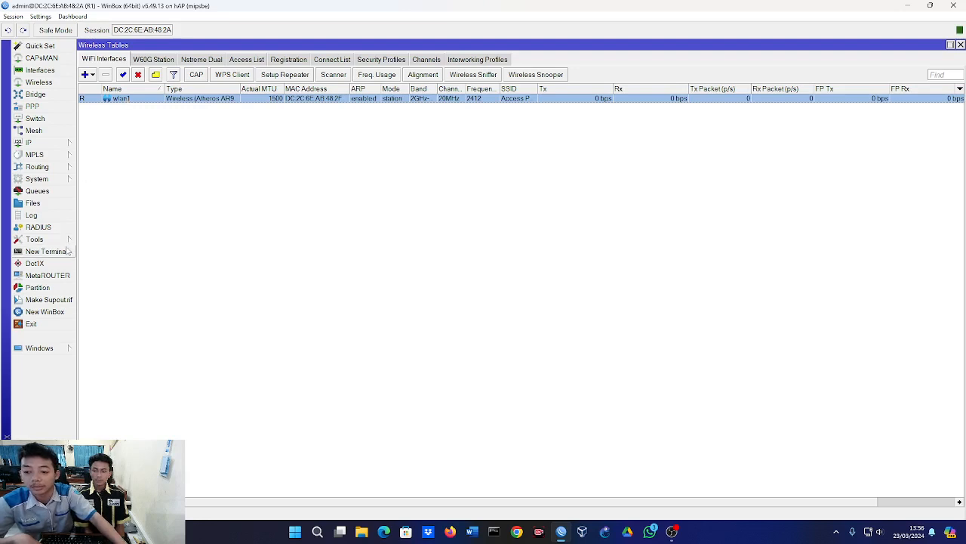
pyautogui.click(30, 142)
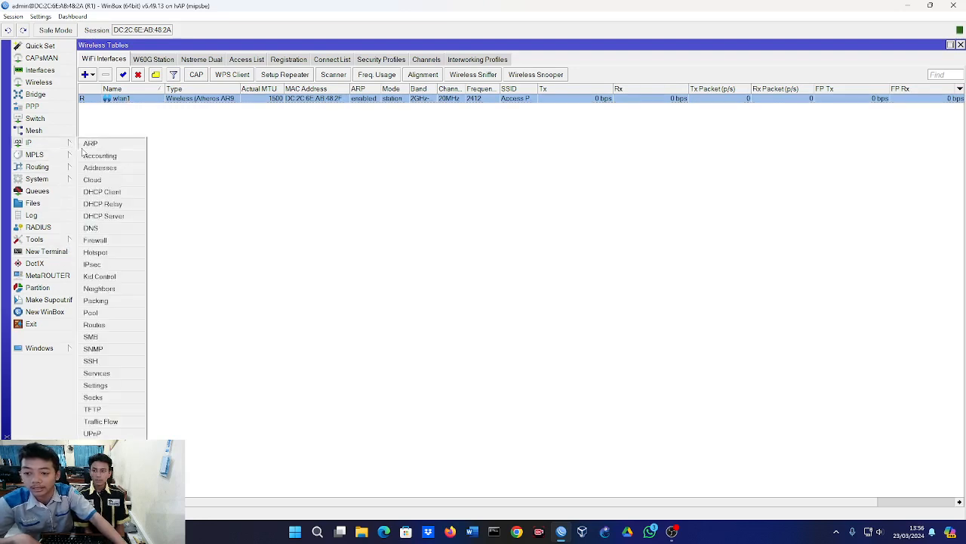
pyautogui.click(96, 168)
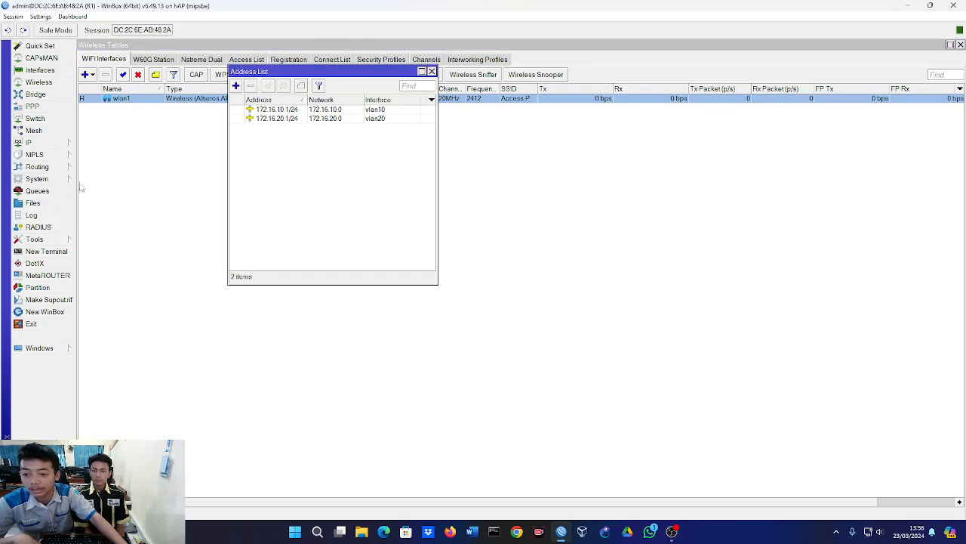
# Ping 8.8.8.8 from a new terminal, skipping the password change, then stop it and close the terminal and address list.
pyautogui.click(59, 251)
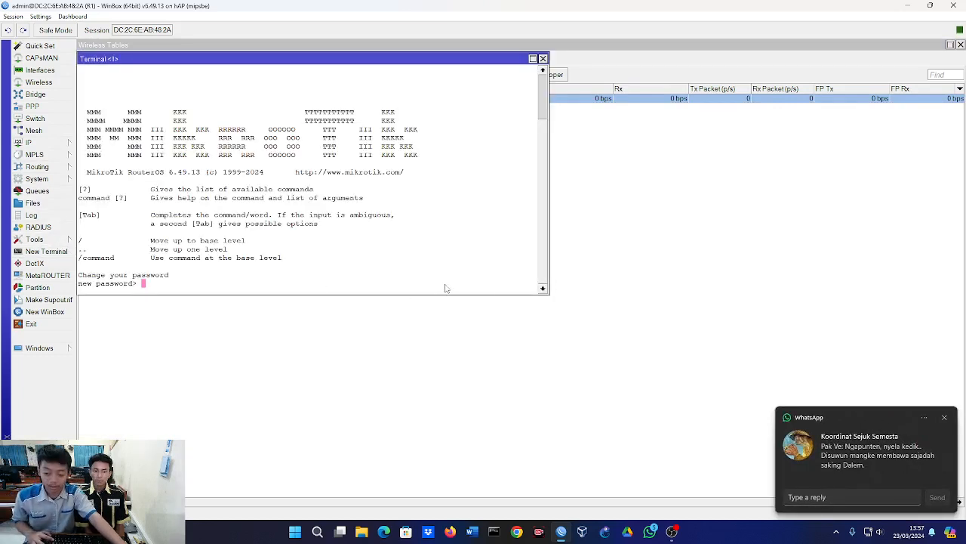
pyautogui.press('Return')
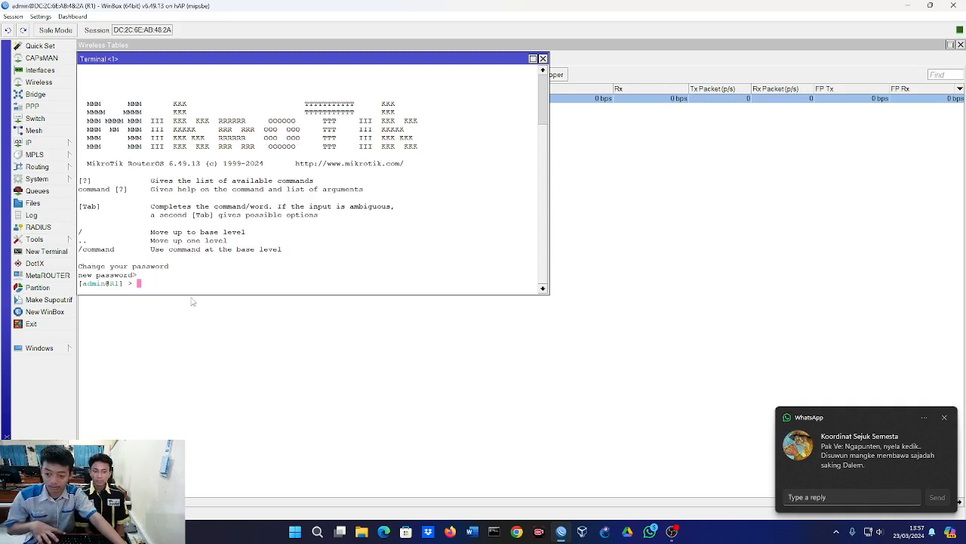
pyautogui.write('pin')
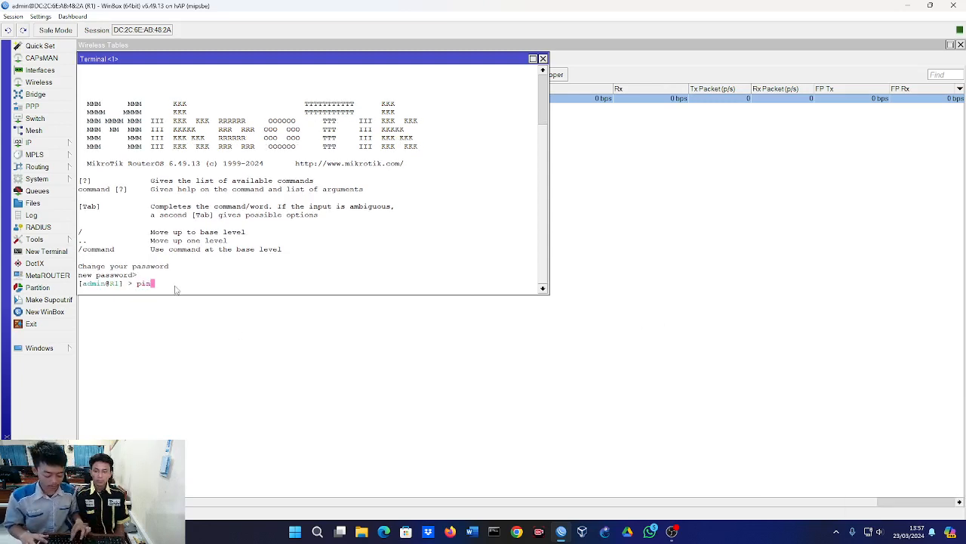
pyautogui.write('g 8.8.8.8')
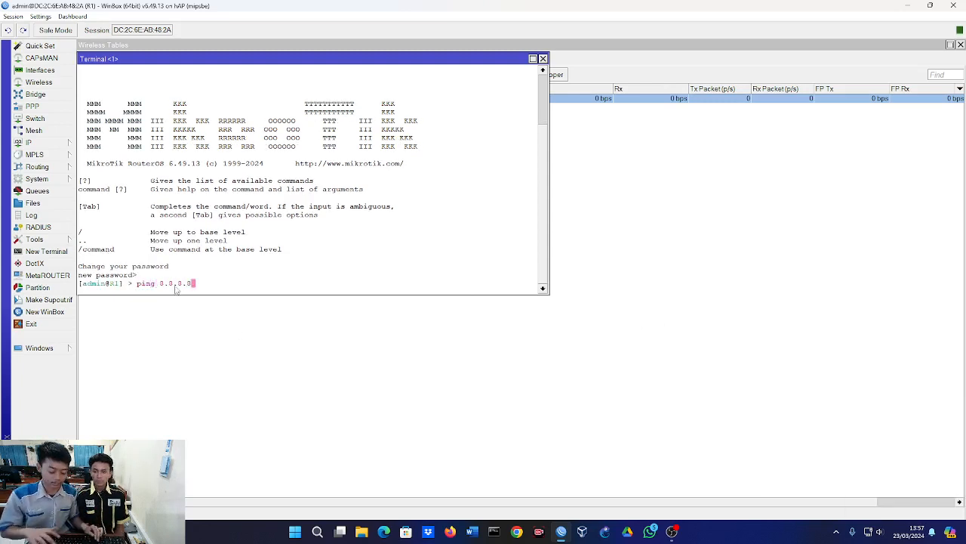
pyautogui.press('Return')
pyautogui.hotkey('ctrl', 'c')
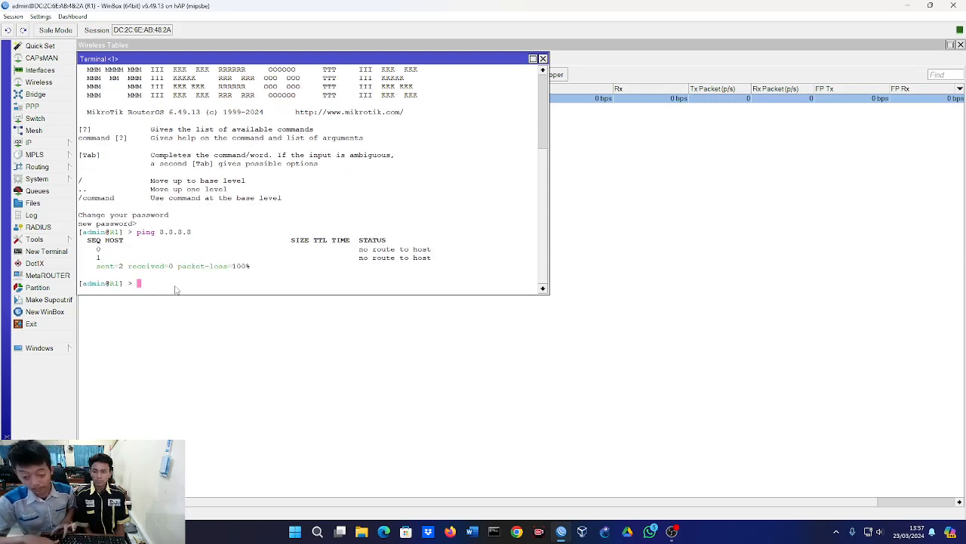
pyautogui.click(542, 59)
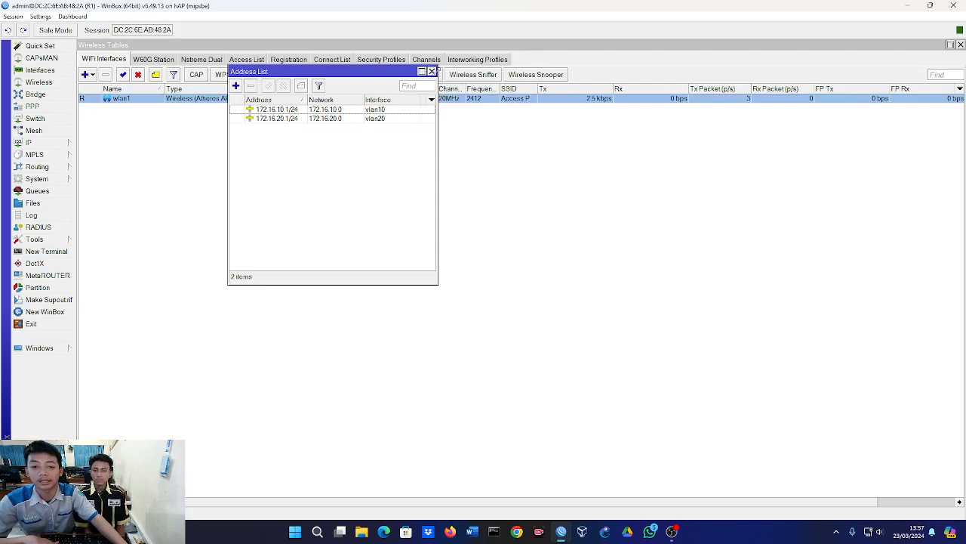
pyautogui.click(431, 71)
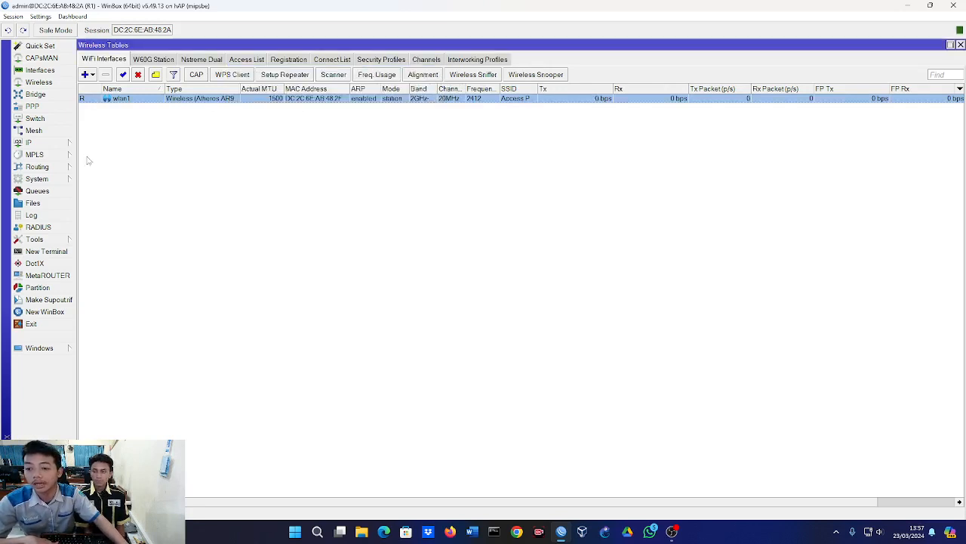
# Add a DHCP client on interface wlan1, keeping peer DNS, peer NTP and the default route enabled.
pyautogui.click(71, 144)
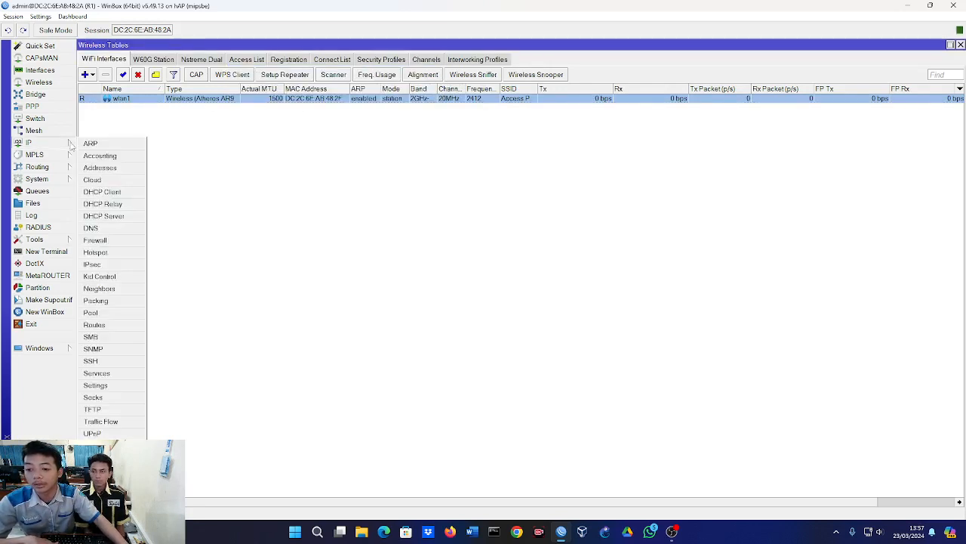
pyautogui.click(126, 192)
pyautogui.click(125, 99)
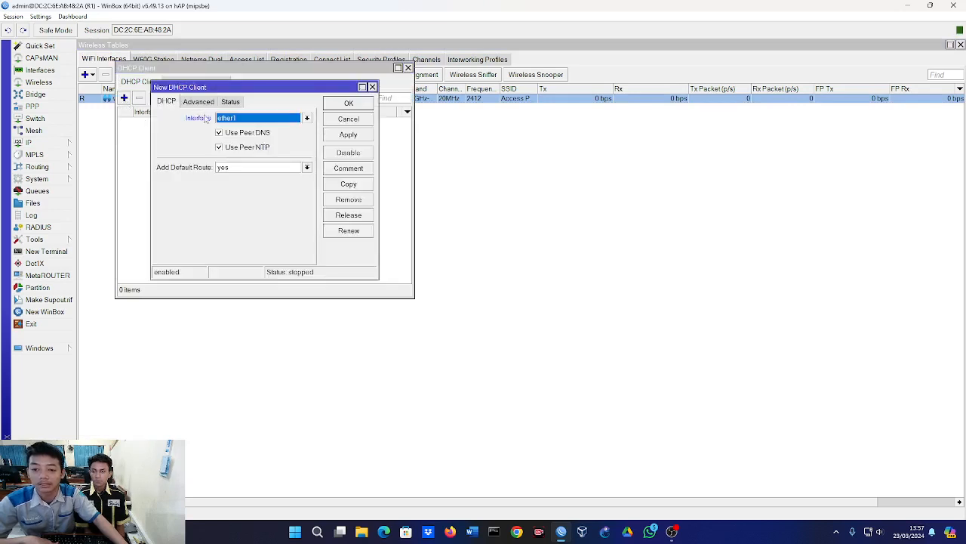
pyautogui.click(228, 120)
pyautogui.click(230, 200)
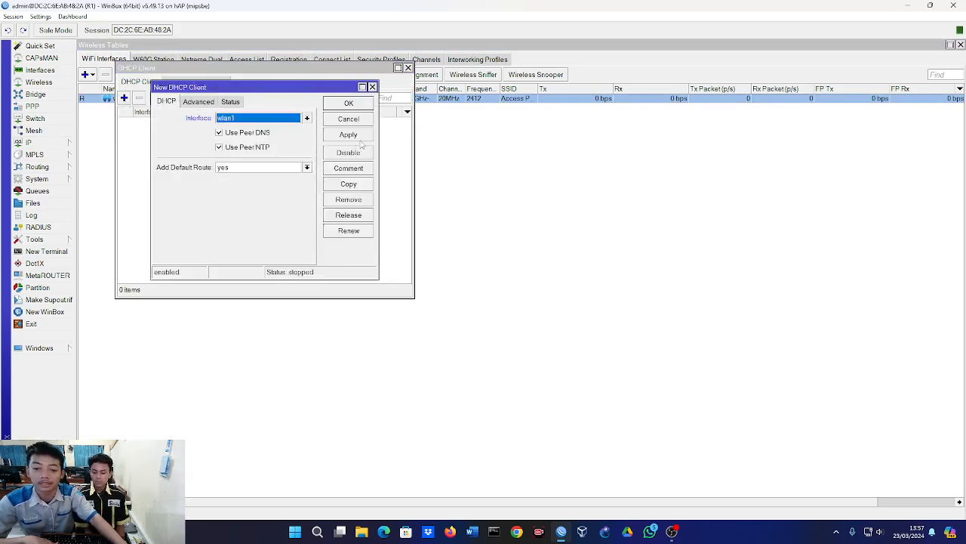
pyautogui.click(361, 105)
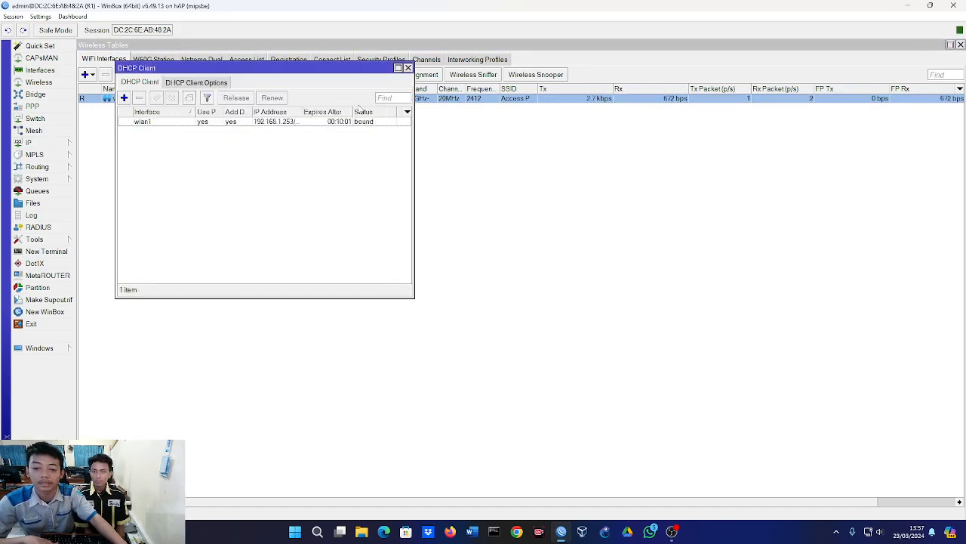
# Ping 8.8.8.8 from a new terminal without changing the password, stop it, and close the terminal and DHCP client list.
pyautogui.click(78, 251)
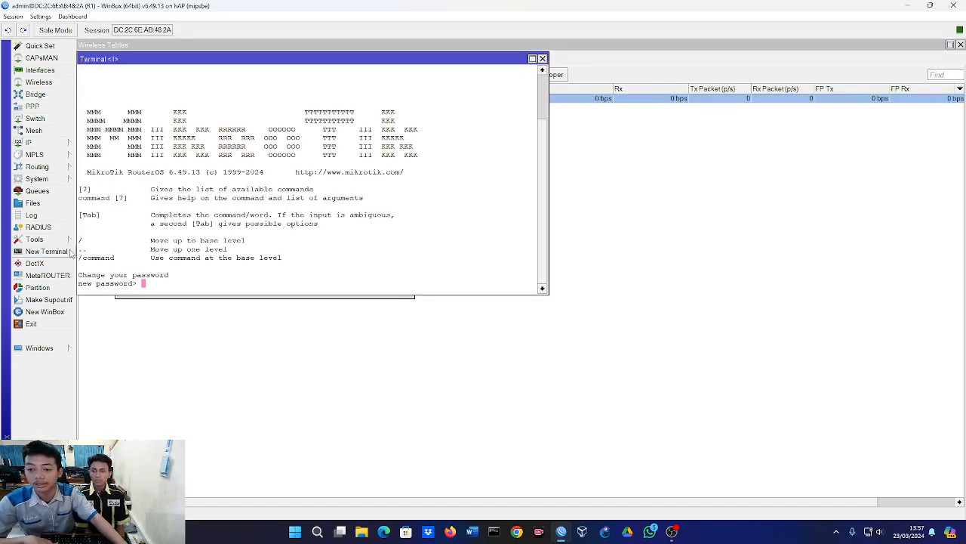
pyautogui.press('Return')
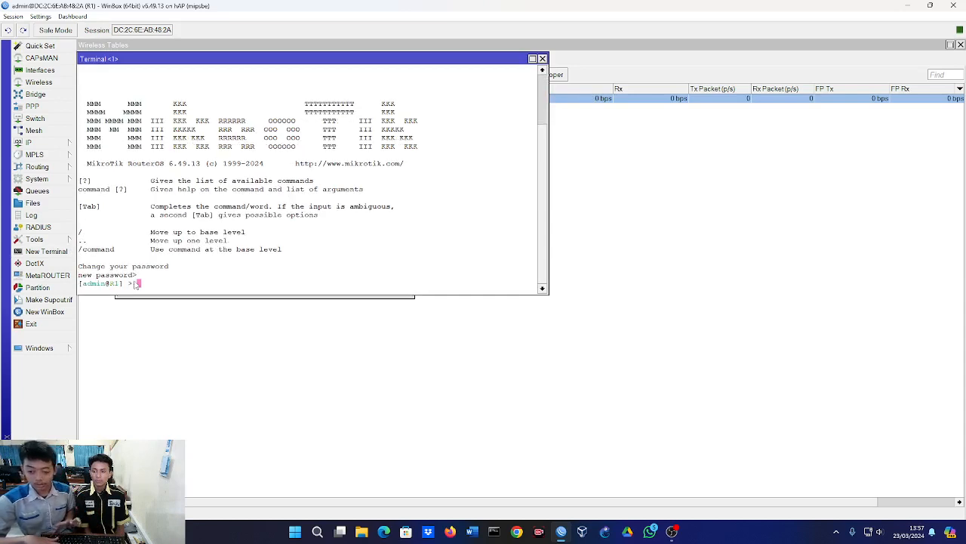
pyautogui.write('pin')
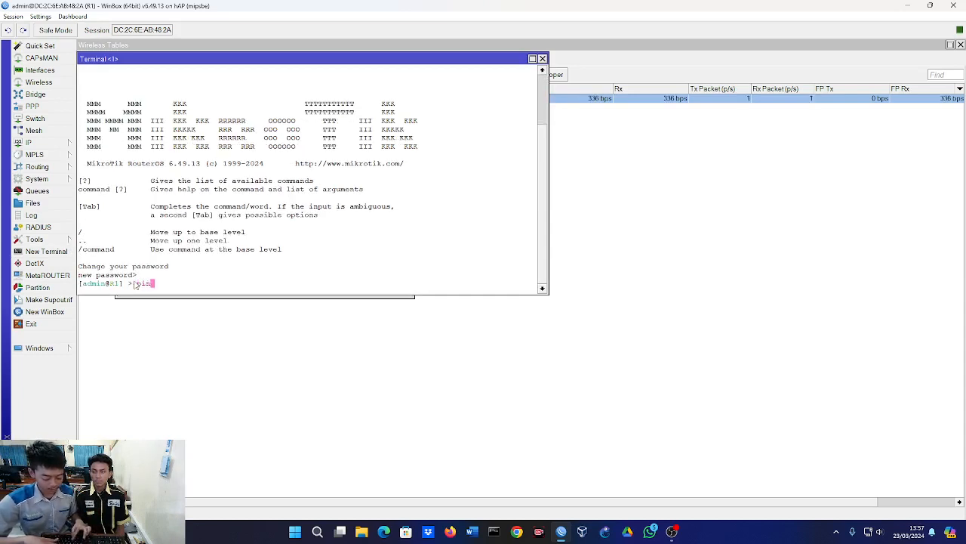
pyautogui.write('g 8.8.8')
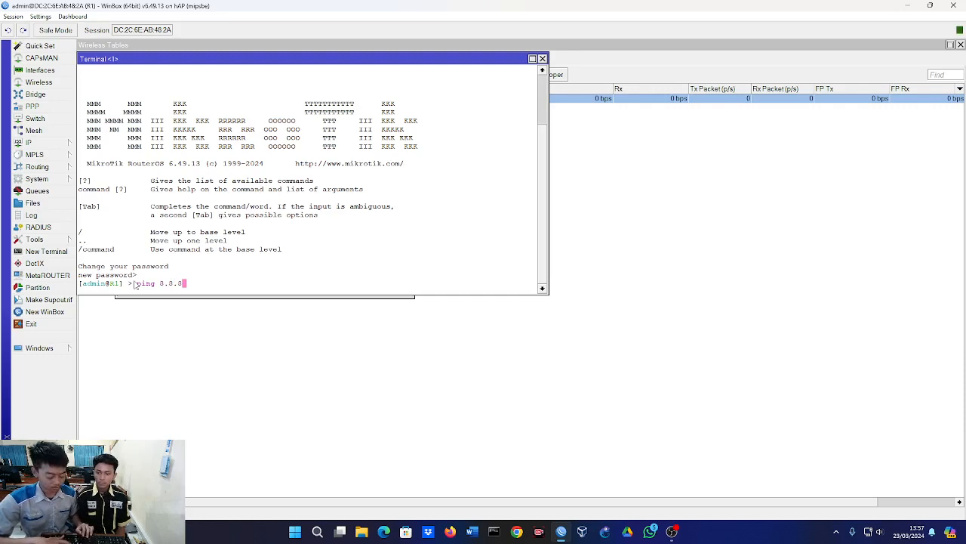
pyautogui.write('.8')
pyautogui.press('Return')
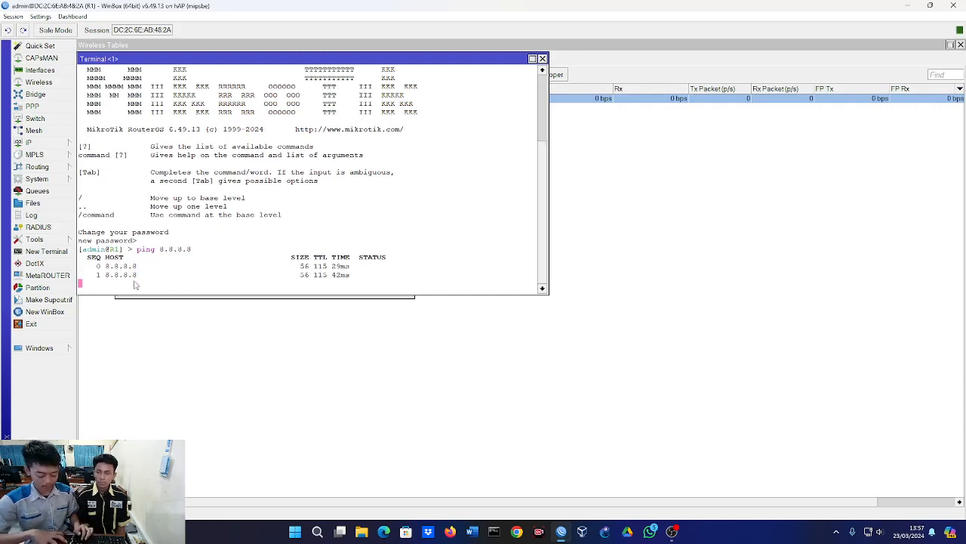
pyautogui.hotkey('ctrl', 'c')
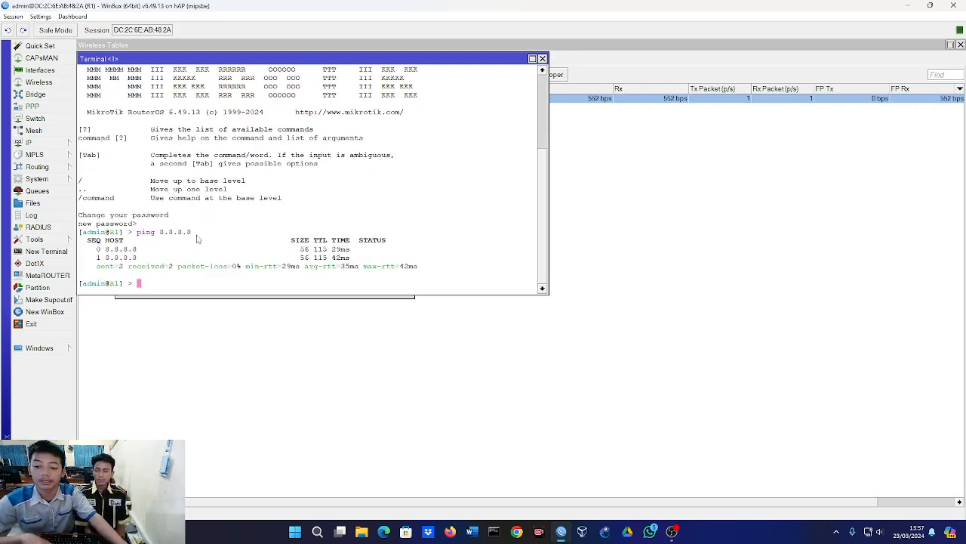
pyautogui.moveTo(197, 235); pyautogui.dragTo(160, 233)
pyautogui.click(160, 233)
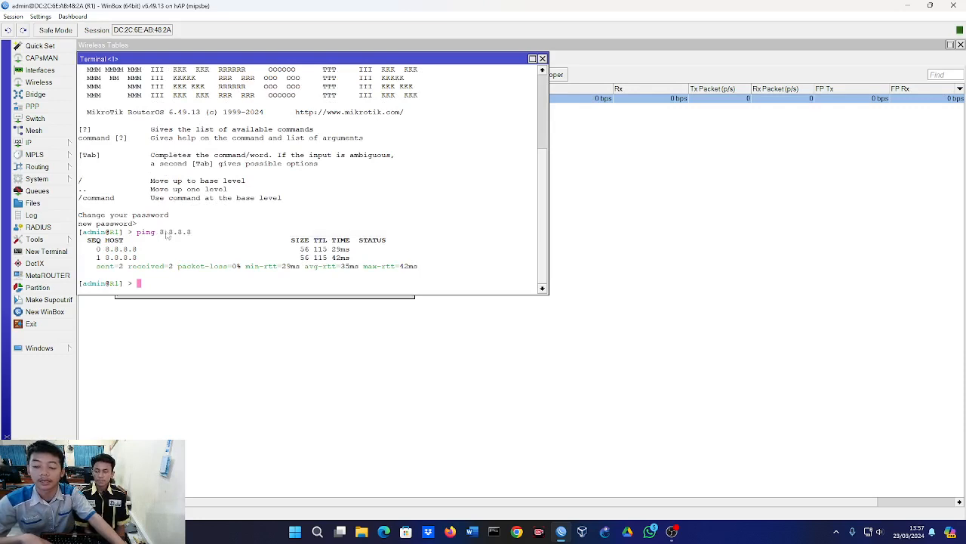
pyautogui.click(542, 59)
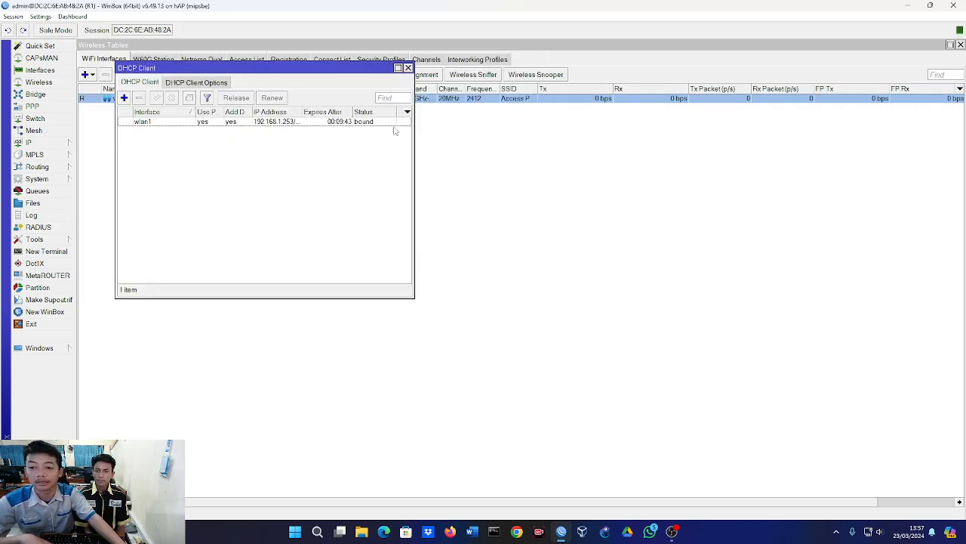
pyautogui.click(407, 68)
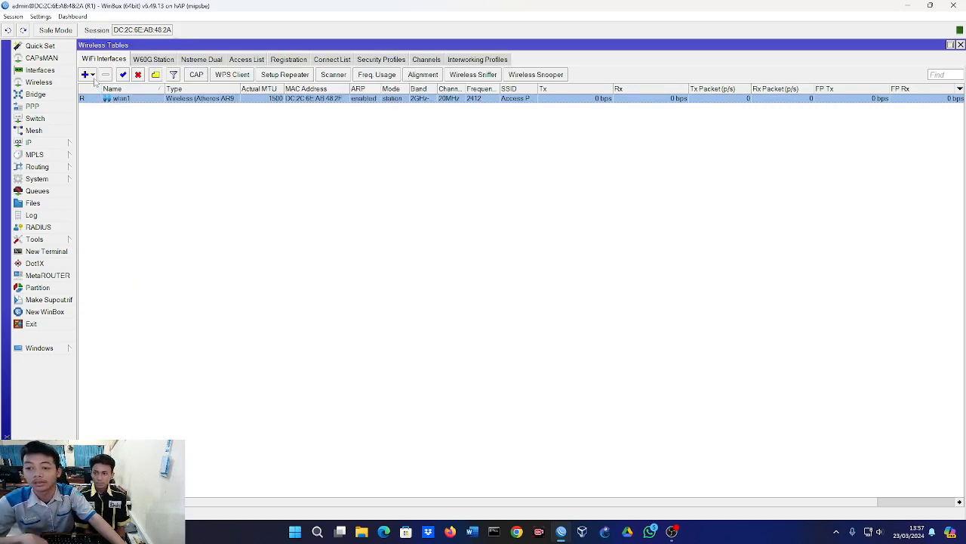
# Add a virtual wireless interface in ap bridge mode on master interface wlan1 with the SSID virtual-KITS.
pyautogui.click(92, 76)
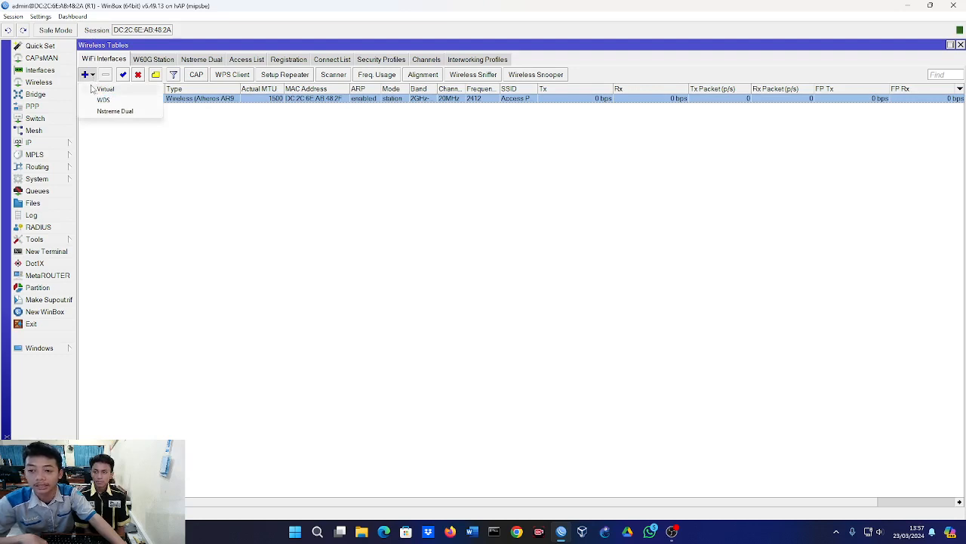
pyautogui.click(92, 88)
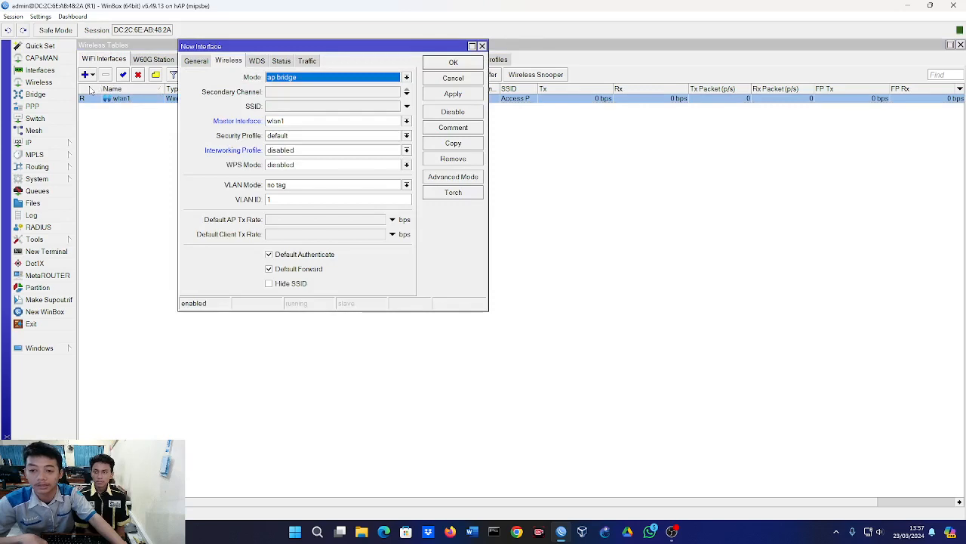
pyautogui.click(280, 108)
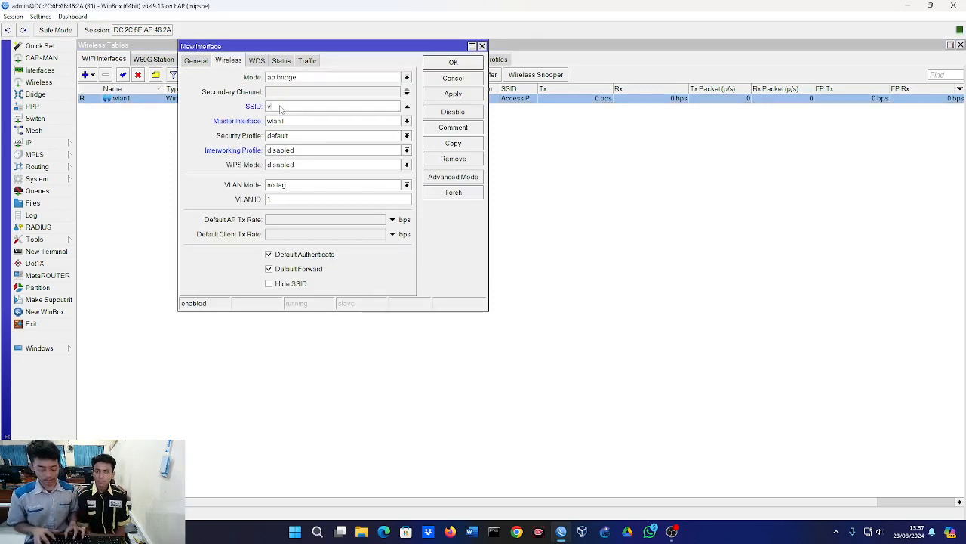
pyautogui.write('vir')
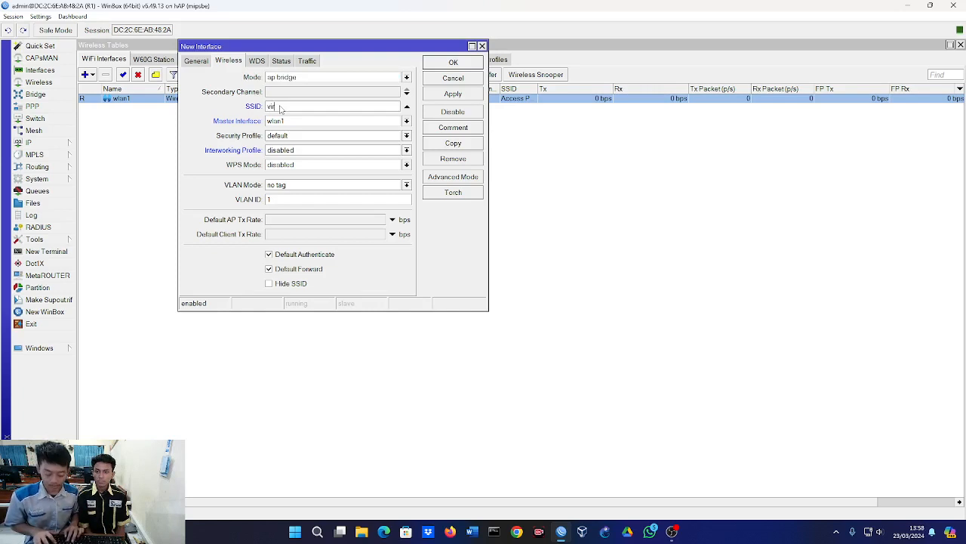
pyautogui.write('tual K')
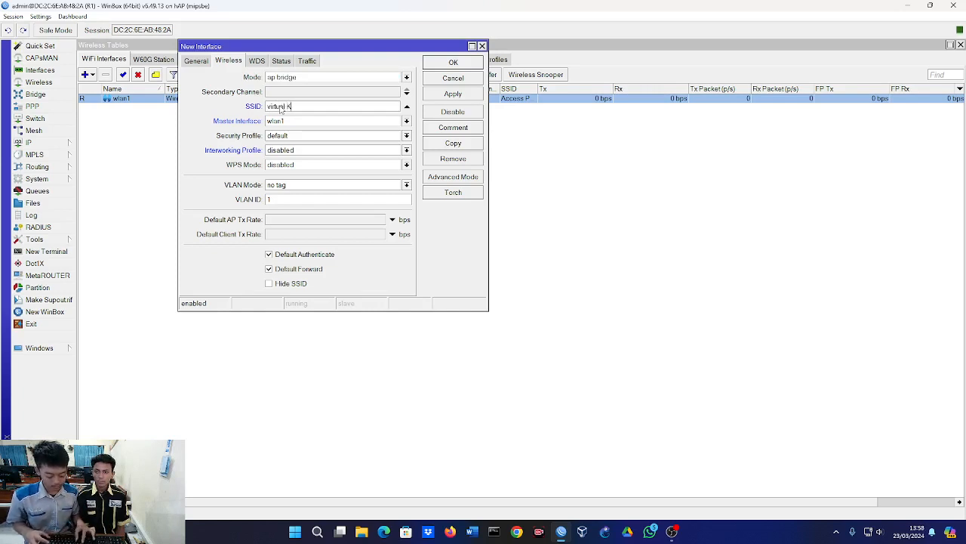
pyautogui.write('ITS')
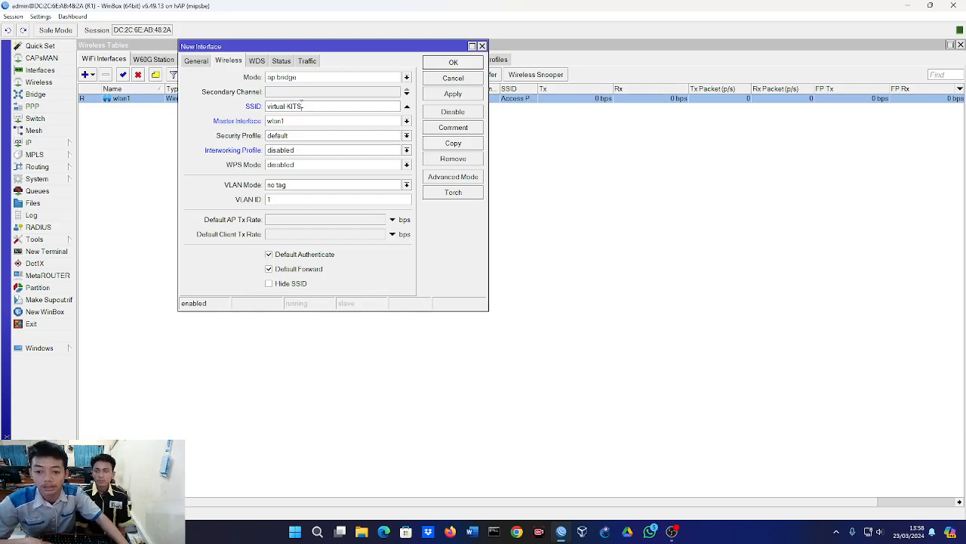
pyautogui.click(442, 65)
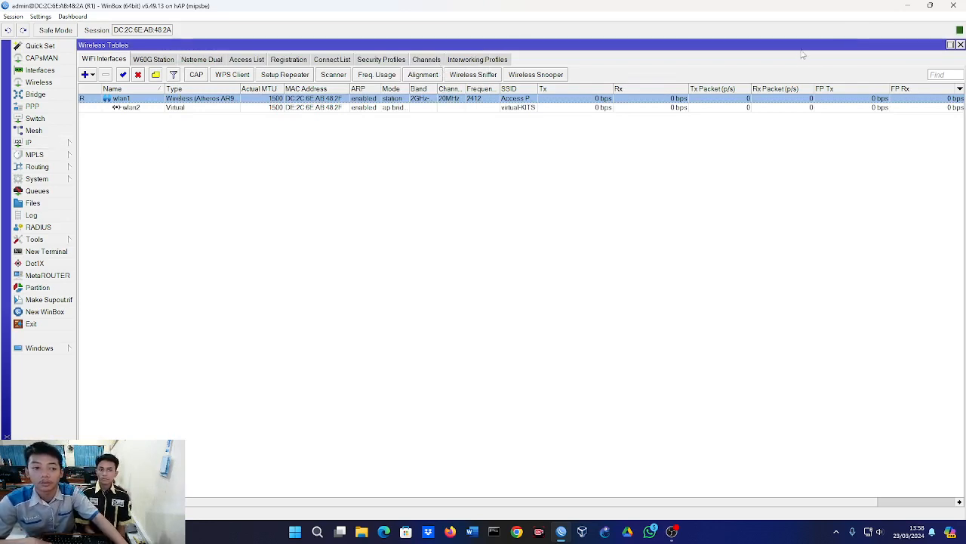
# Restore the wireless tables window to normal size and assign the IP address 172.16.30.1/24 to interface wlan2.
pyautogui.click(950, 45)
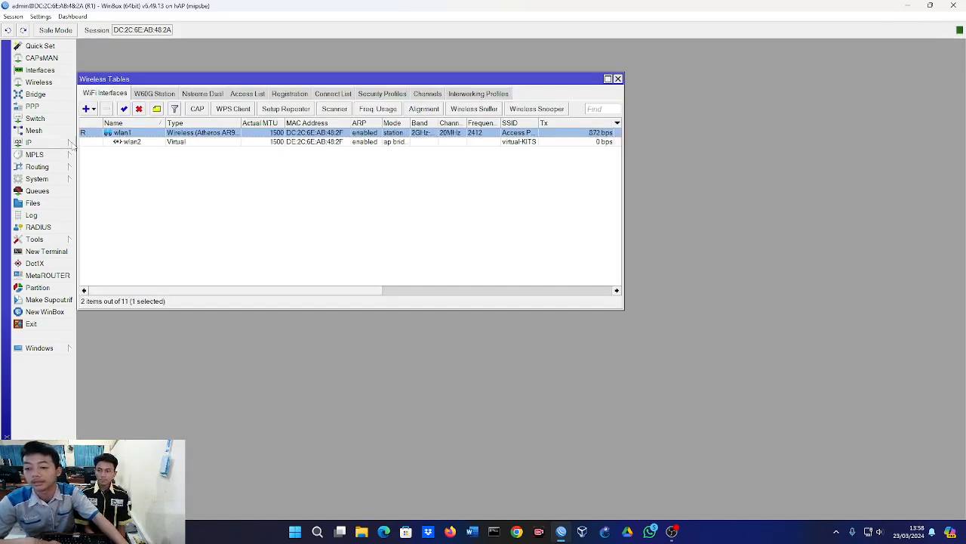
pyautogui.click(70, 144)
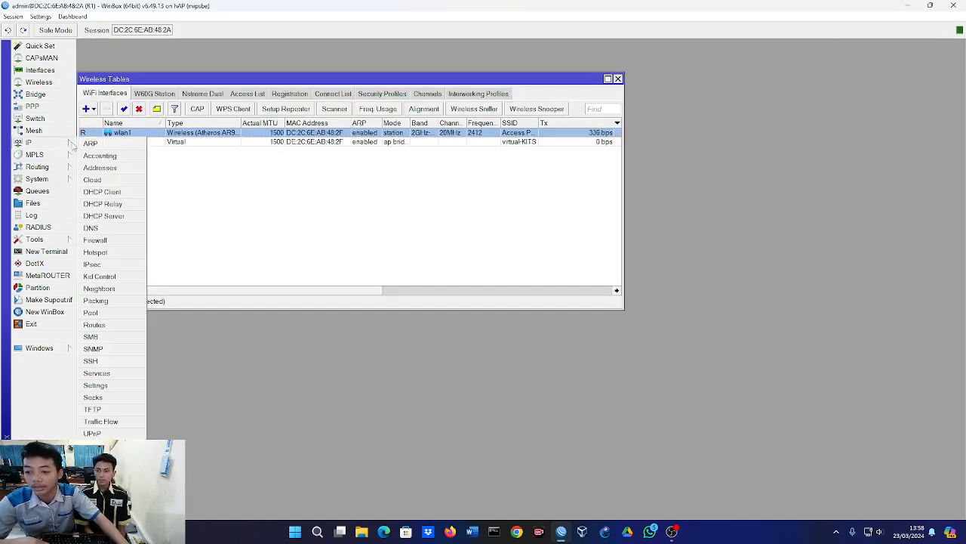
pyautogui.click(101, 169)
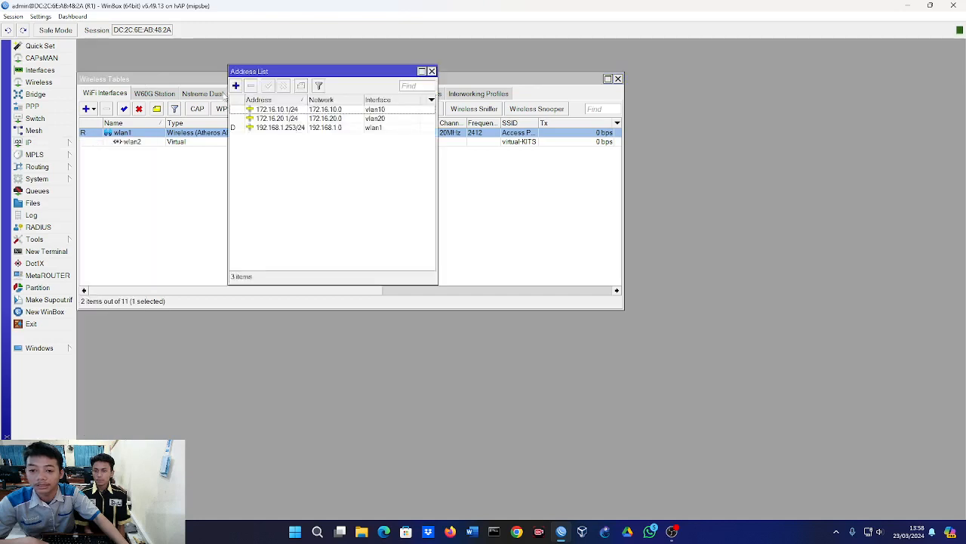
pyautogui.click(236, 86)
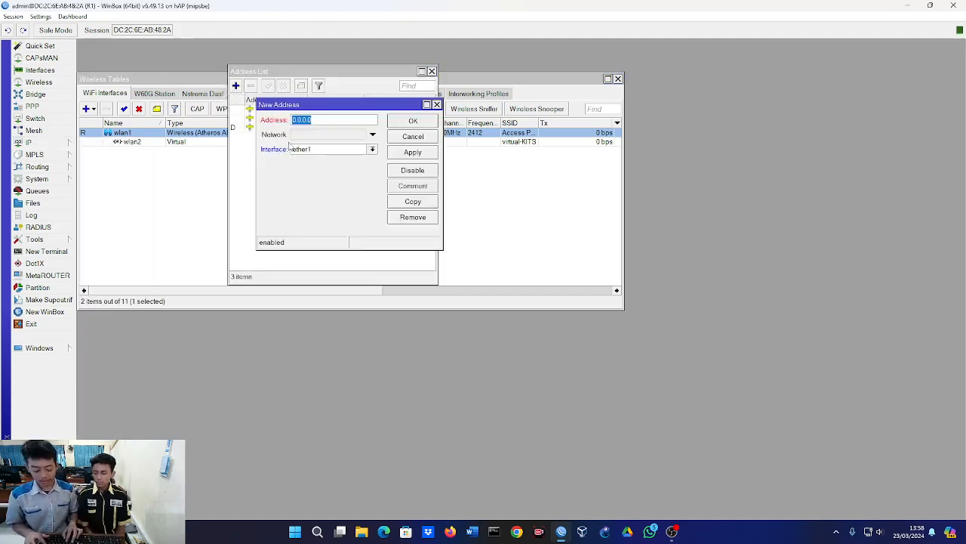
pyautogui.write('172.16')
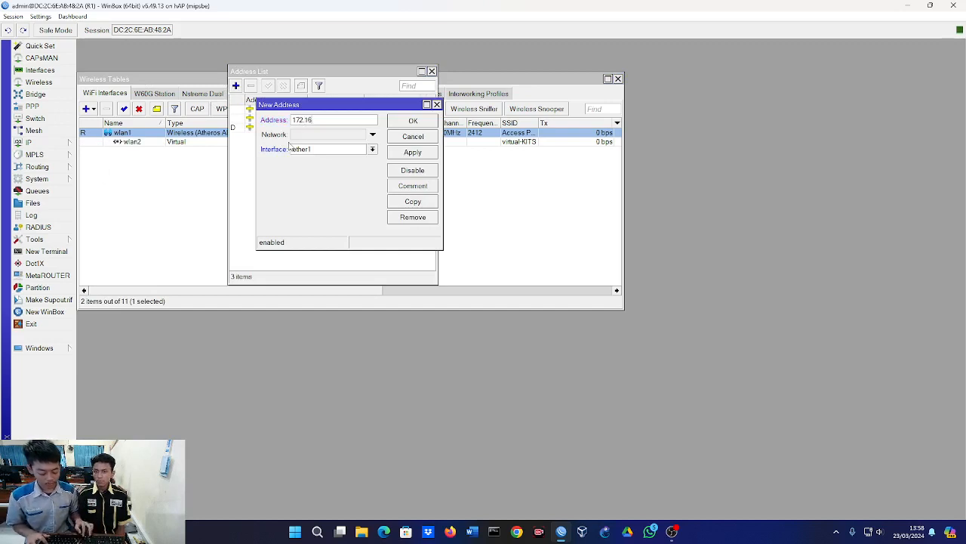
pyautogui.write('.30.1')
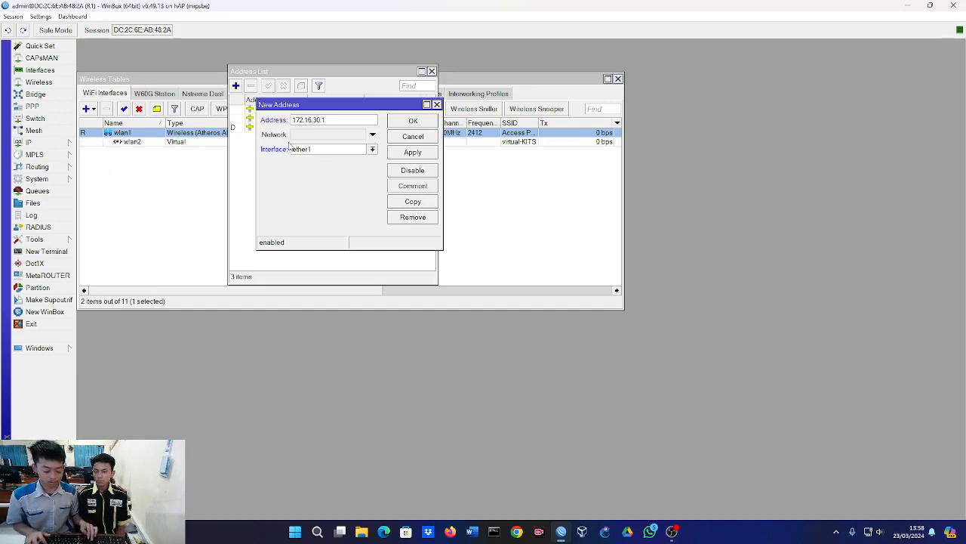
pyautogui.write('/24')
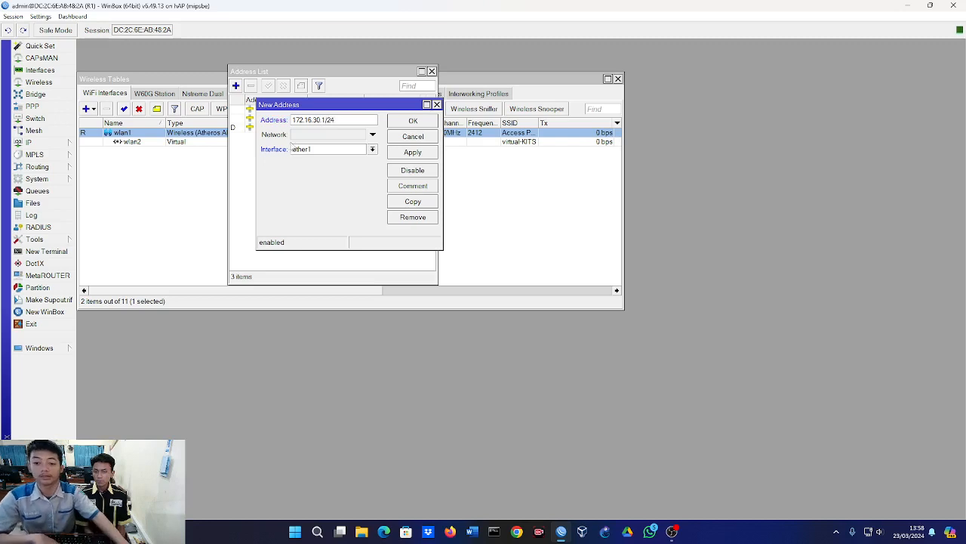
pyautogui.click(308, 151)
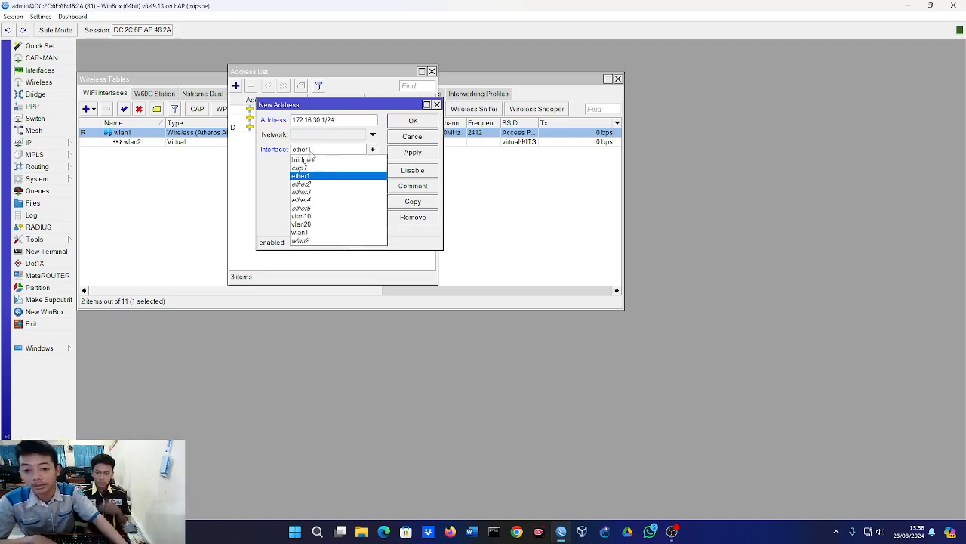
pyautogui.click(301, 240)
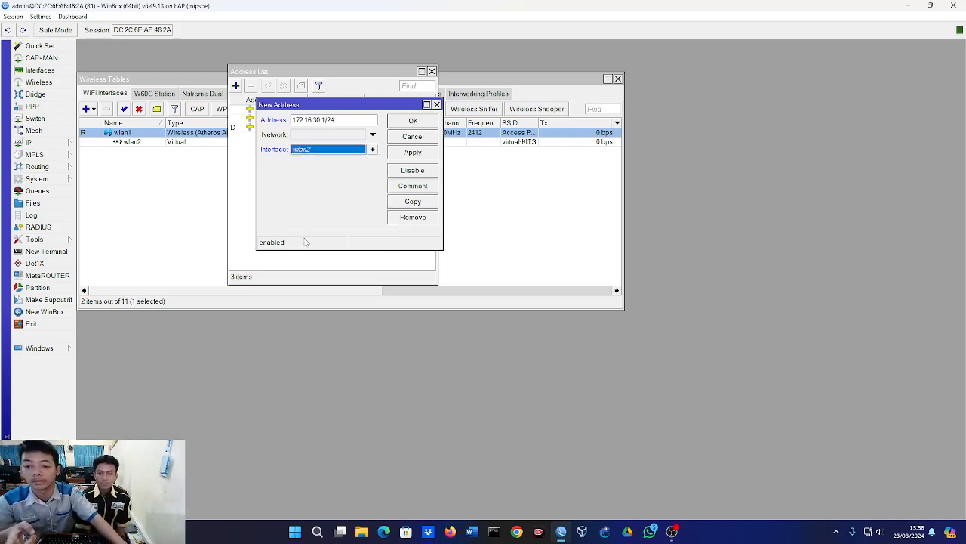
pyautogui.click(400, 153)
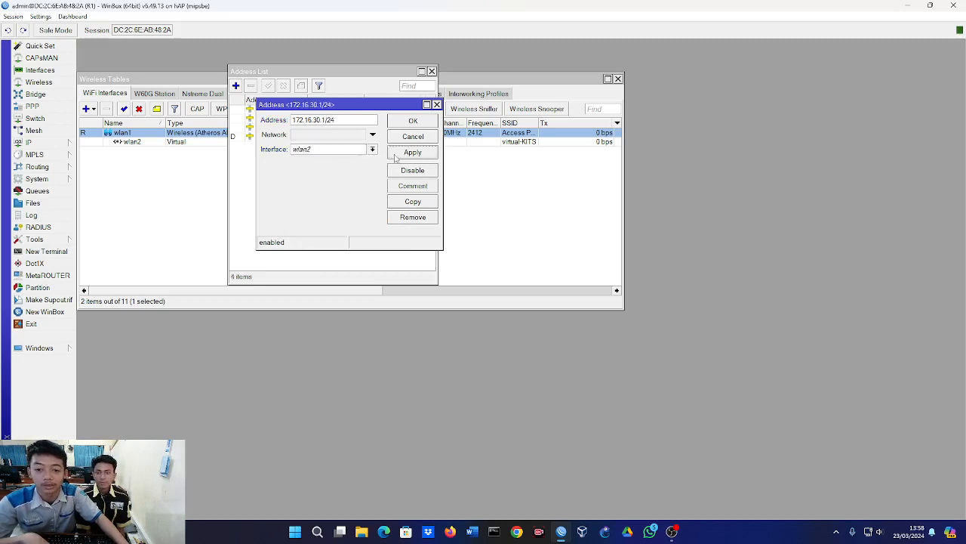
pyautogui.click(413, 121)
pyautogui.click(449, 155)
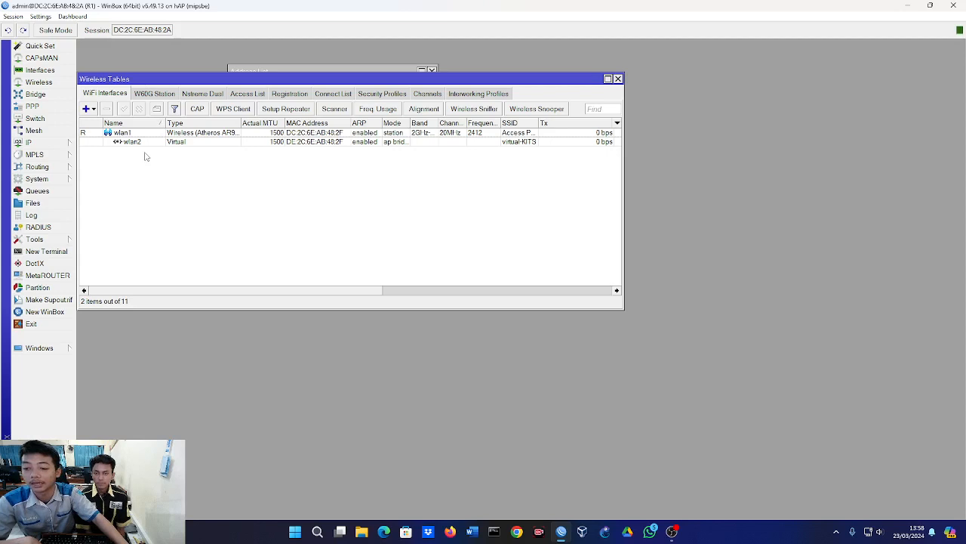
# Set up a DHCP server on wlan2 for 172.16.30.0/24 with the suggested settings, and move the server list clear of the wireless interfaces.
pyautogui.click(53, 144)
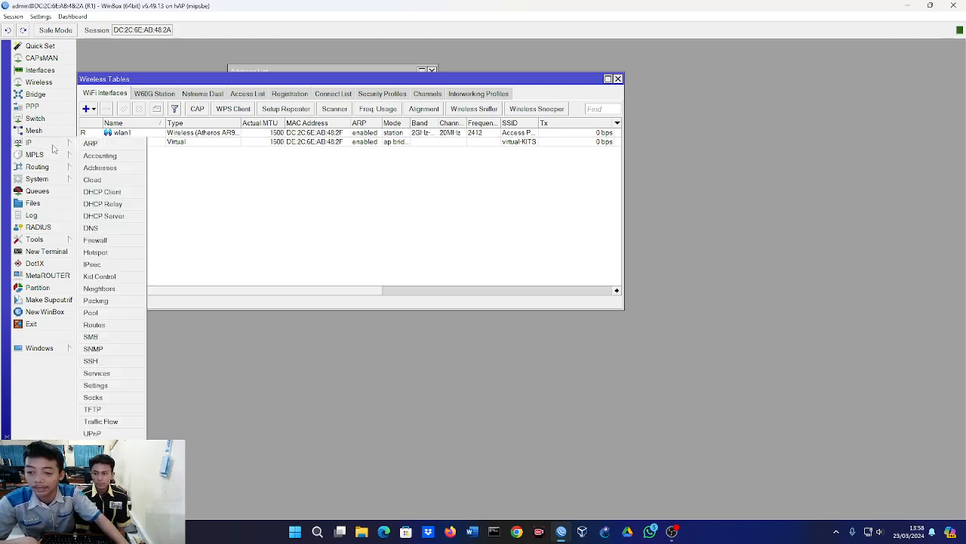
pyautogui.click(110, 219)
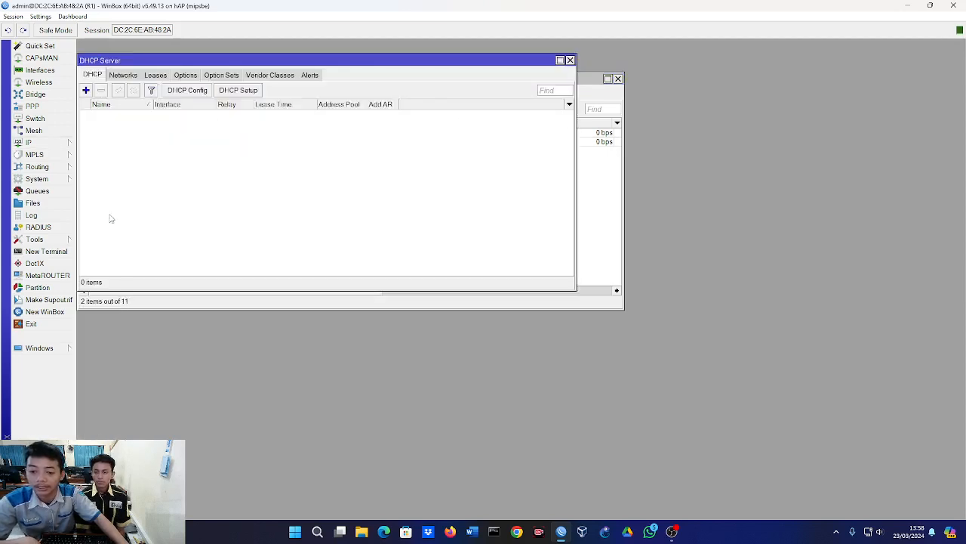
pyautogui.click(229, 90)
pyautogui.click(353, 174)
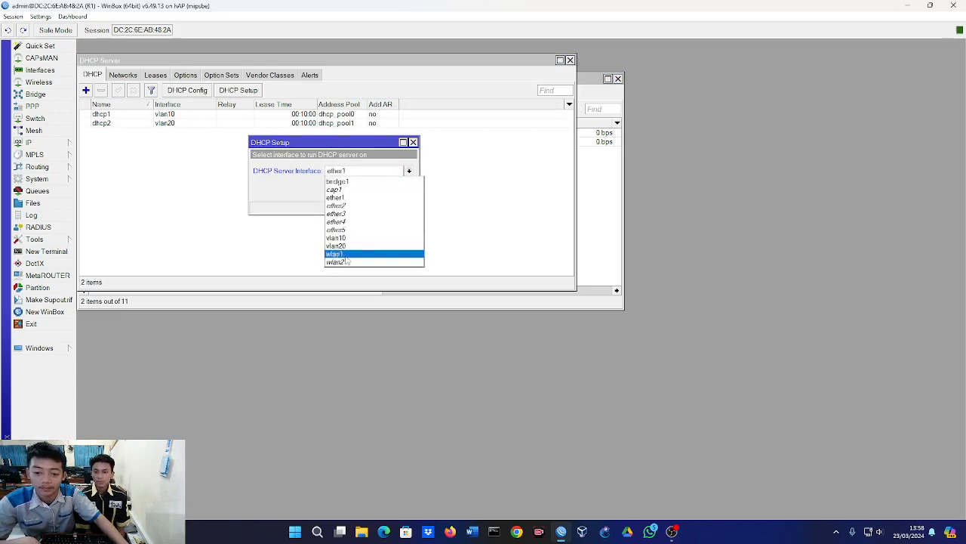
pyautogui.click(353, 262)
pyautogui.click(368, 190)
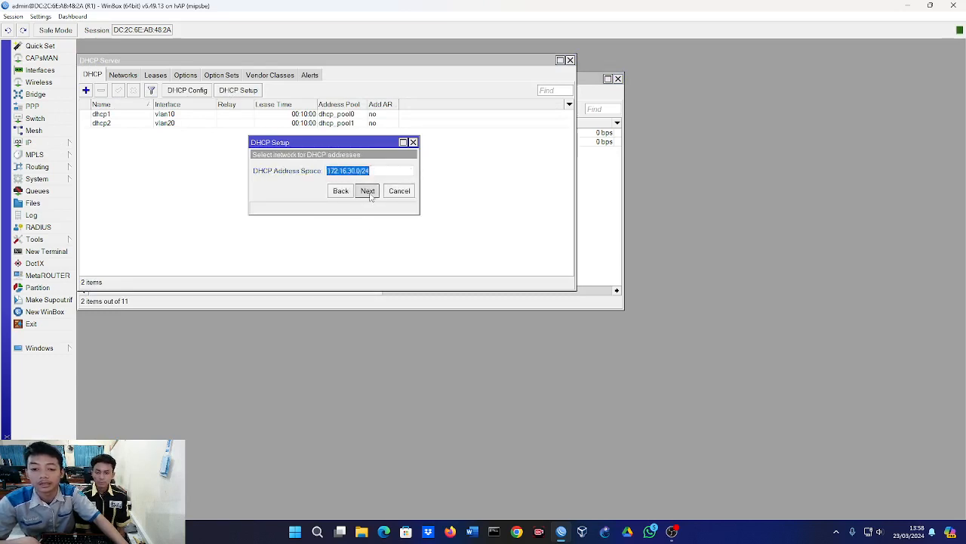
pyautogui.click(367, 190)
pyautogui.click(368, 191)
pyautogui.click(367, 190)
pyautogui.click(367, 190)
pyautogui.click(367, 192)
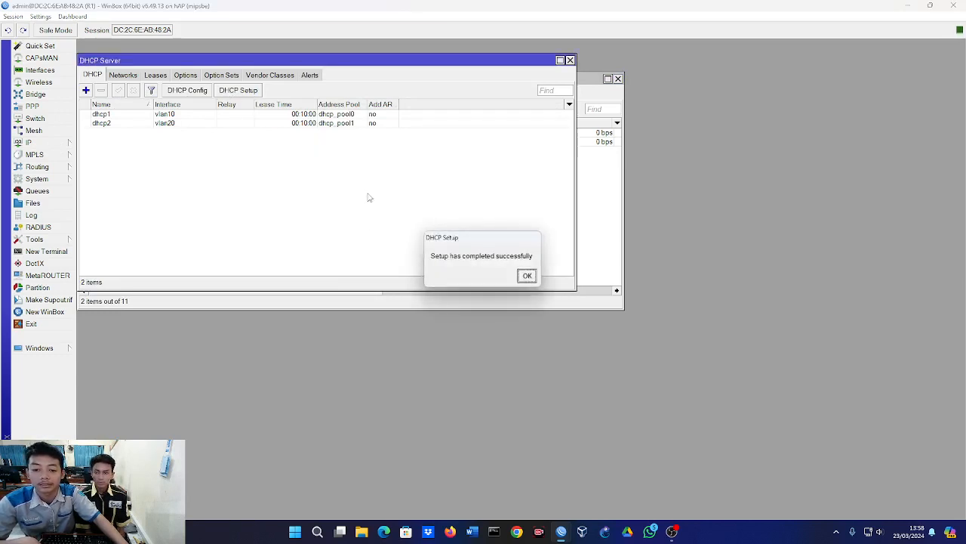
pyautogui.click(527, 276)
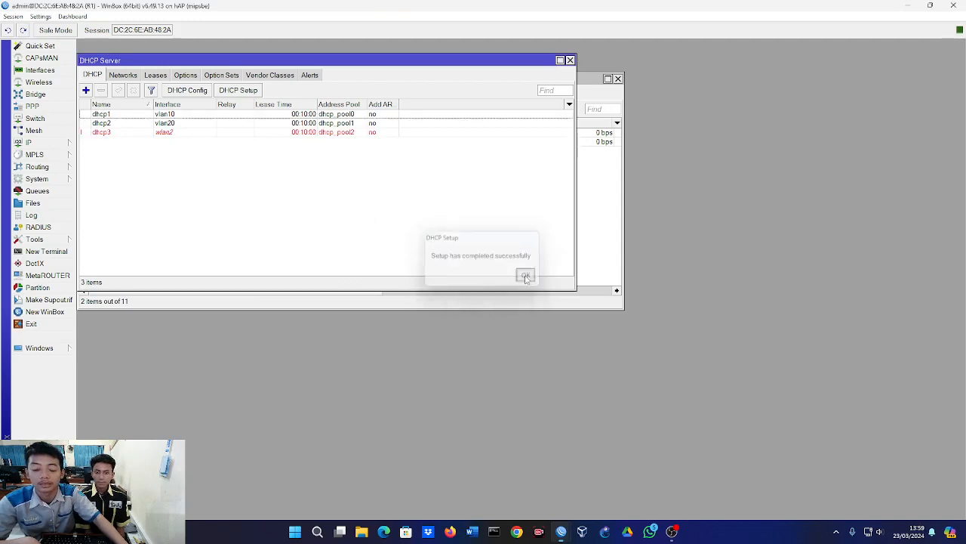
pyautogui.click(171, 133)
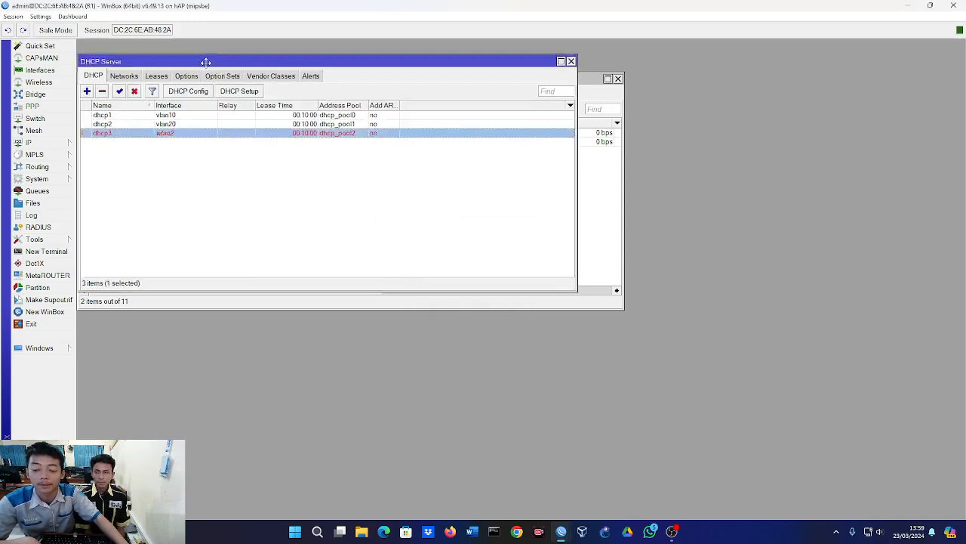
pyautogui.moveTo(204, 60); pyautogui.dragTo(330, 245)
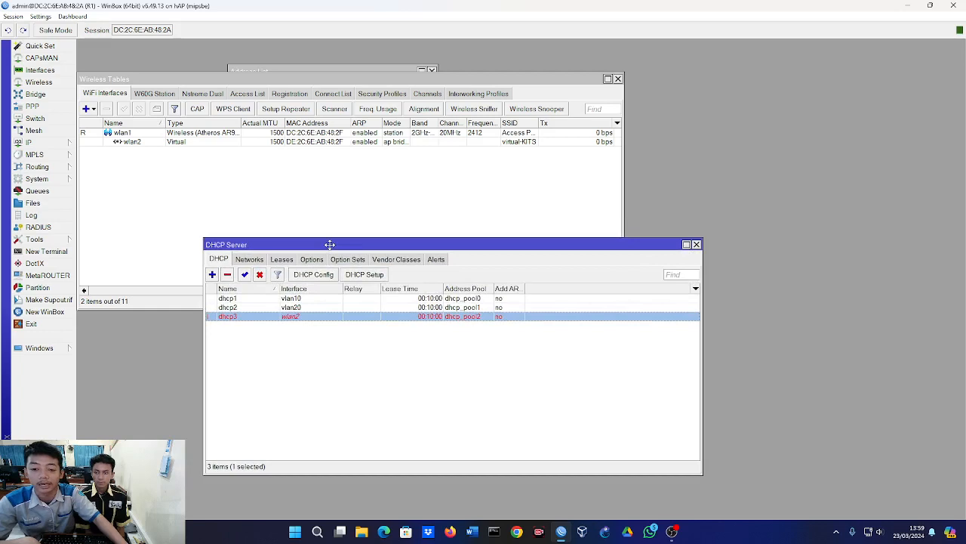
# Move the wireless tables window aside, view the CAPsMAN interface and provisioning lists, and close all open windows.
pyautogui.click(336, 228)
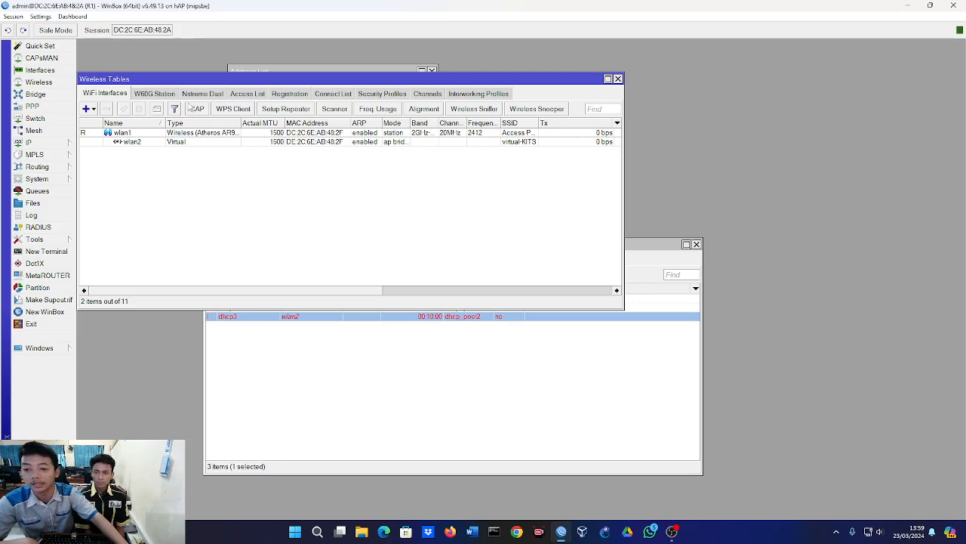
pyautogui.moveTo(192, 81); pyautogui.dragTo(396, 184)
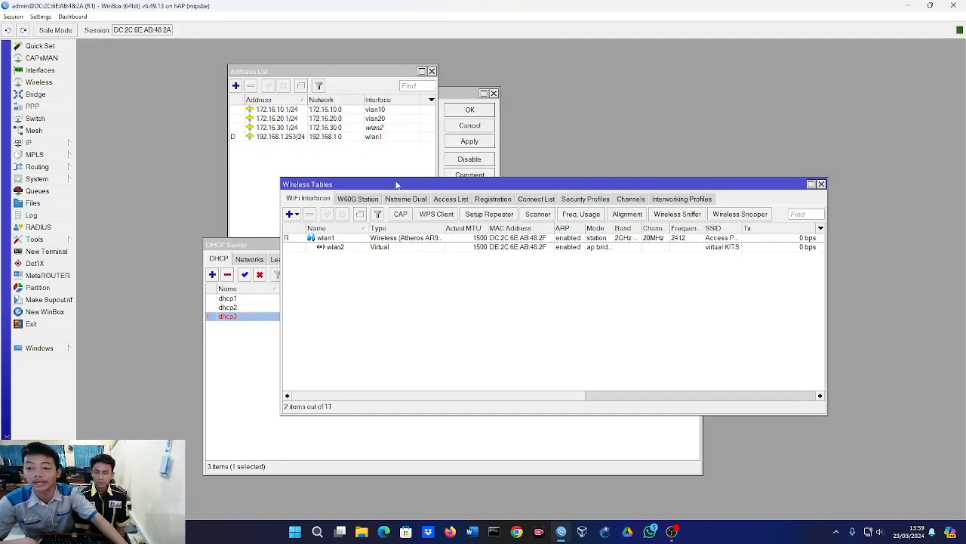
pyautogui.click(68, 59)
pyautogui.click(101, 79)
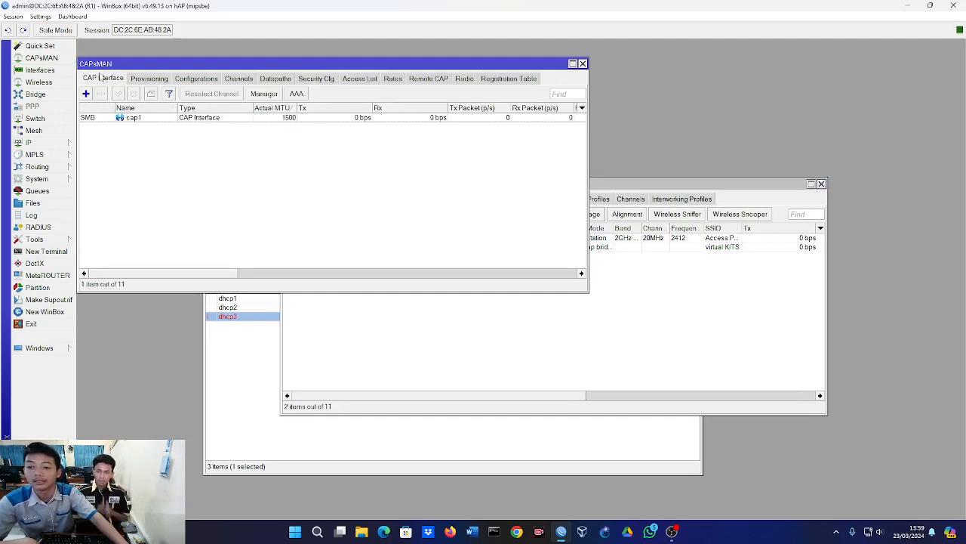
pyautogui.moveTo(118, 66); pyautogui.dragTo(136, 114)
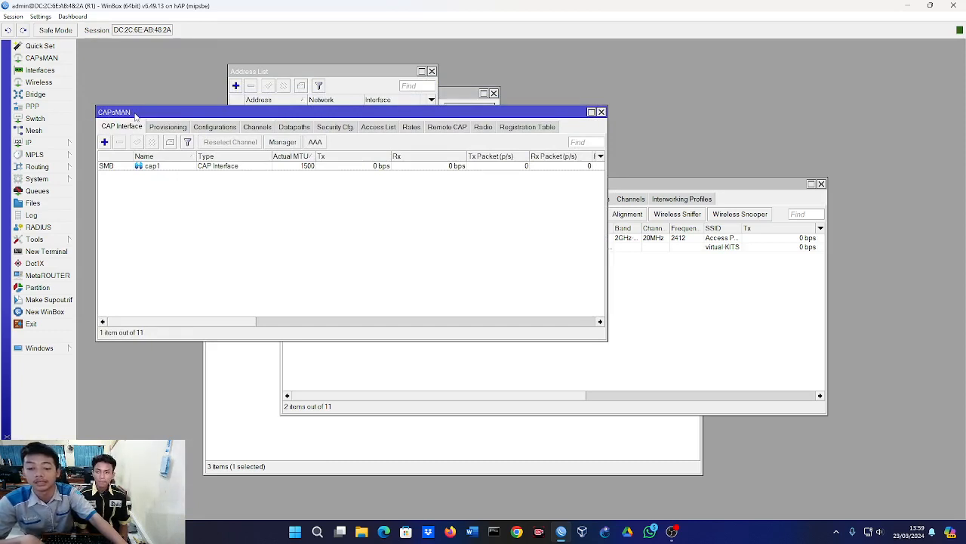
pyautogui.click(165, 127)
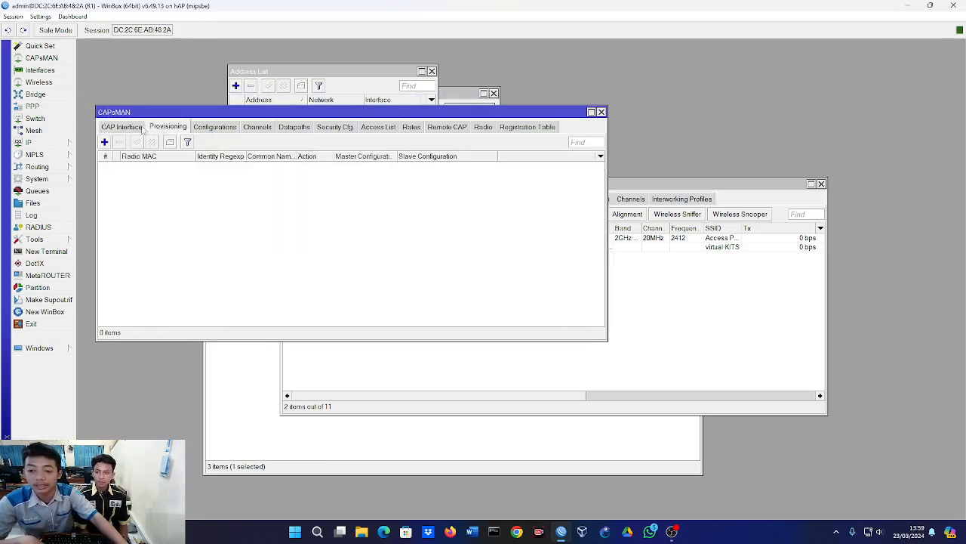
pyautogui.click(123, 127)
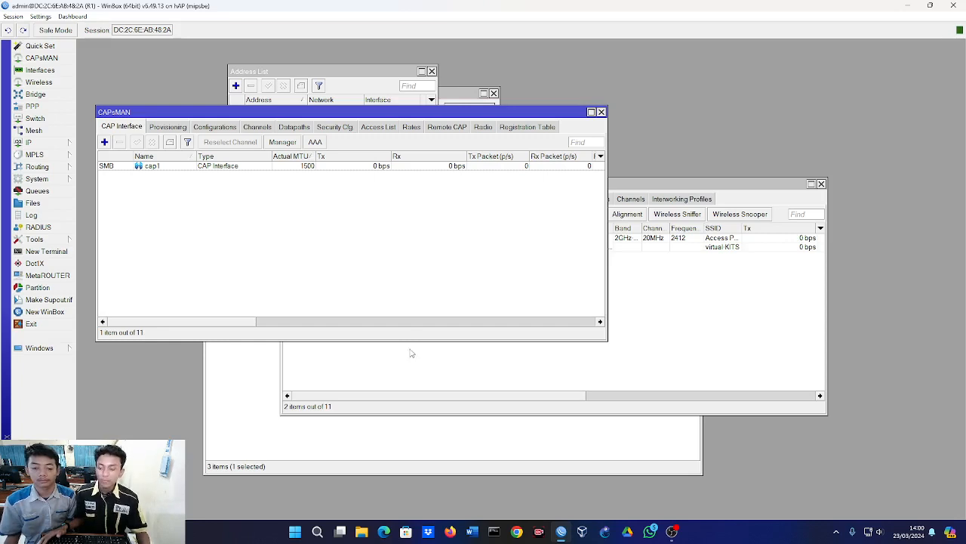
pyautogui.press('Escape')
pyautogui.press('Escape')
pyautogui.press('Escape')
pyautogui.press('Escape')
pyautogui.press('Escape')
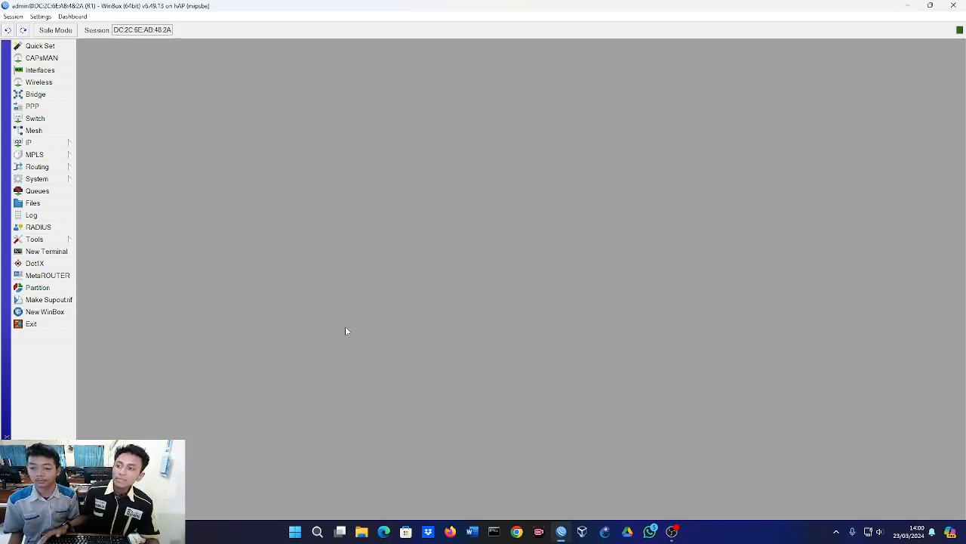
# Reopen the wireless tables and inspect the AP1 registration entry and the virtual interface wlan2.
pyautogui.click(40, 81)
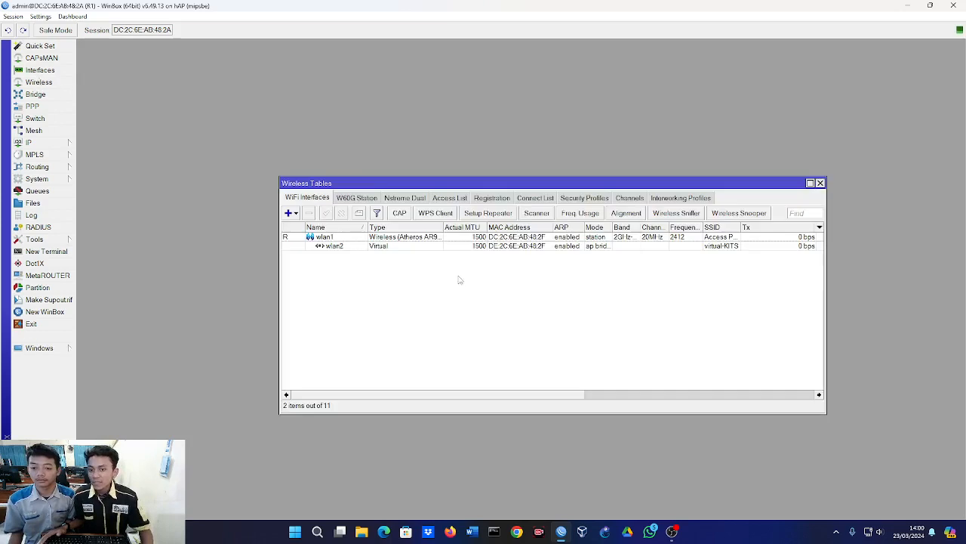
pyautogui.click(498, 199)
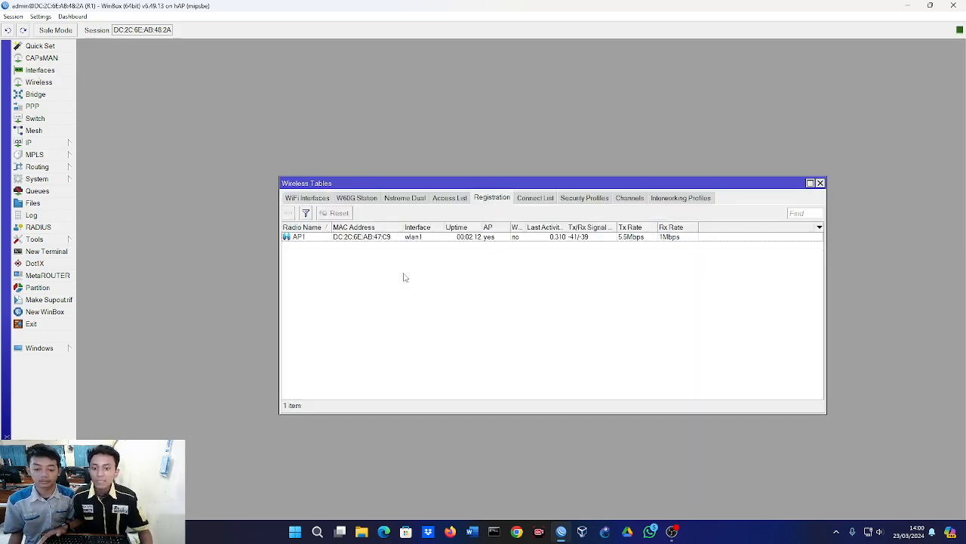
pyautogui.click(309, 240)
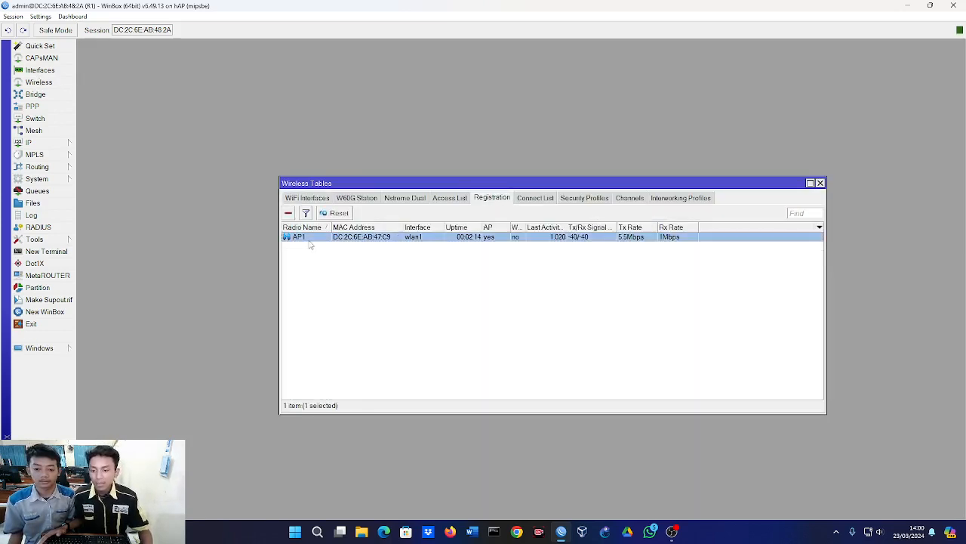
pyautogui.click(373, 293)
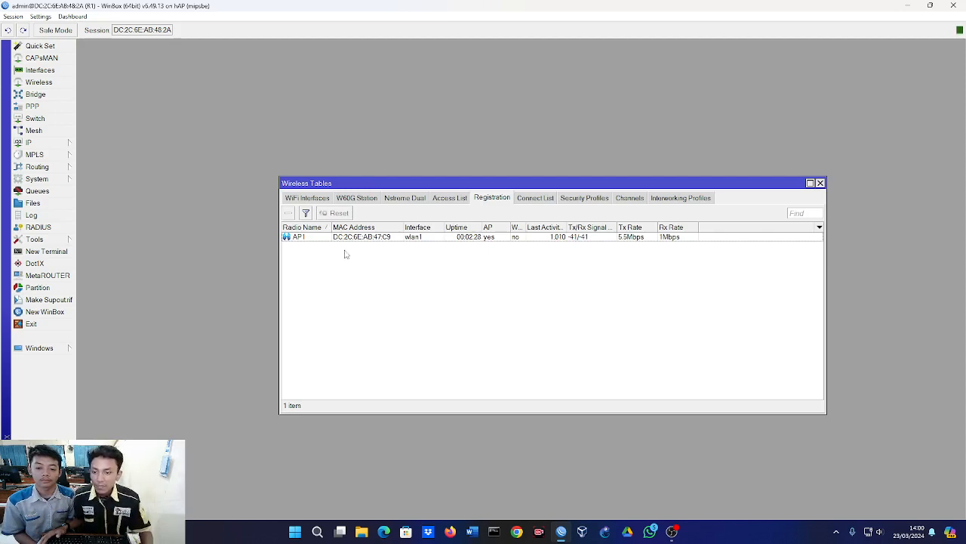
pyautogui.click(316, 199)
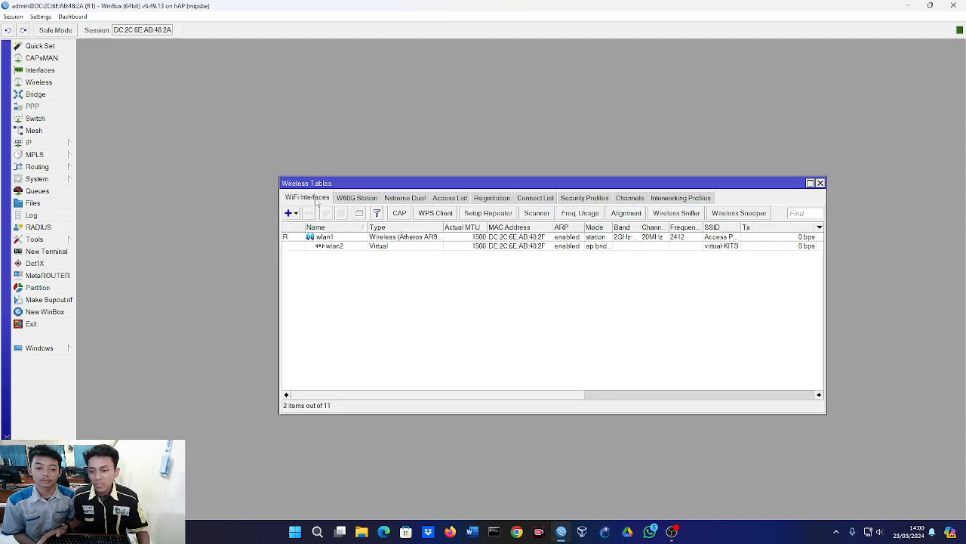
pyautogui.click(343, 249)
pyautogui.click(346, 273)
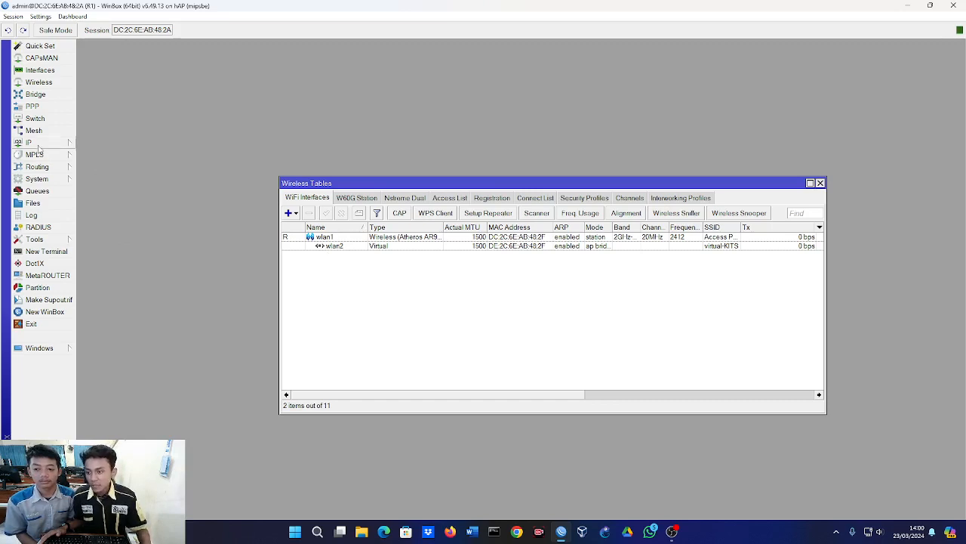
# Add a firewall NAT rule in the srcnat chain with out interface wlan1 and action masquerade, and close the firewall window.
pyautogui.click(38, 144)
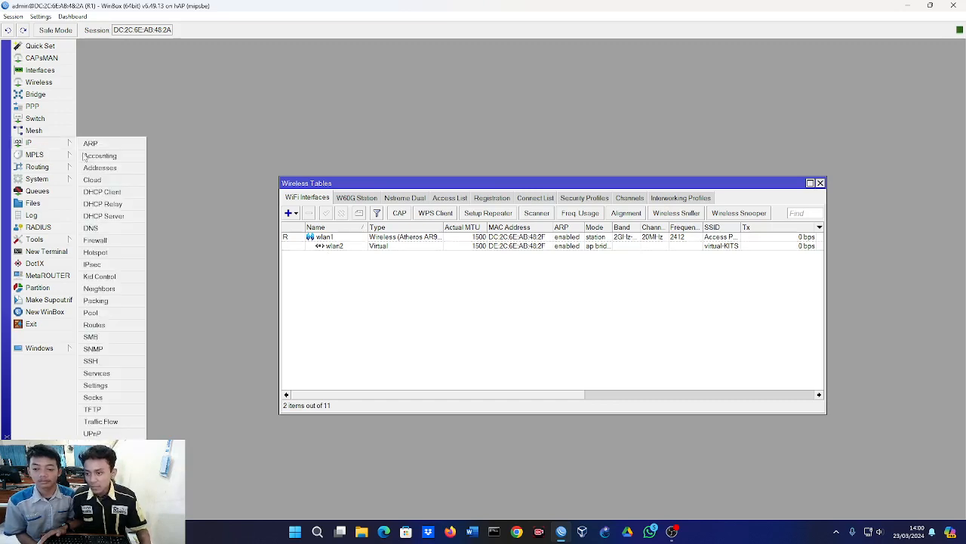
pyautogui.click(111, 242)
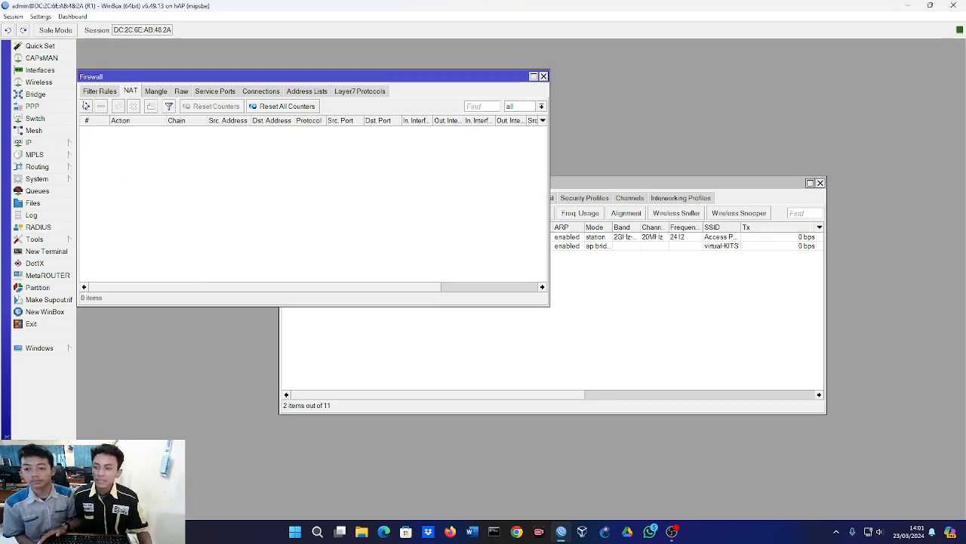
pyautogui.click(85, 106)
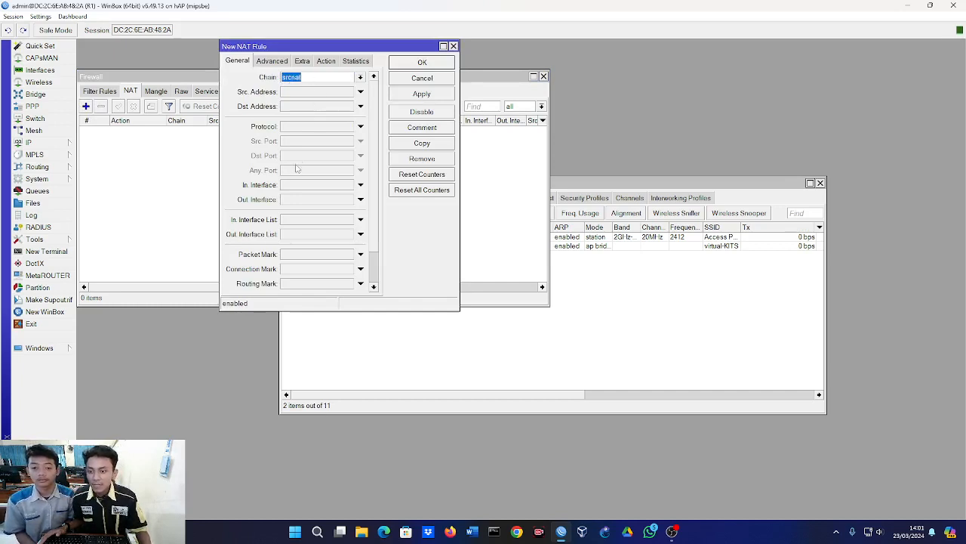
pyautogui.click(295, 199)
pyautogui.click(336, 201)
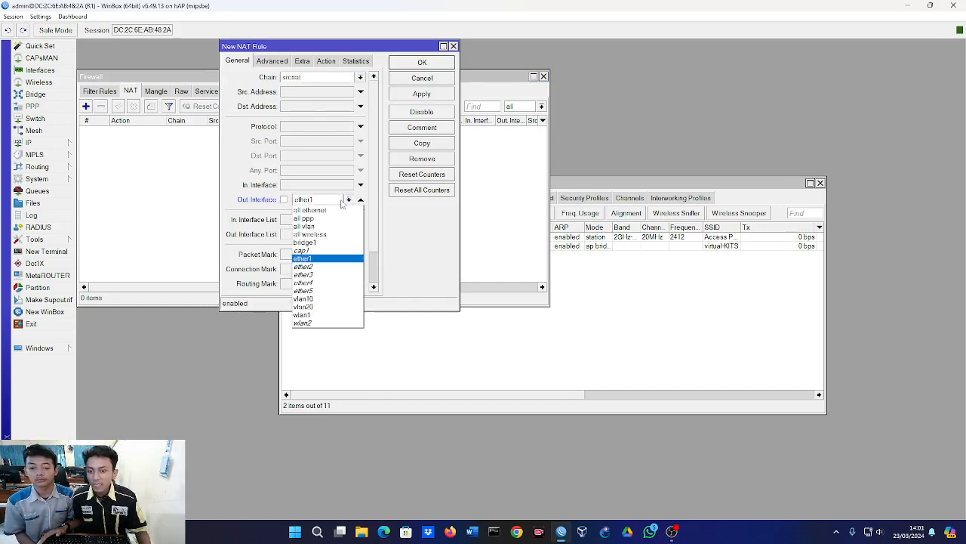
pyautogui.click(306, 315)
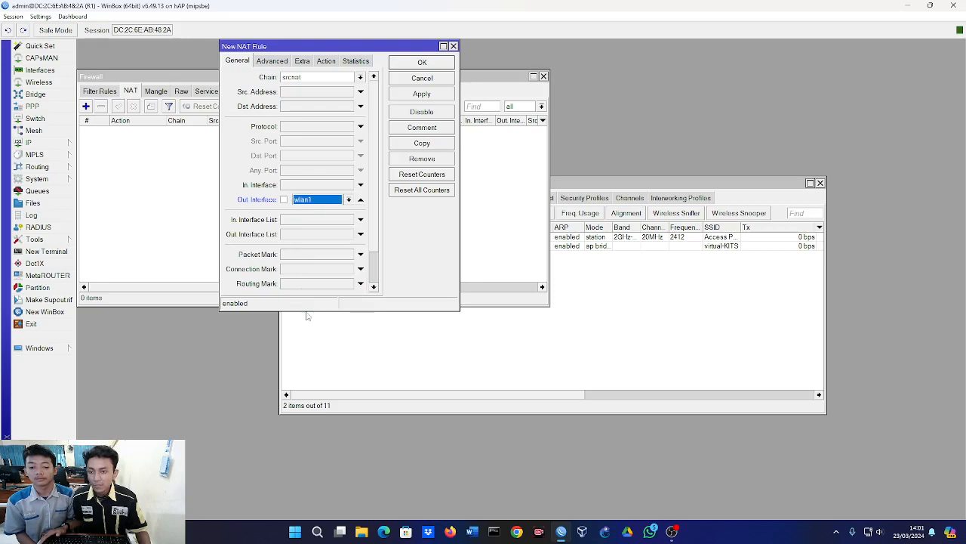
pyautogui.click(326, 62)
pyautogui.click(317, 78)
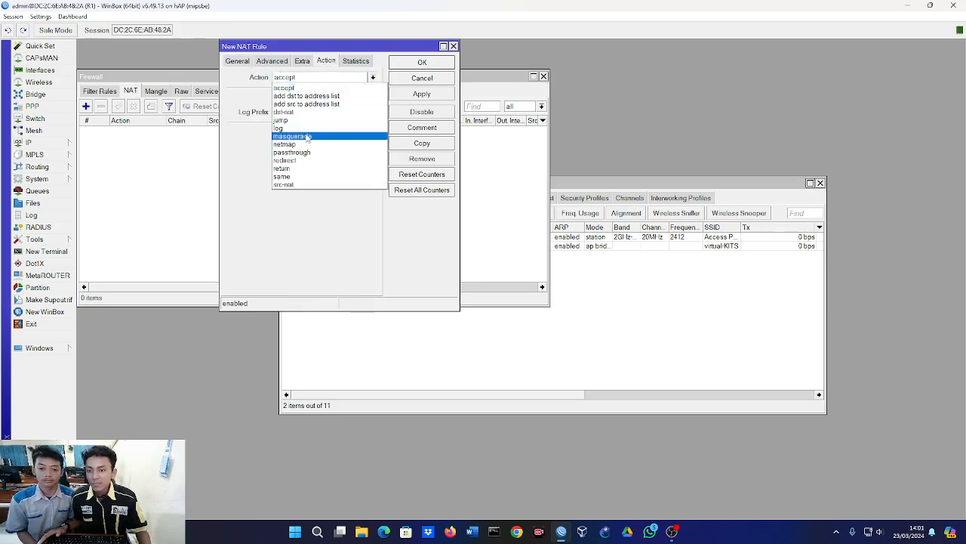
pyautogui.click(308, 138)
pyautogui.click(418, 68)
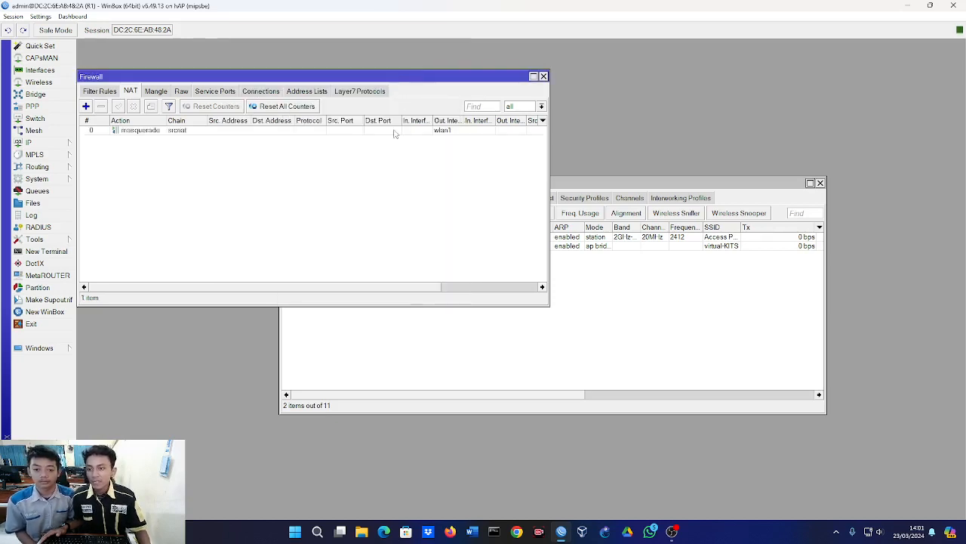
pyautogui.press('Escape')
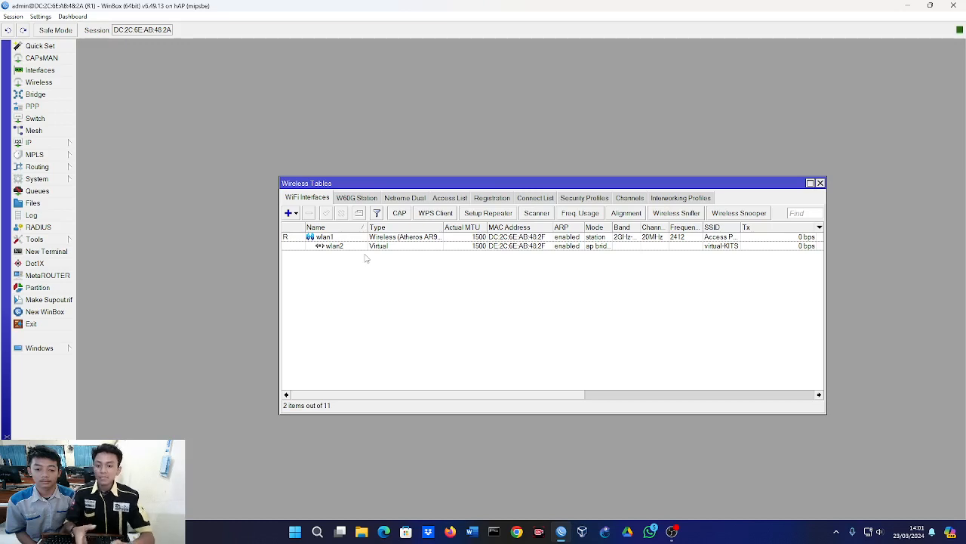
# Check the wireless registration table for a client on wlan2 and return to the list of WiFi interfaces.
pyautogui.click(502, 198)
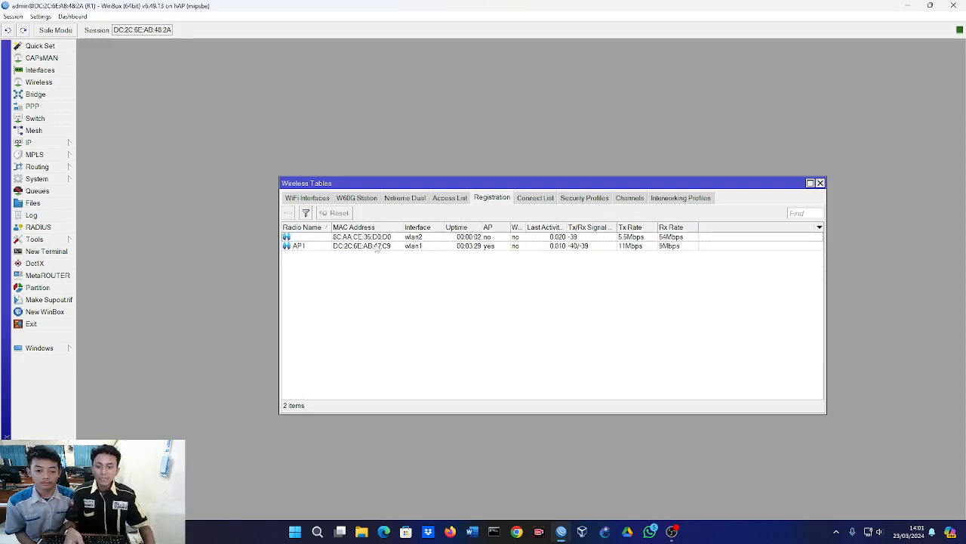
pyautogui.click(370, 237)
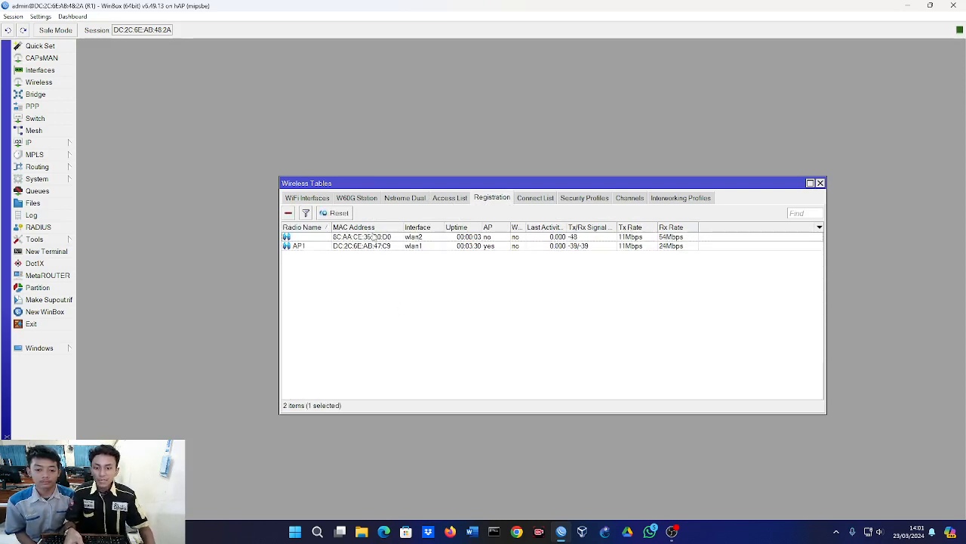
pyautogui.click(381, 298)
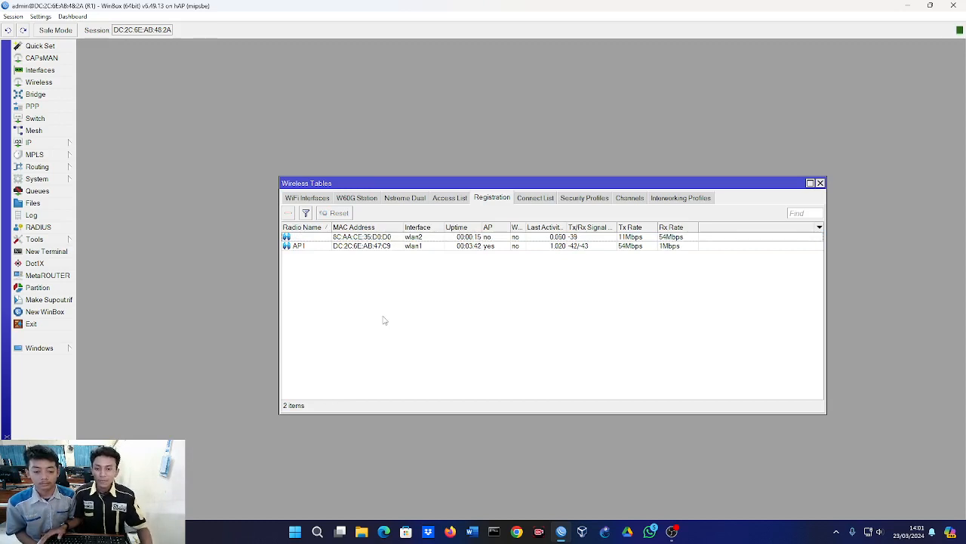
pyautogui.click(321, 199)
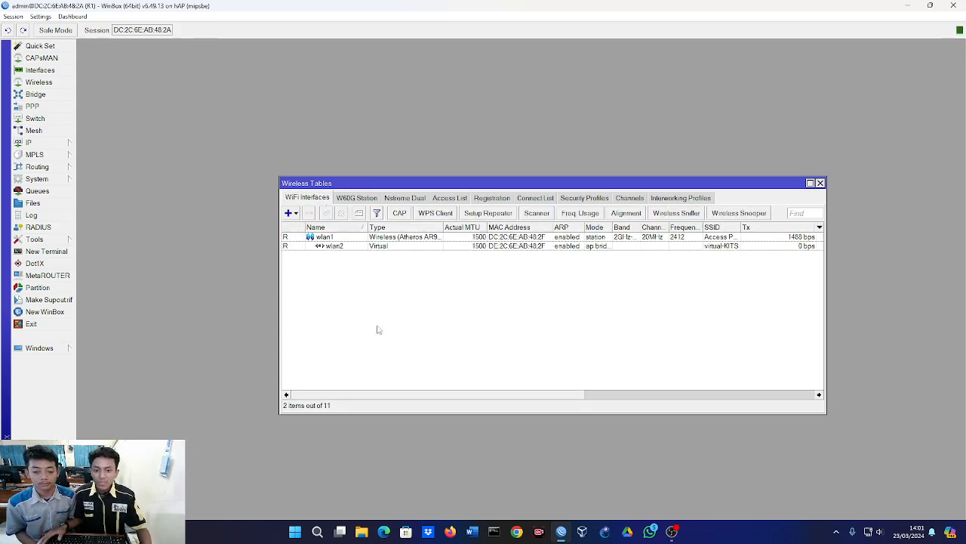
# Create a wireless security profile in dynamic keys mode with WPA PSK and WPA2 PSK, entering the pre-shared key for both.
pyautogui.click(580, 199)
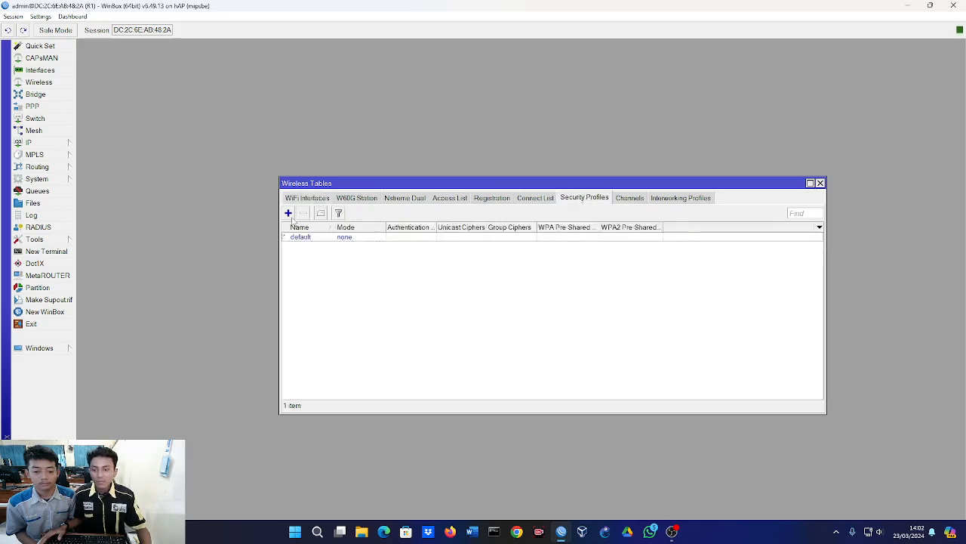
pyautogui.click(288, 213)
pyautogui.click(301, 102)
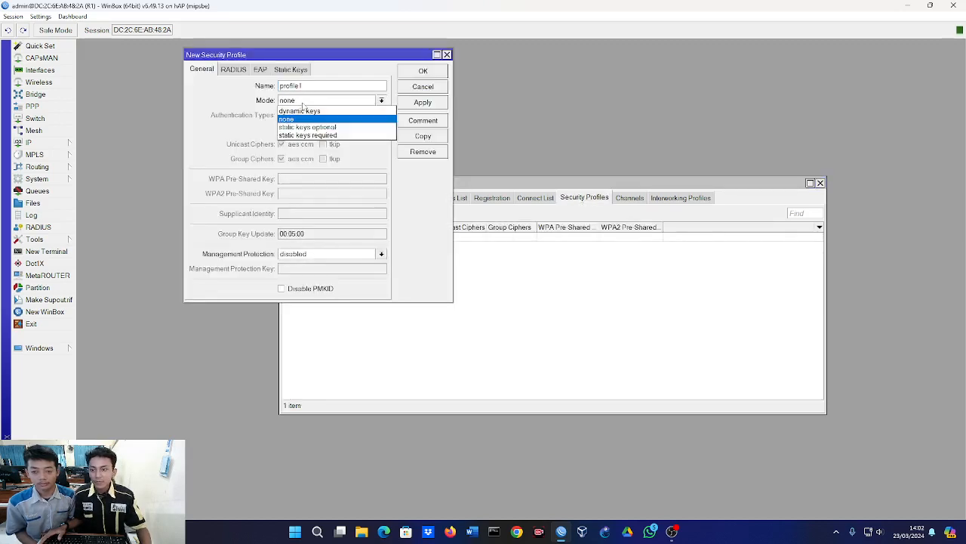
pyautogui.click(308, 112)
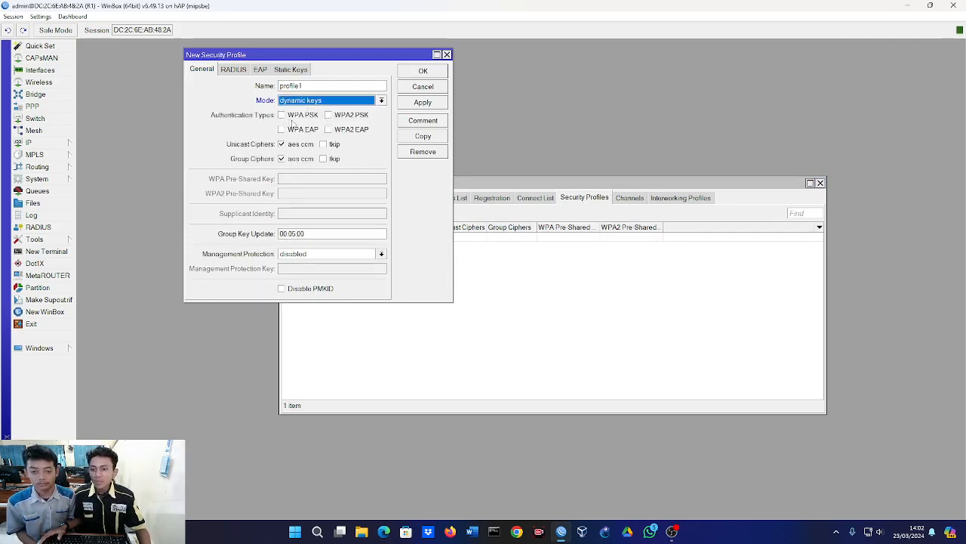
pyautogui.click(297, 119)
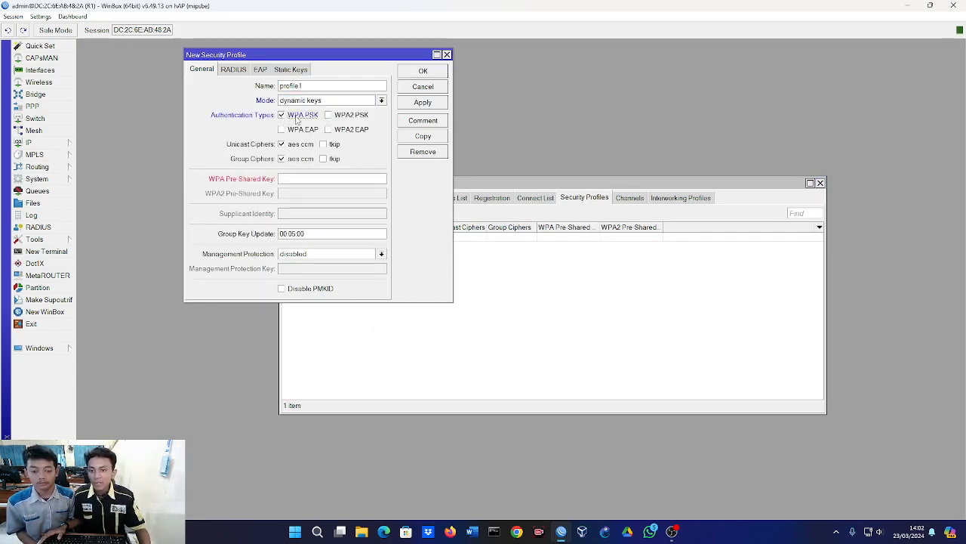
pyautogui.click(350, 119)
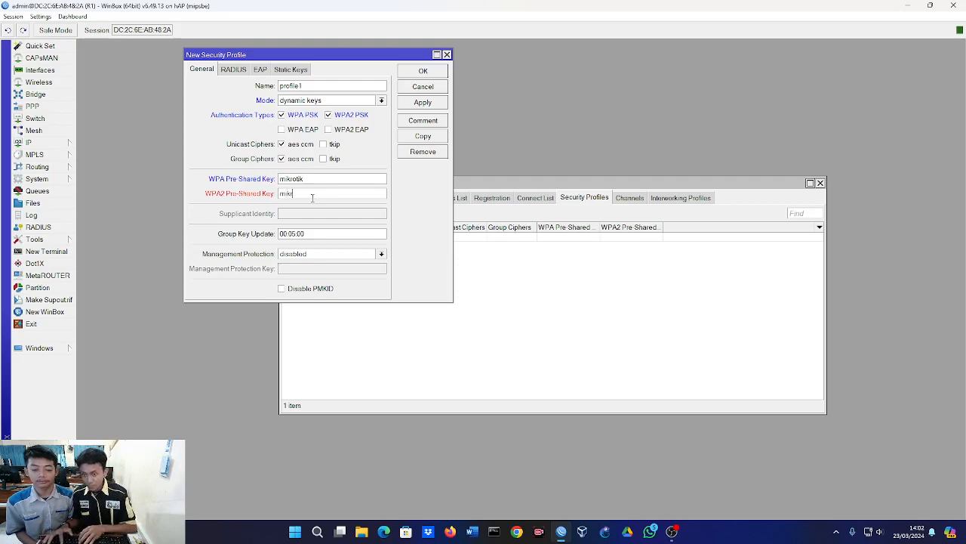
pyautogui.write('otik')
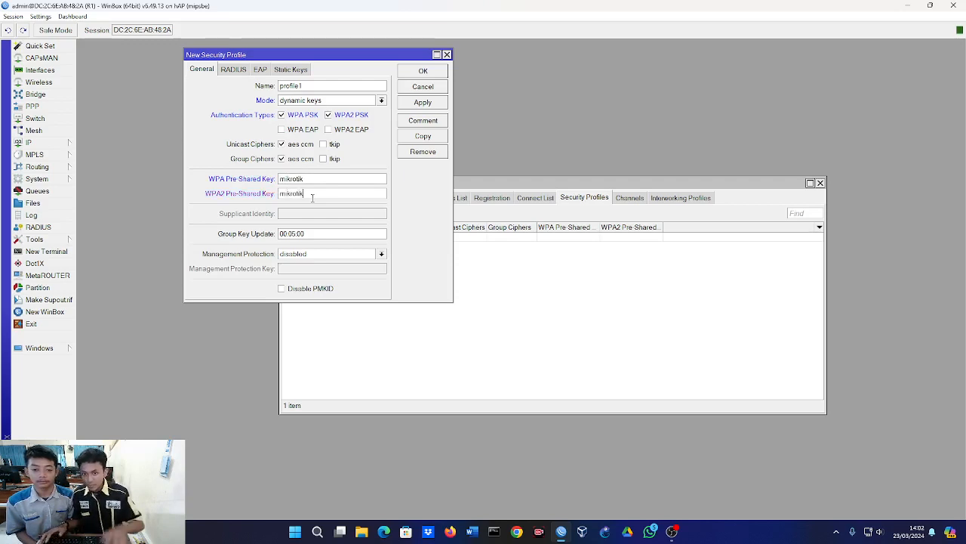
pyautogui.click(423, 71)
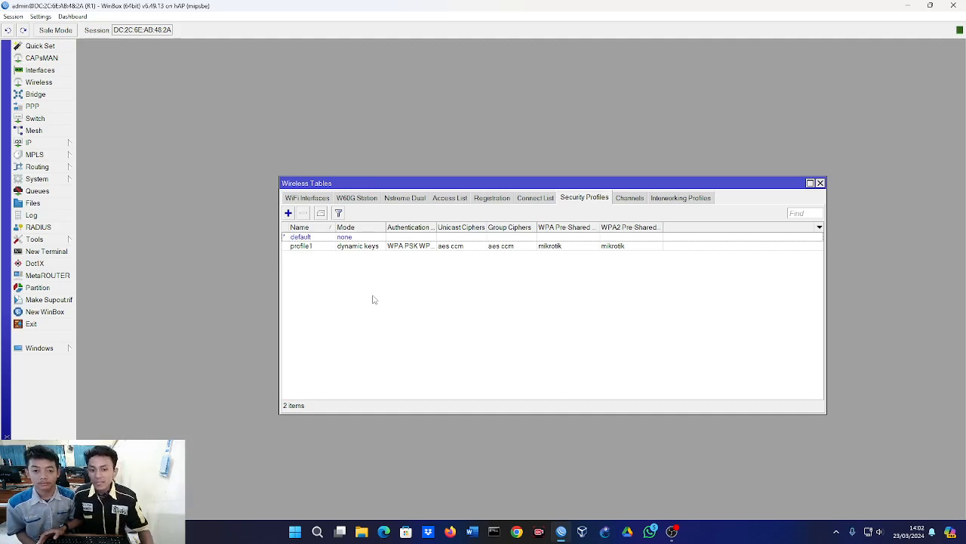
# Copy the MAC address of the client connected to wlan2 from its registration entry and close the entry.
pyautogui.click(491, 197)
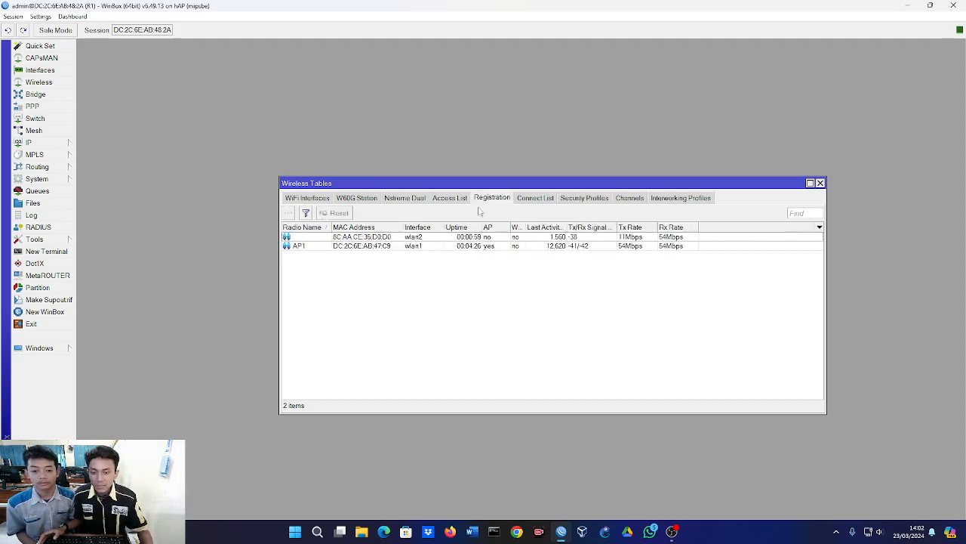
pyautogui.doubleClick(334, 239)
pyautogui.doubleClick(289, 91)
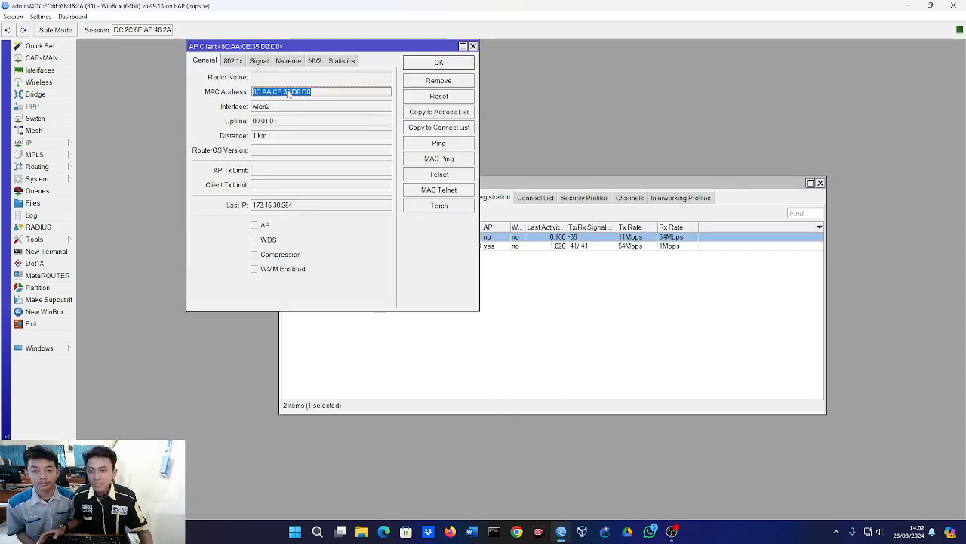
pyautogui.rightClick(289, 93)
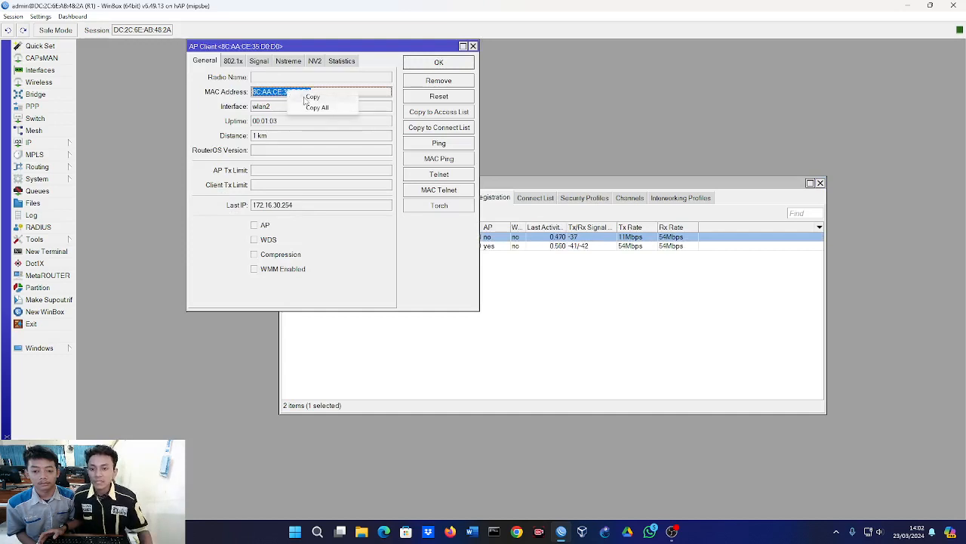
pyautogui.click(306, 97)
pyautogui.press('Escape')
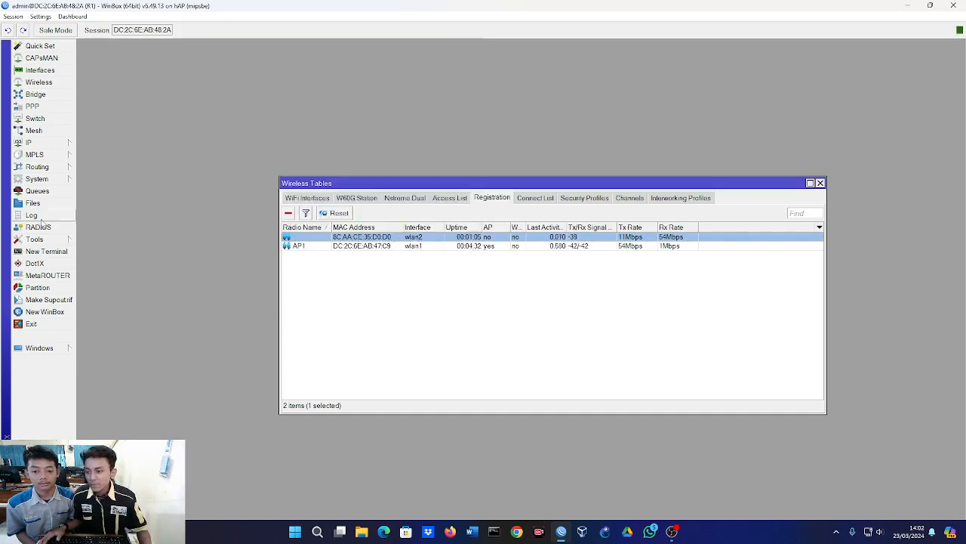
# Open a new terminal, skip the password change, paste the copied MAC address there as a note, and bring the wireless tables forward.
pyautogui.click(45, 252)
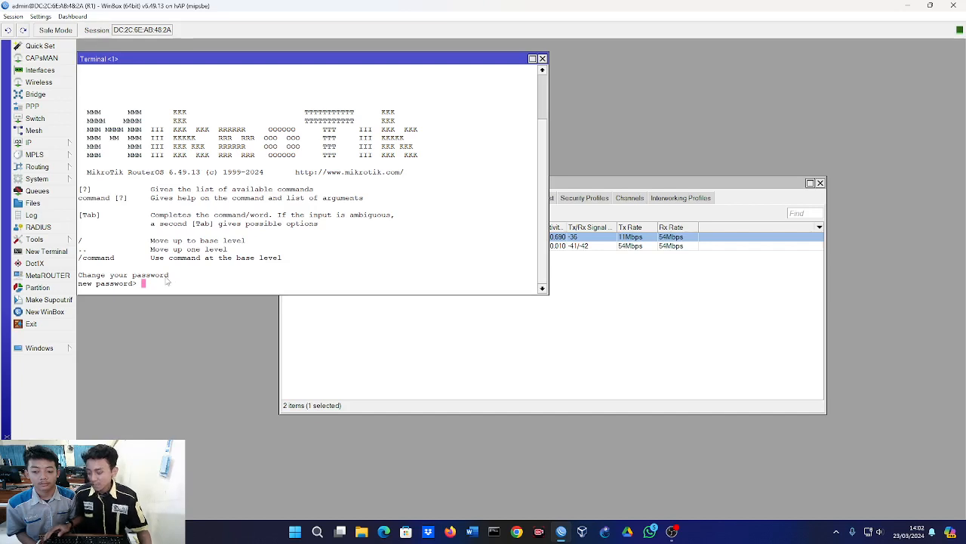
pyautogui.hotkey('ctrl', 'c')
pyautogui.rightClick(167, 281)
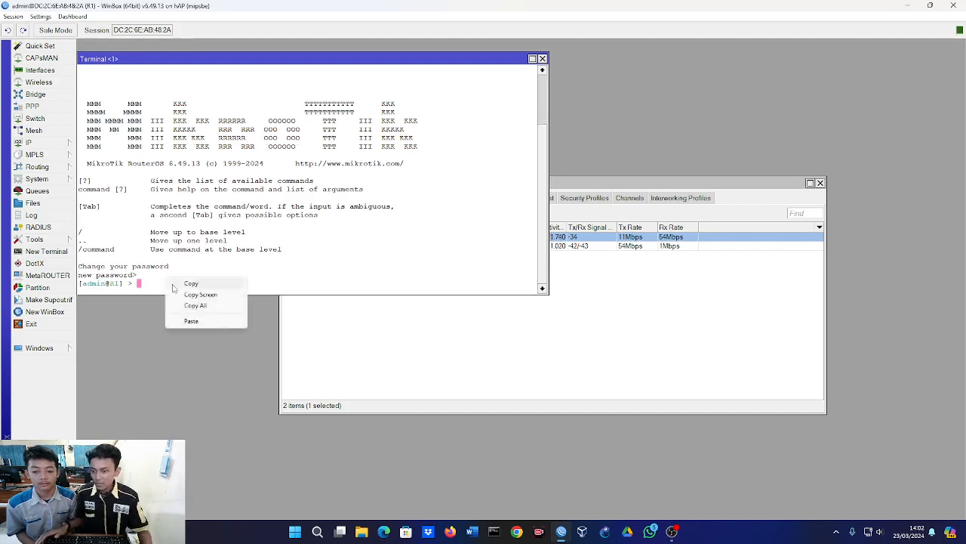
pyautogui.click(191, 321)
pyautogui.press('Return')
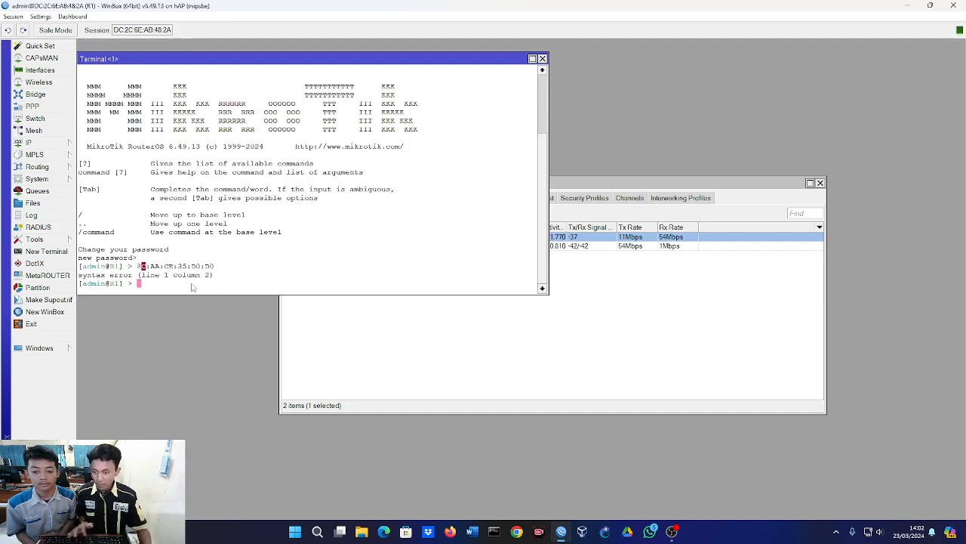
pyautogui.click(548, 311)
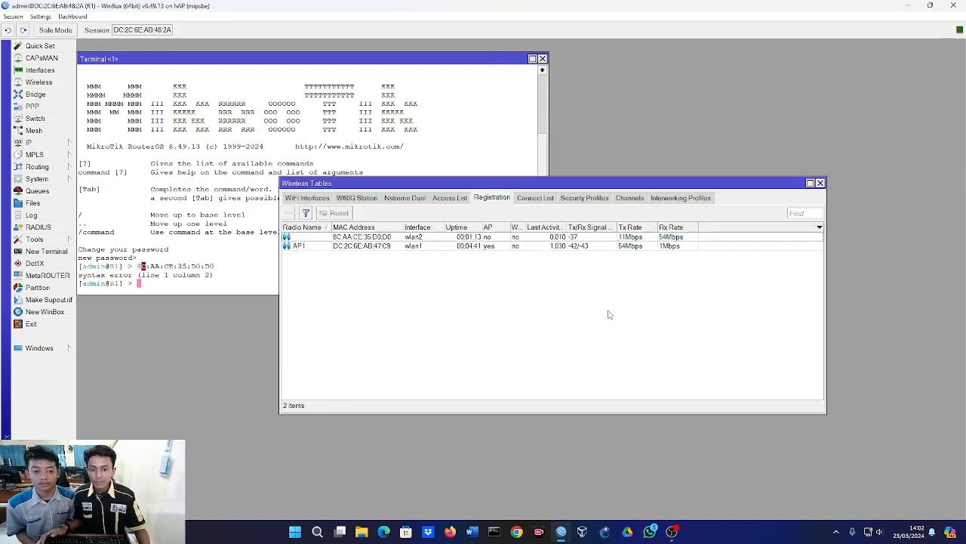
pyautogui.moveTo(492, 186); pyautogui.dragTo(465, 176)
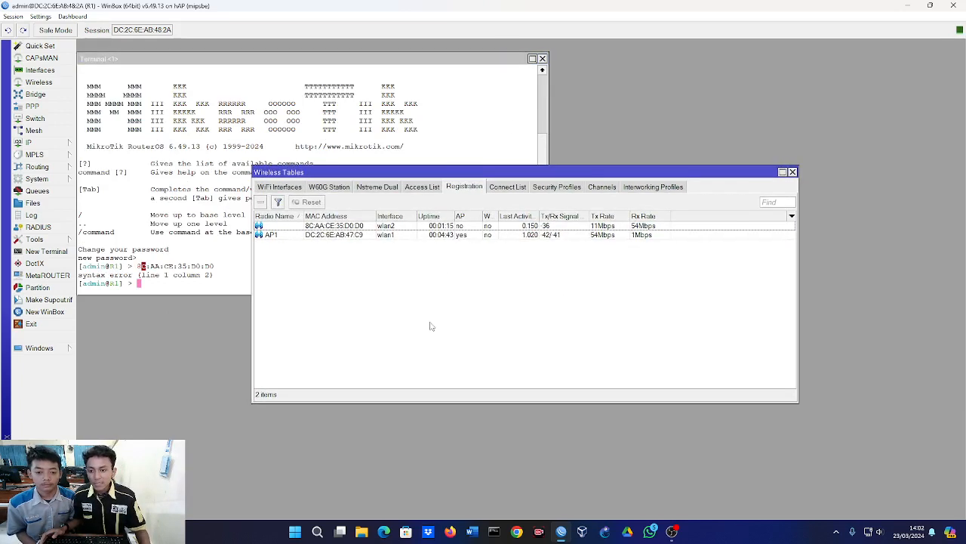
# Set the security profile of the virtual interface wlan2 to profile1 and confirm the interface settings.
pyautogui.click(290, 186)
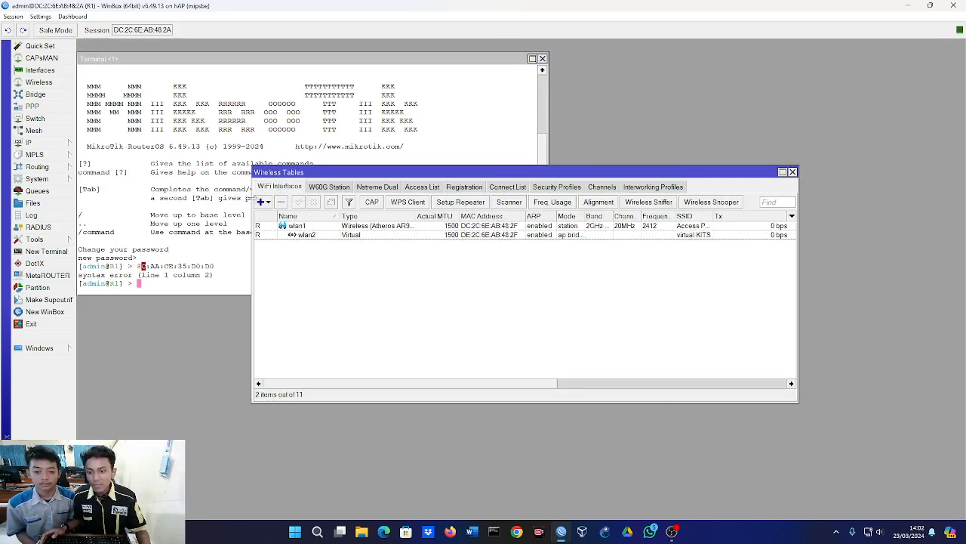
pyautogui.doubleClick(305, 235)
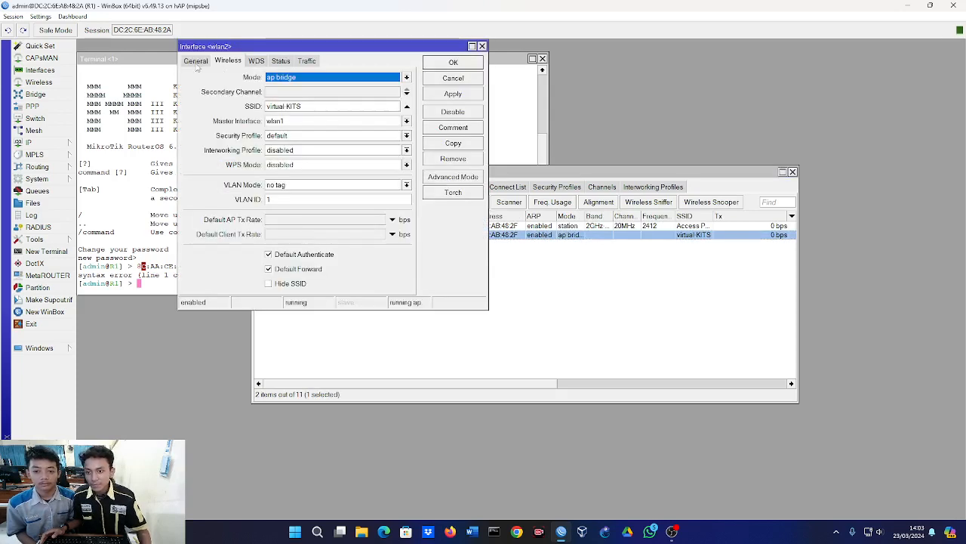
pyautogui.click(196, 61)
pyautogui.click(225, 62)
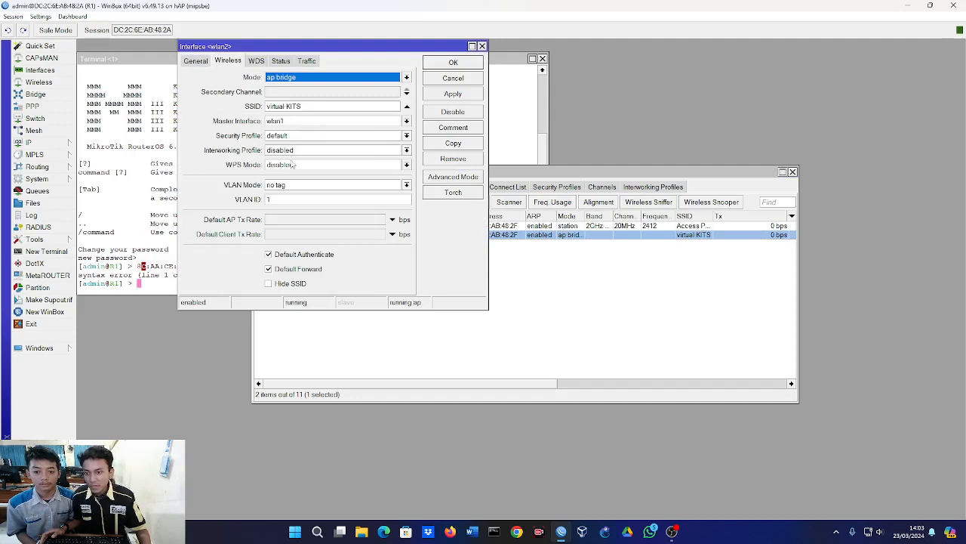
pyautogui.click(290, 136)
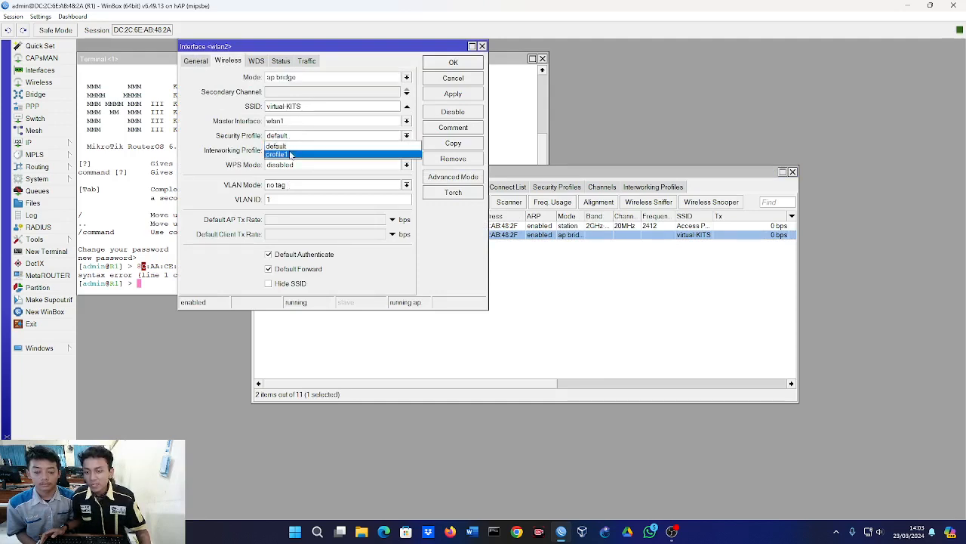
pyautogui.click(299, 151)
pyautogui.click(450, 66)
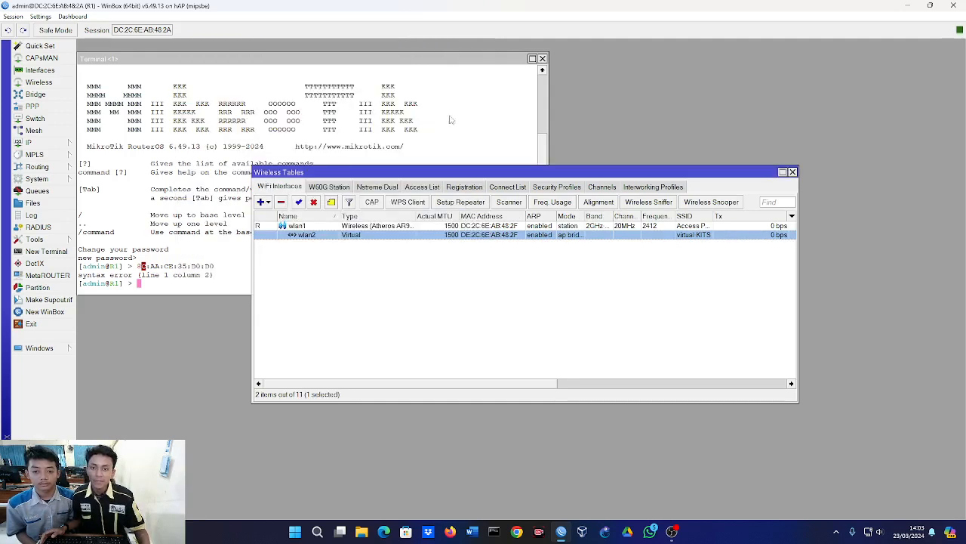
# Check the wireless registration table for connected clients and review the list of security profiles.
pyautogui.click(398, 287)
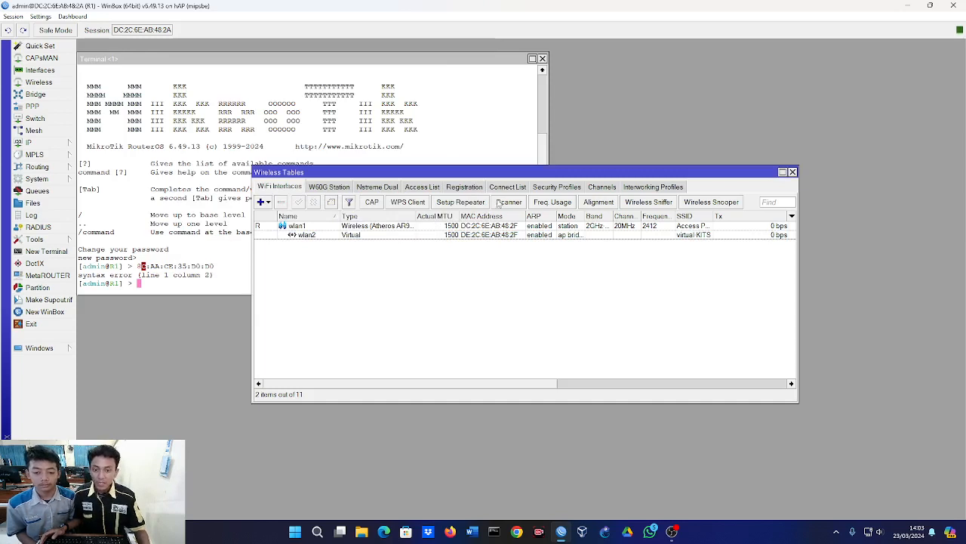
pyautogui.click(464, 186)
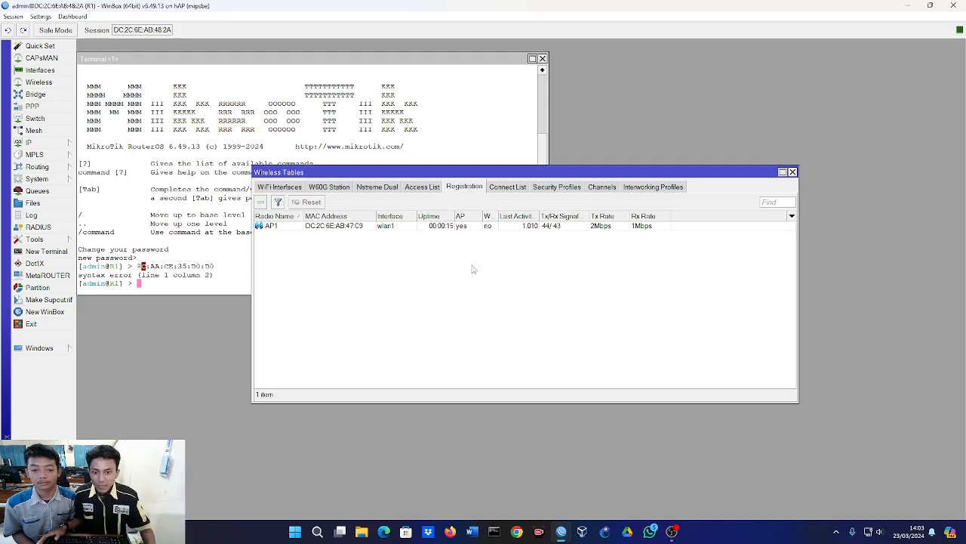
pyautogui.click(555, 188)
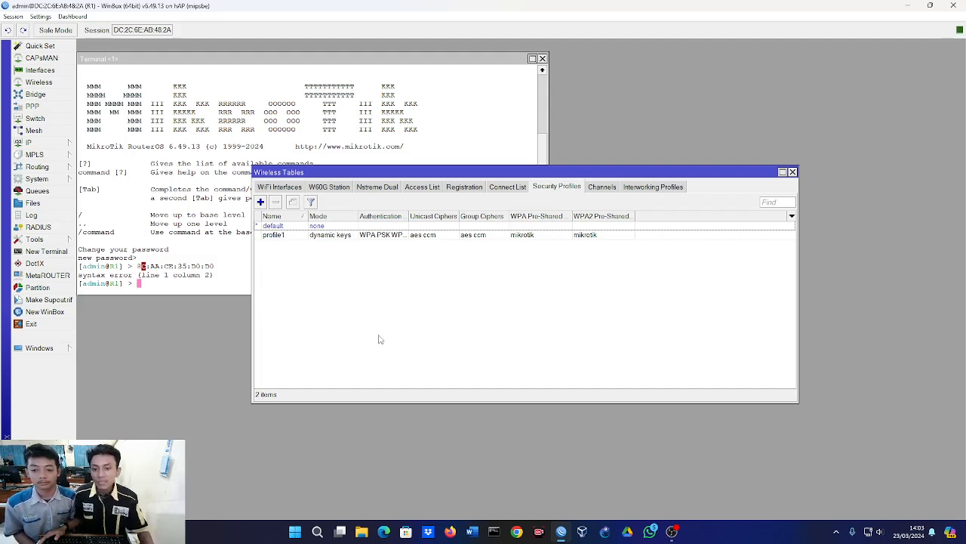
# Start a new AP access rule in the wireless access list and copy the client's MAC address from the terminal.
pyautogui.click(428, 195)
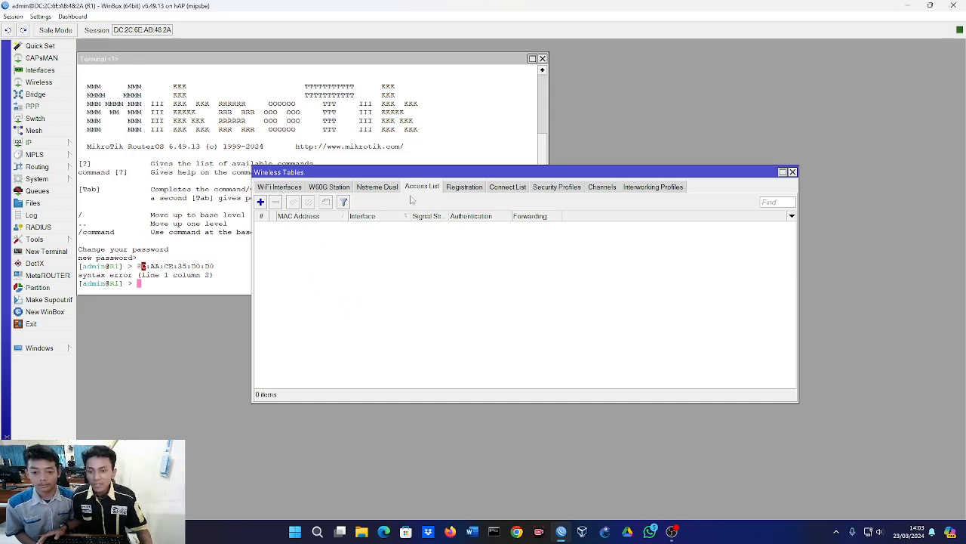
pyautogui.click(260, 203)
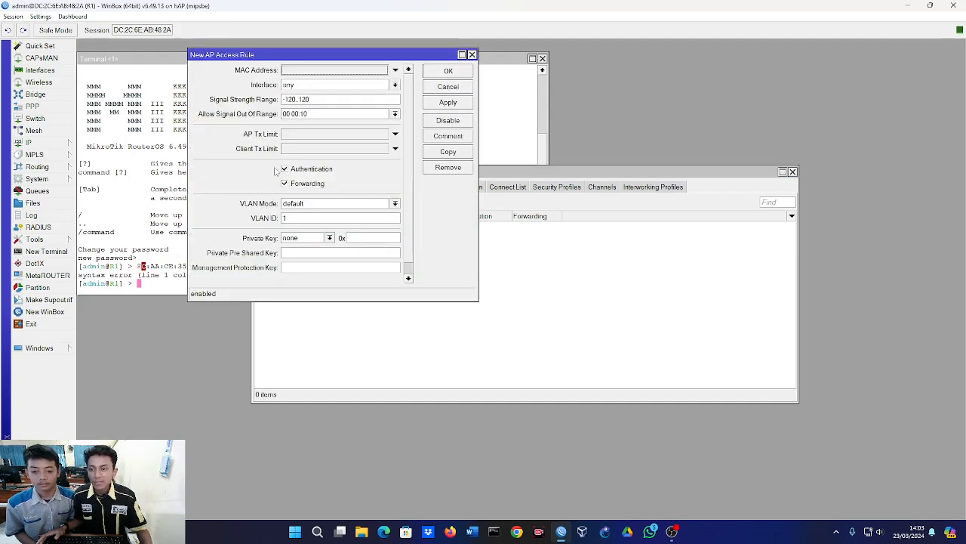
pyautogui.doubleClick(306, 70)
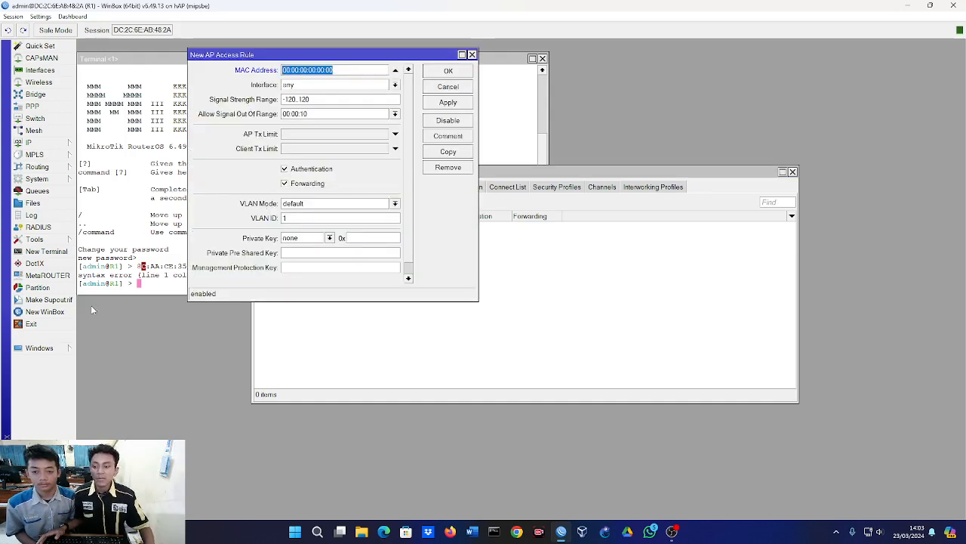
pyautogui.click(135, 276)
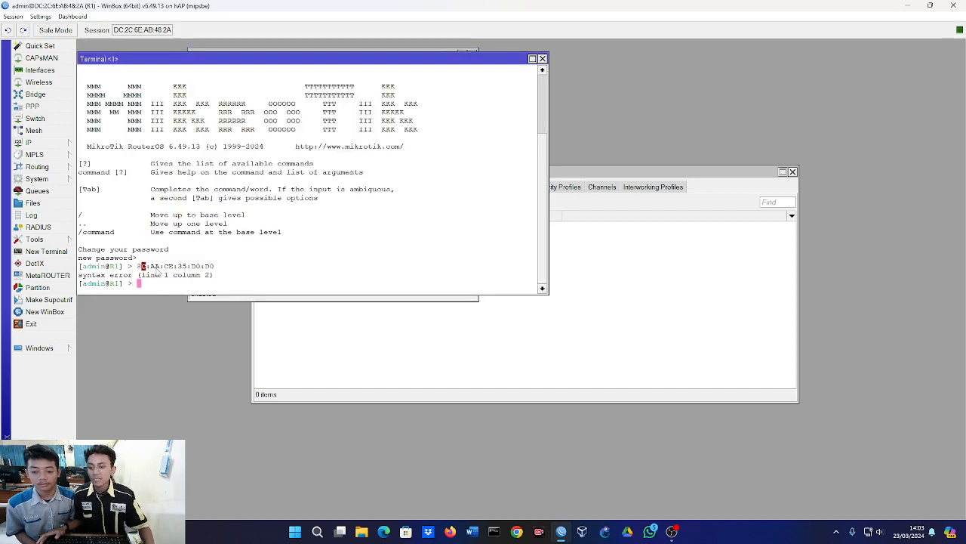
pyautogui.doubleClick(157, 269)
pyautogui.rightClick(158, 267)
pyautogui.click(184, 275)
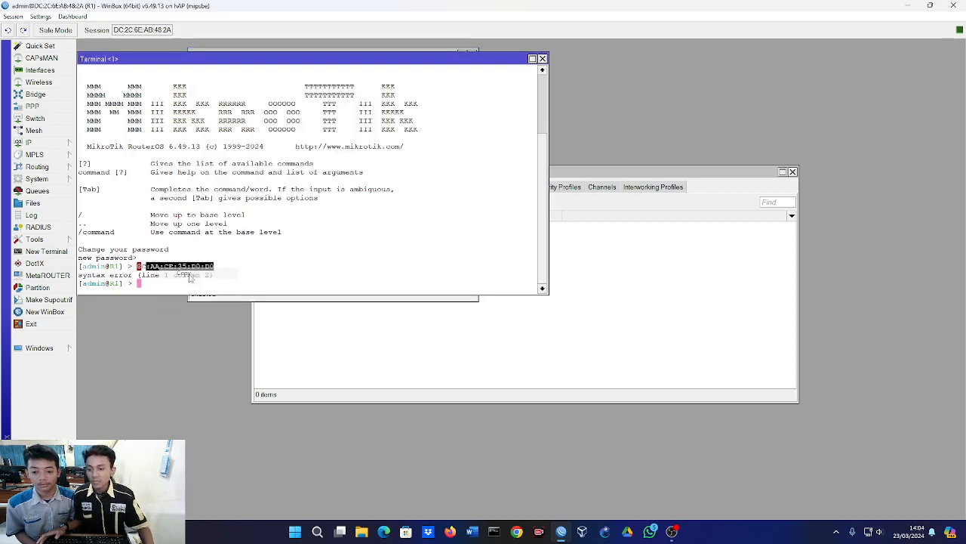
# Create a fresh AP access rule and paste 8C:AA:CE:35:D0:D0 as its MAC address.
pyautogui.click(707, 281)
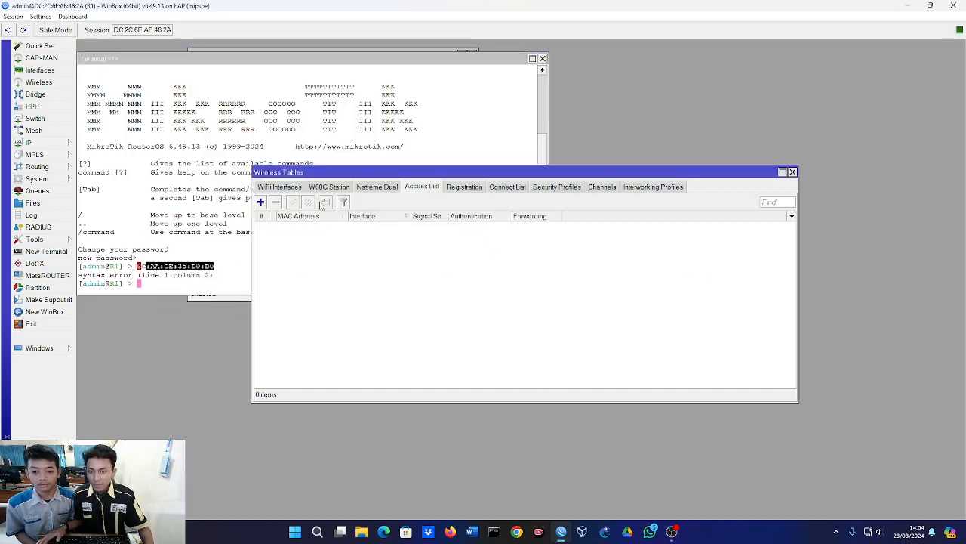
pyautogui.click(261, 202)
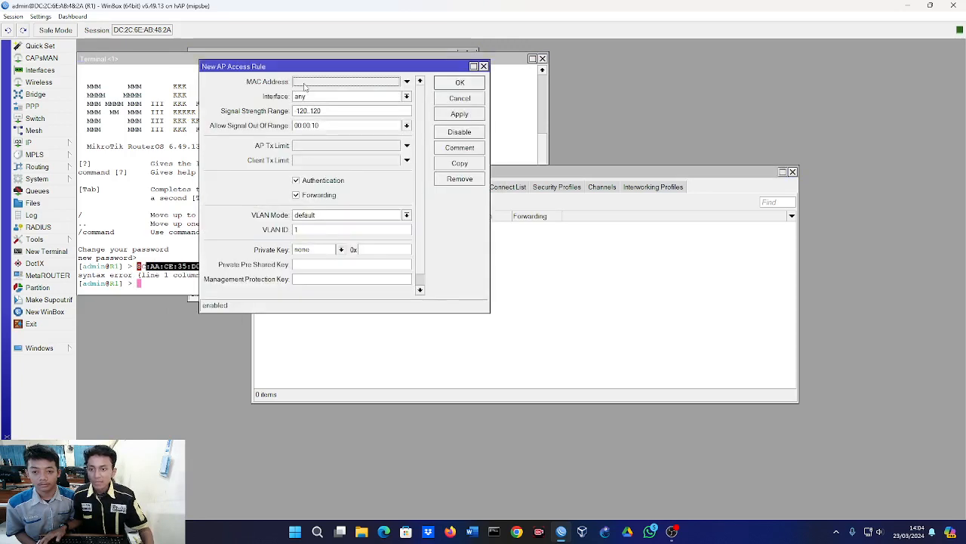
pyautogui.click(304, 83)
pyautogui.rightClick(365, 83)
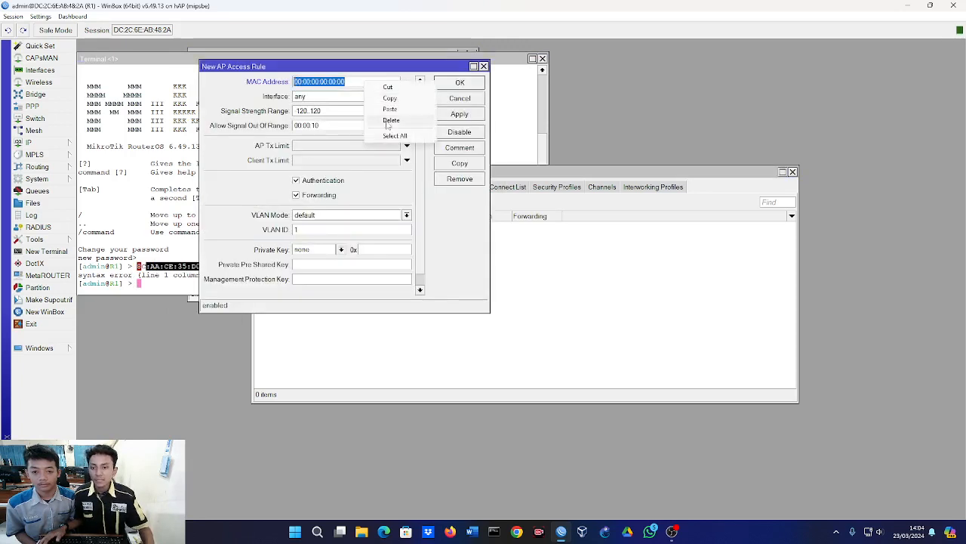
pyautogui.click(389, 110)
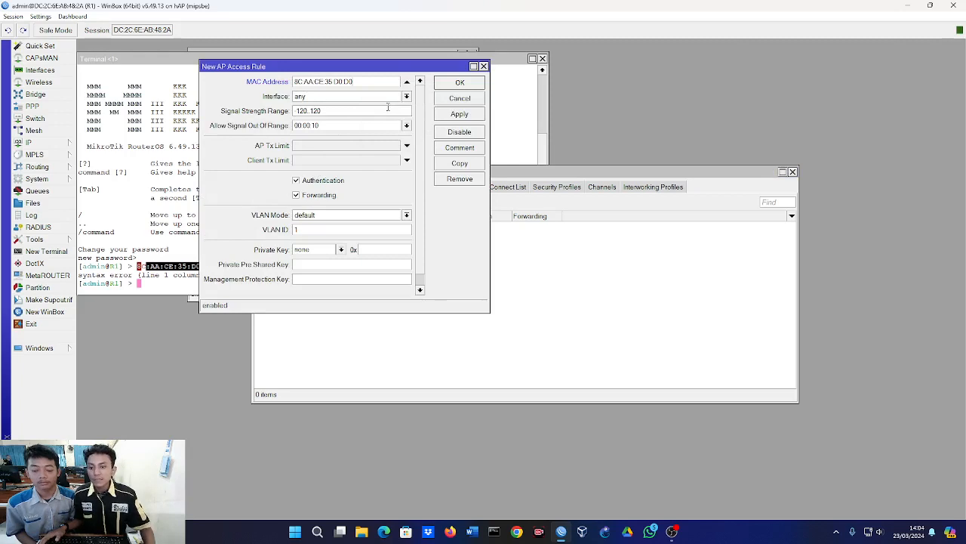
# Enter the private pre-shared key for the access rule and save the rule.
pyautogui.scroll(-1, 387, 107)
pyautogui.scroll(1, 386, 108)
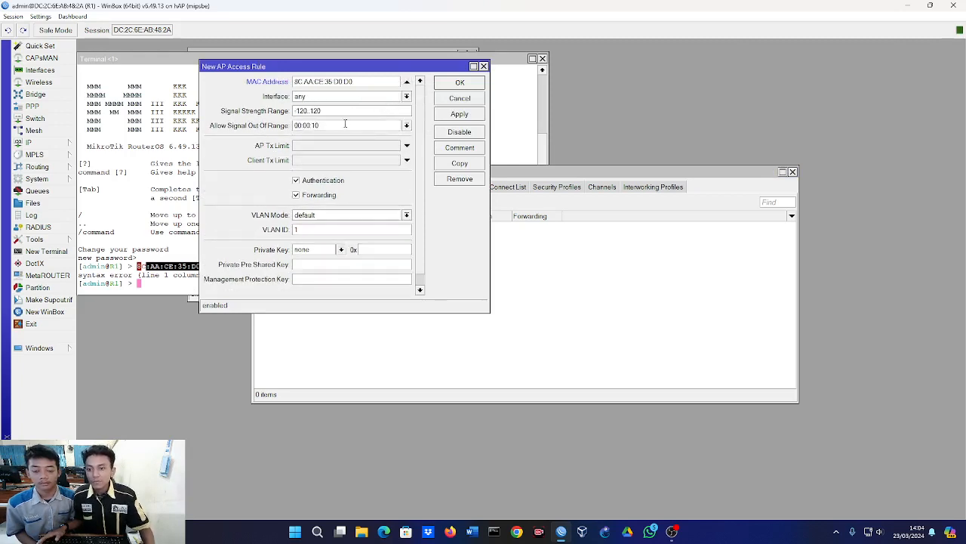
pyautogui.scroll(-1, 341, 126)
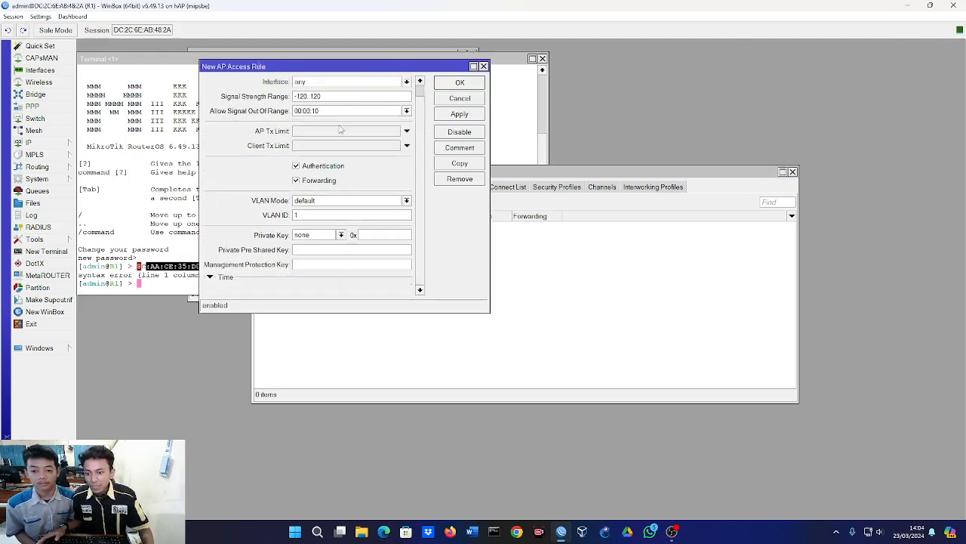
pyautogui.click(309, 252)
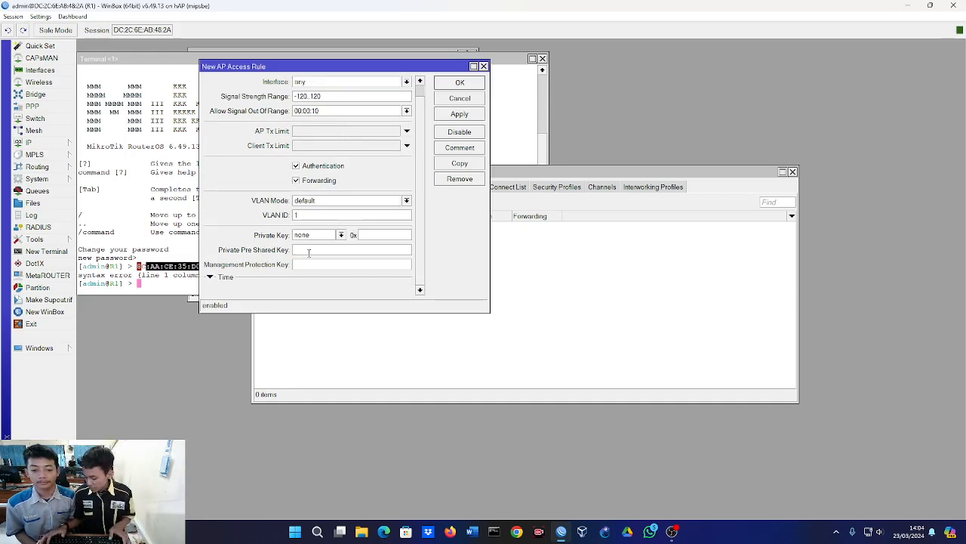
pyautogui.write('12345678')
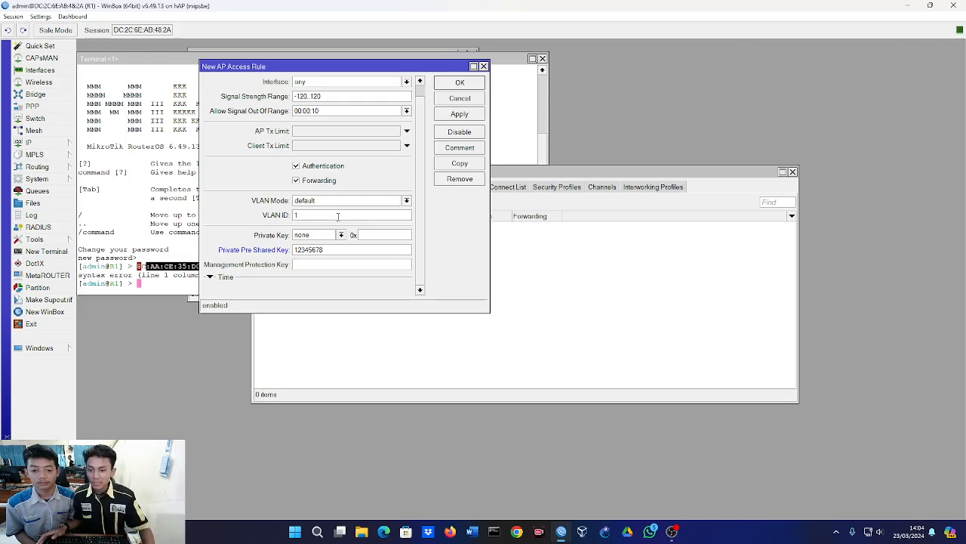
pyautogui.click(447, 84)
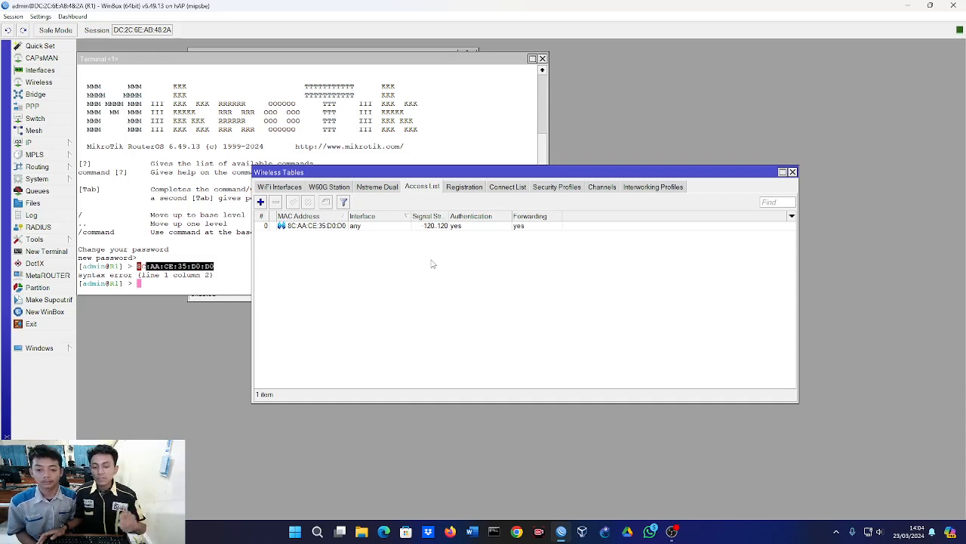
# Review the settings of the saved access rule, close it, and select the rule in the access list.
pyautogui.click(336, 228)
pyautogui.doubleClick(337, 228)
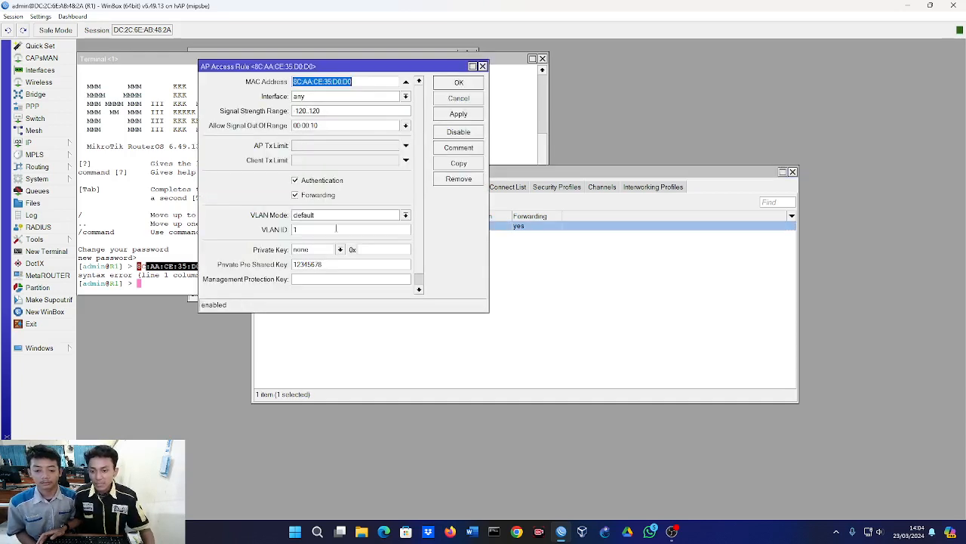
pyautogui.click(476, 88)
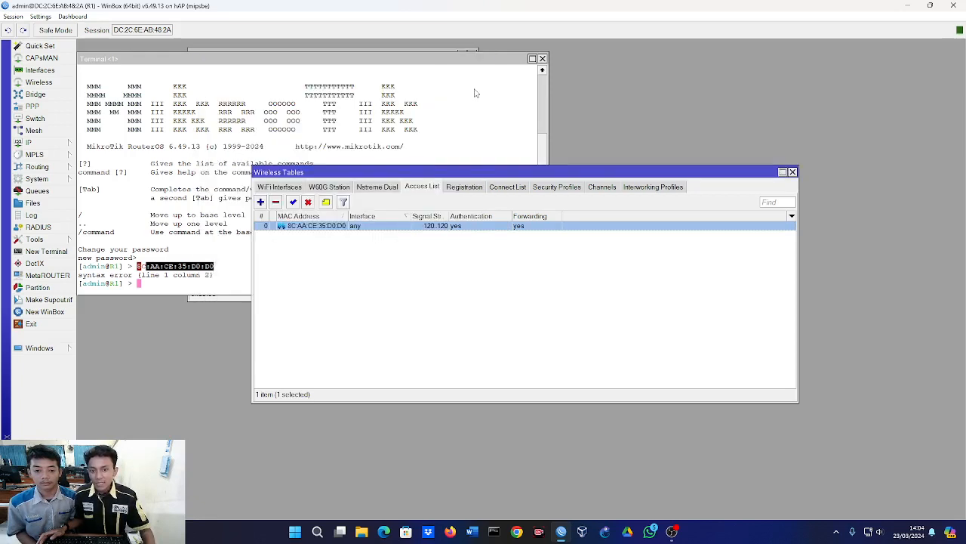
pyautogui.click(451, 263)
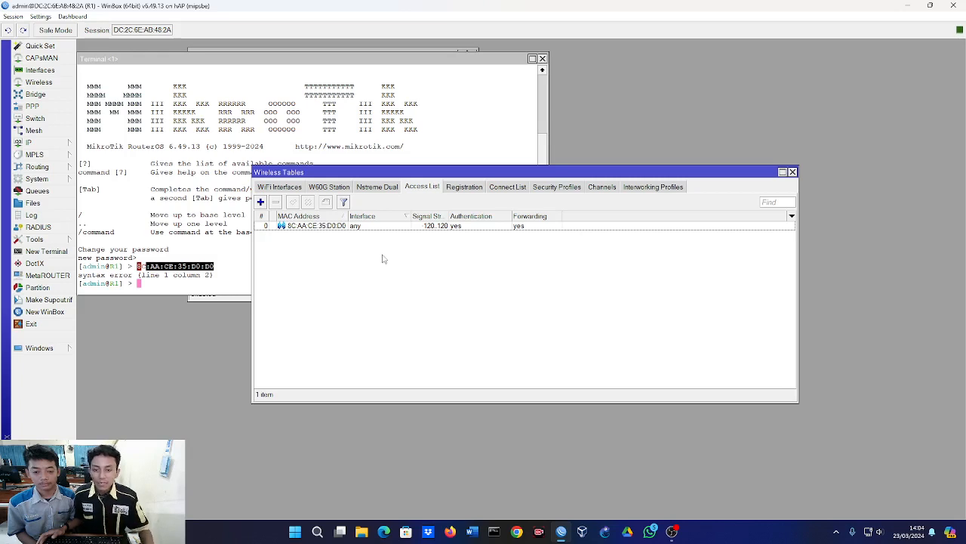
pyautogui.click(314, 226)
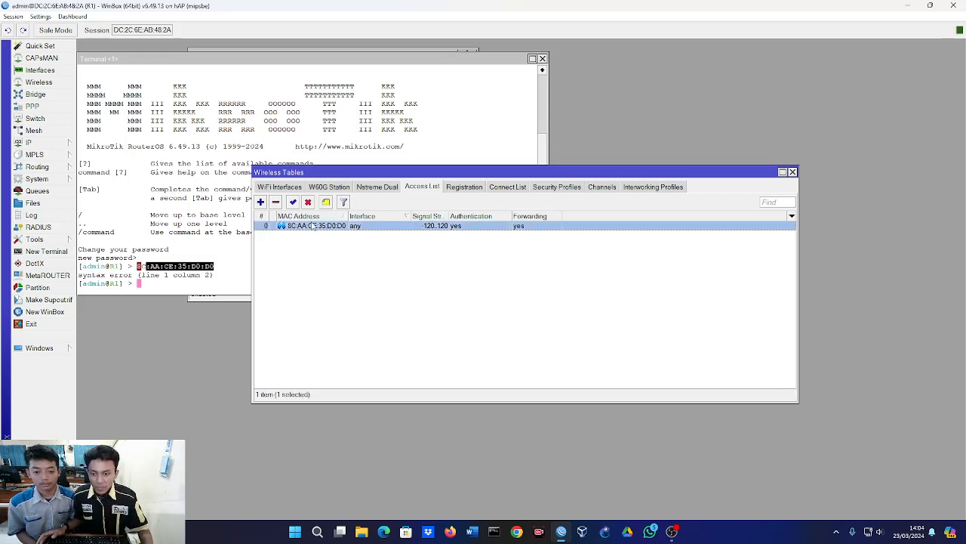
# Review the private pre-shared key of the 8C:AA:CE:35:D0:D0 access rule and compare it with the keys in the security profiles.
pyautogui.doubleClick(314, 226)
pyautogui.scroll(-1, 321, 280)
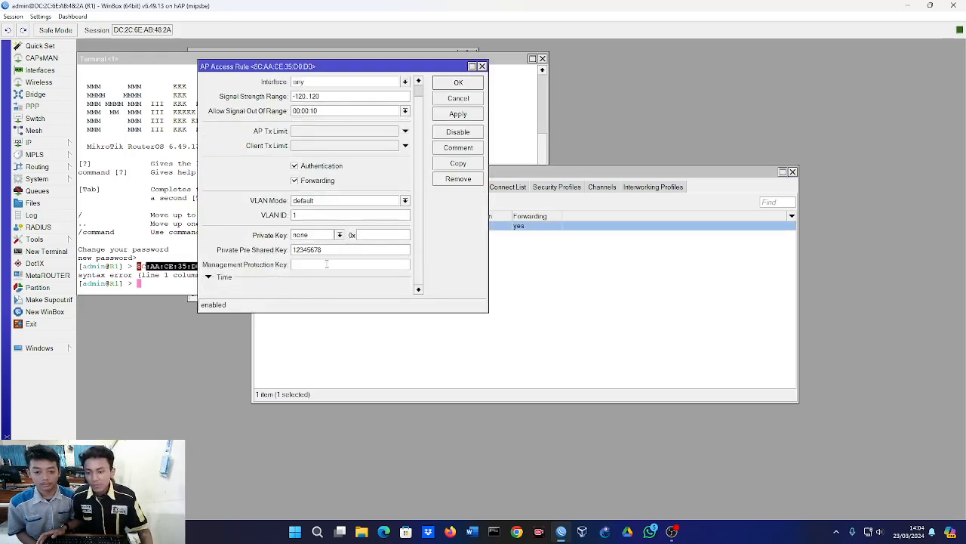
pyautogui.doubleClick(333, 252)
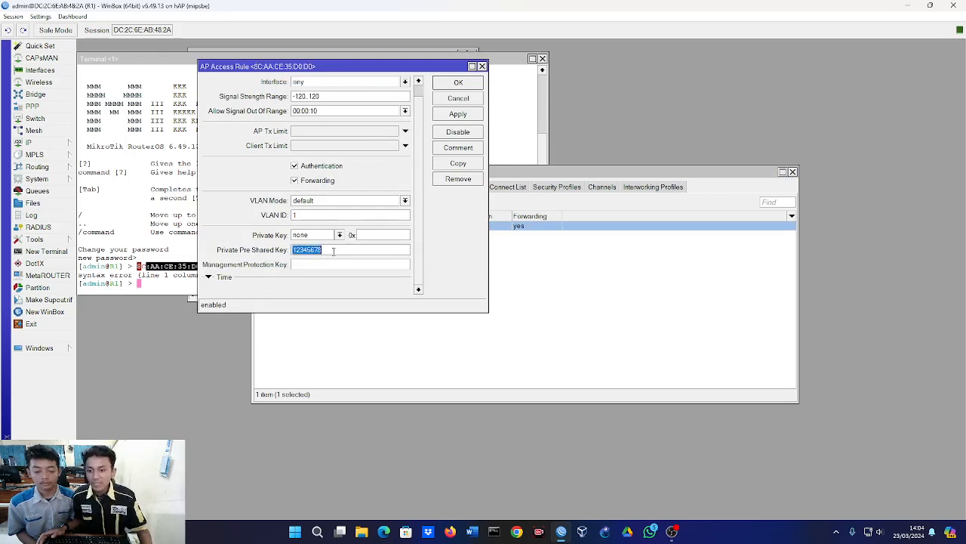
pyautogui.click(502, 294)
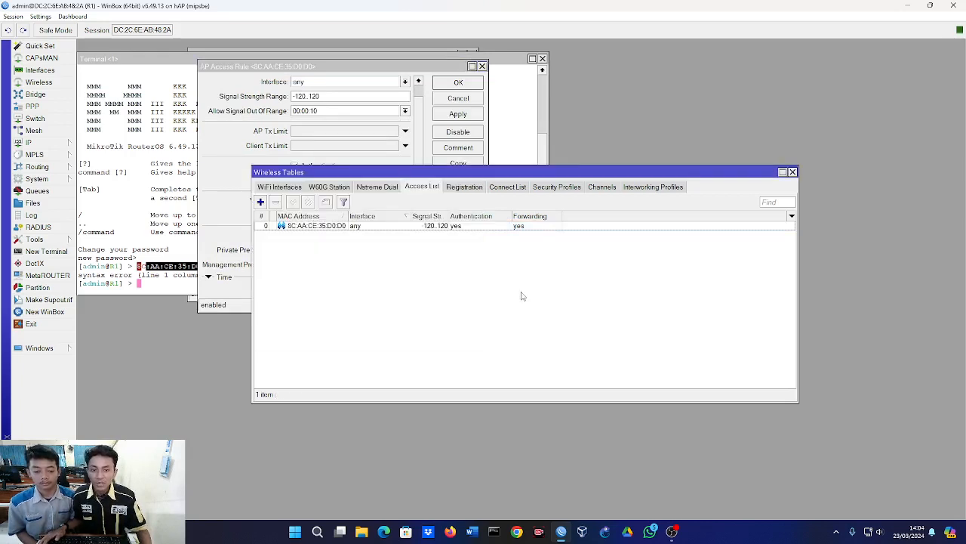
pyautogui.click(545, 189)
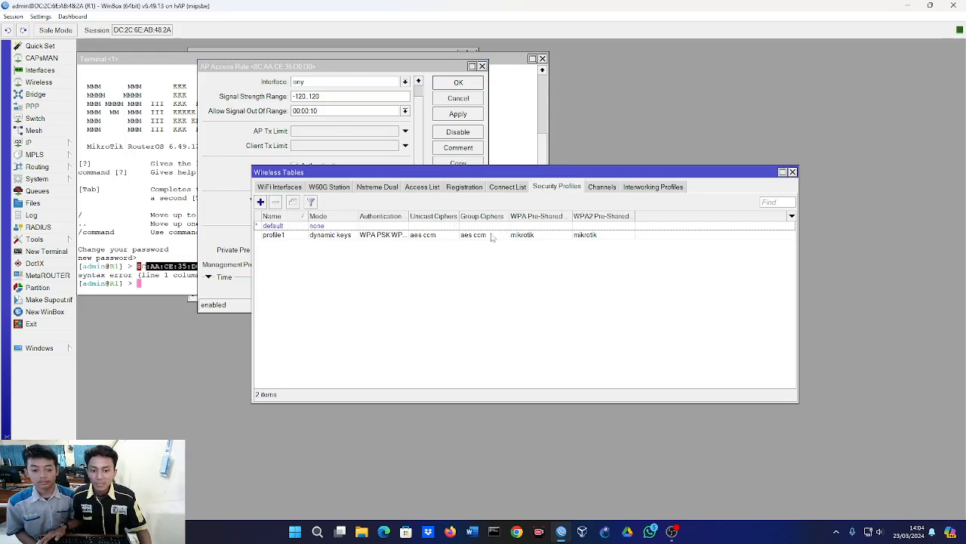
pyautogui.click(339, 189)
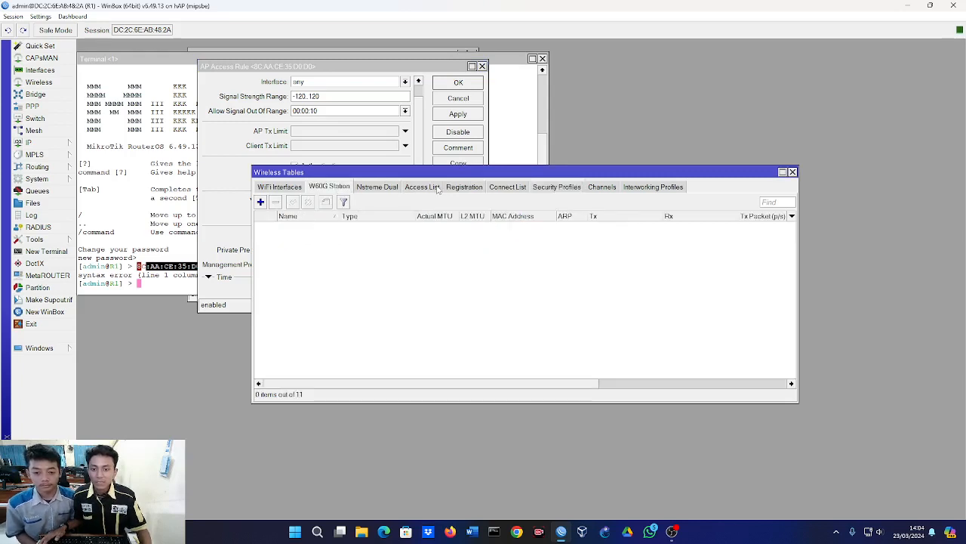
# Add a second AP access rule without a MAC address, enter its private pre-shared key, and save it.
pyautogui.click(427, 187)
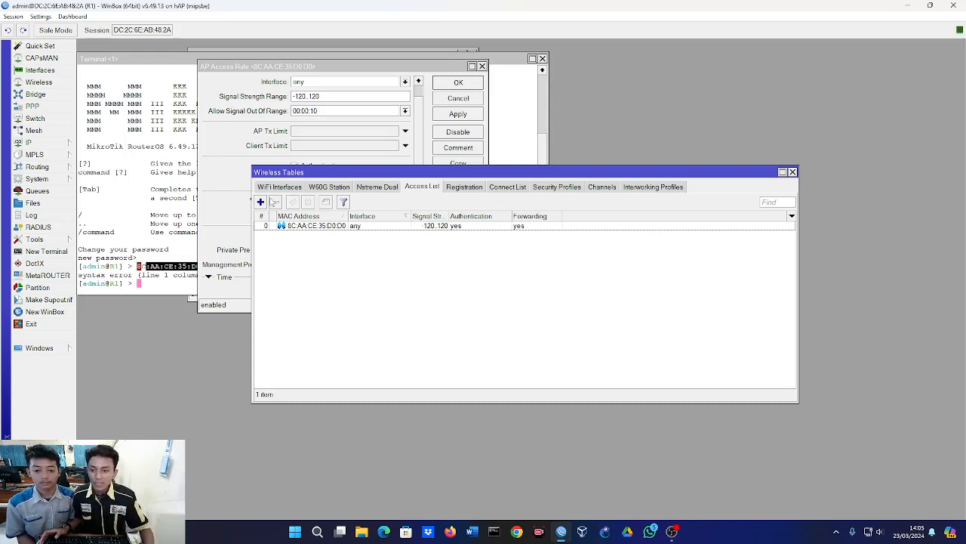
pyautogui.click(262, 202)
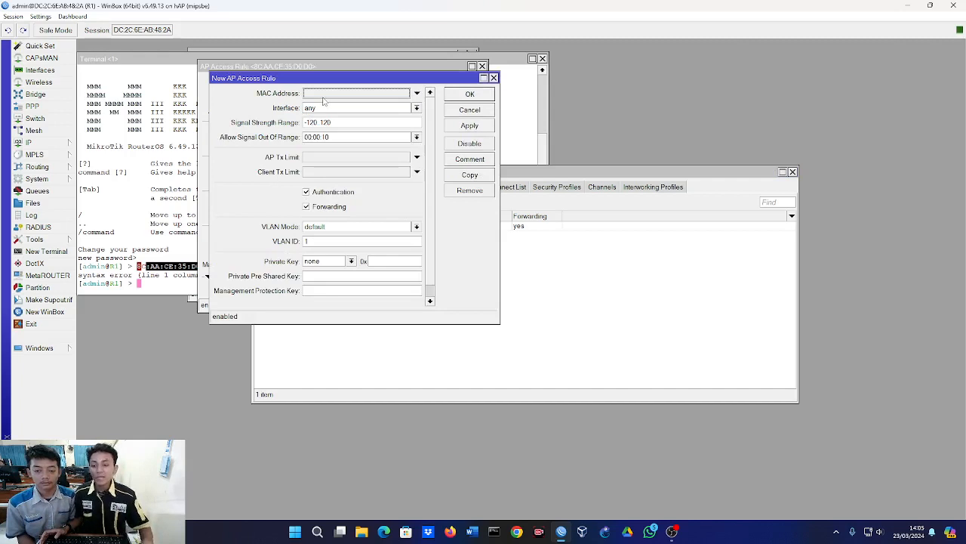
pyautogui.scroll(-1, 324, 106)
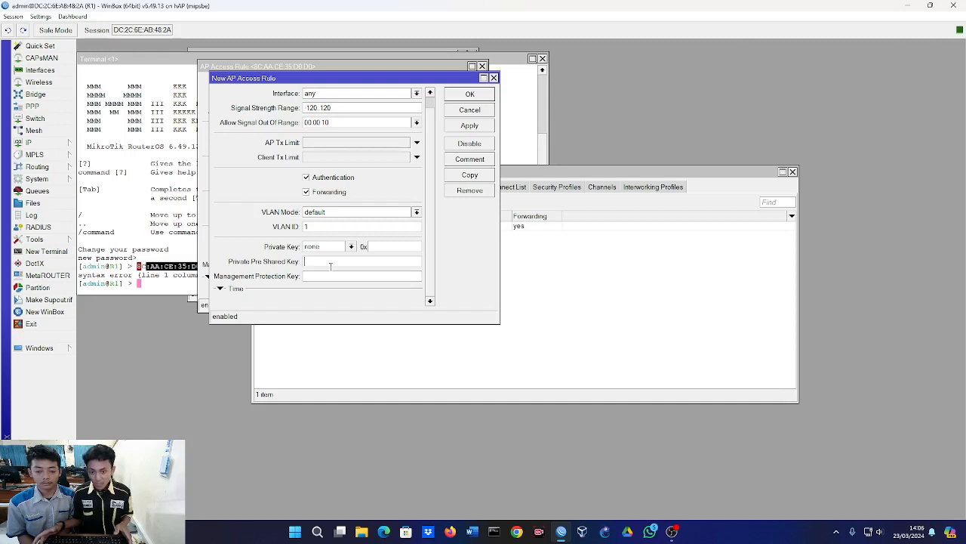
pyautogui.write('kits')
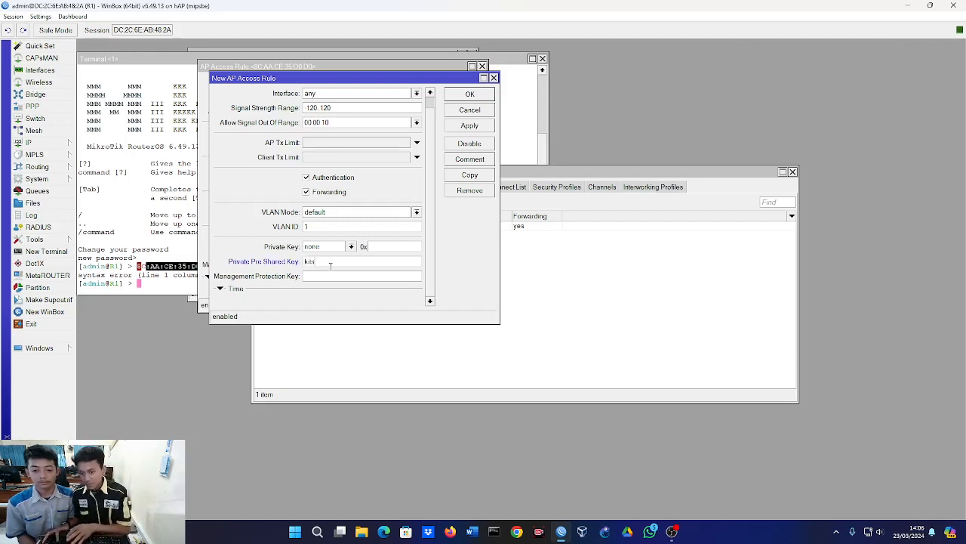
pyautogui.write('hebat')
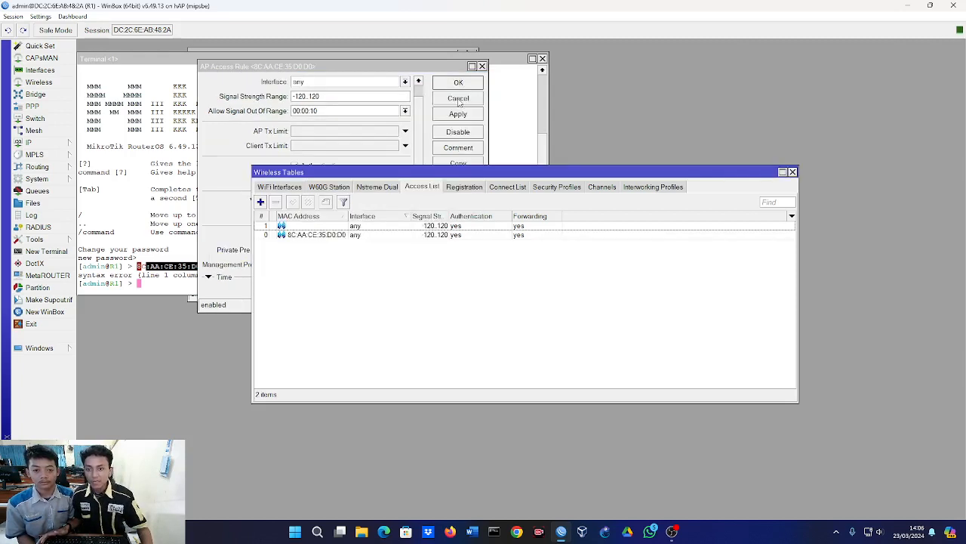
pyautogui.click(462, 98)
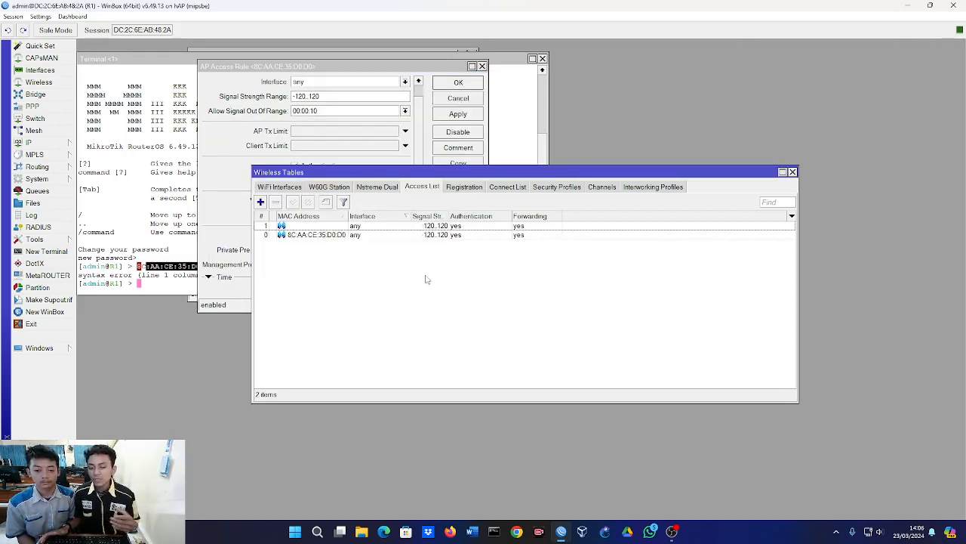
# Open the access rule without a MAC address, review its private pre-shared key, and close it.
pyautogui.click(358, 226)
pyautogui.click(355, 283)
pyautogui.doubleClick(326, 227)
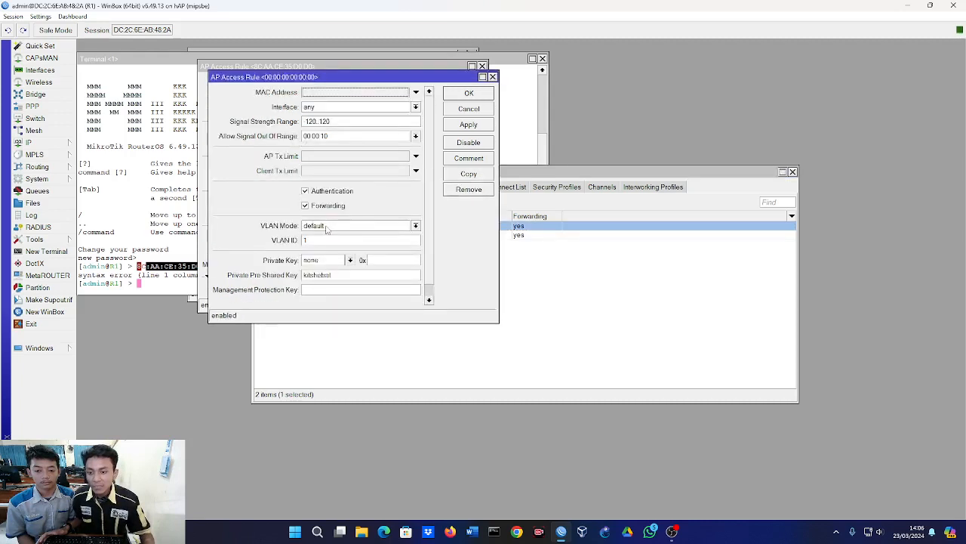
pyautogui.scroll(-1, 342, 155)
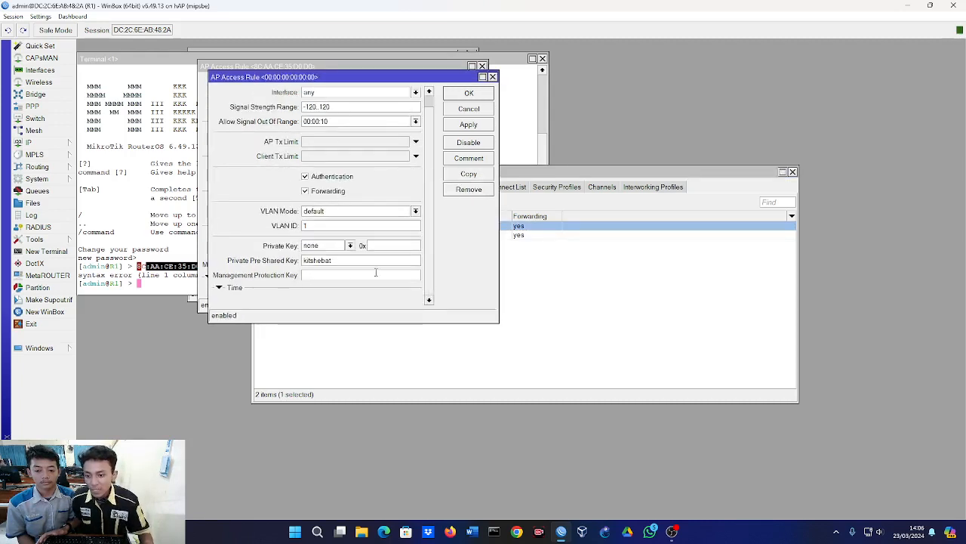
pyautogui.click(469, 93)
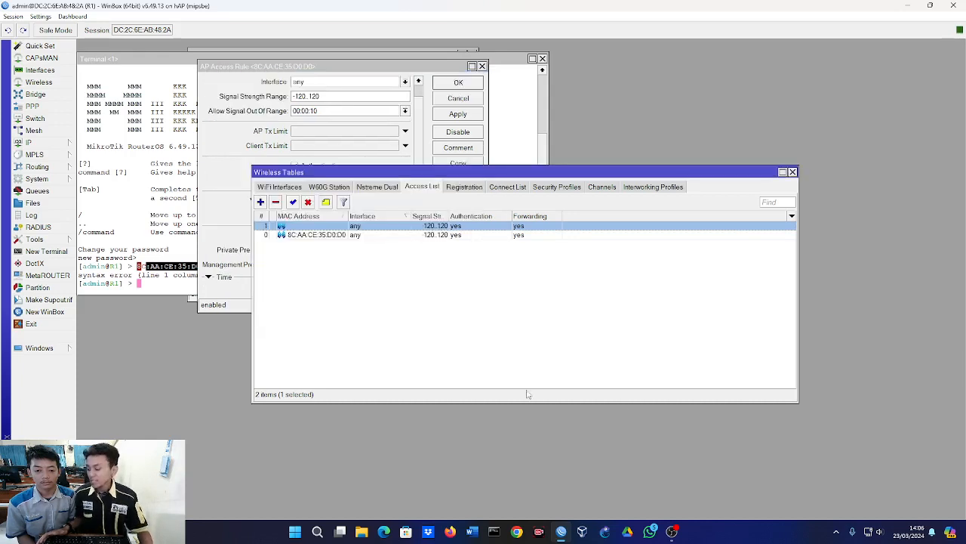
# Inspect the connection details of the AP1 entry on wlan1 in the wireless registration table and close them.
pyautogui.click(465, 187)
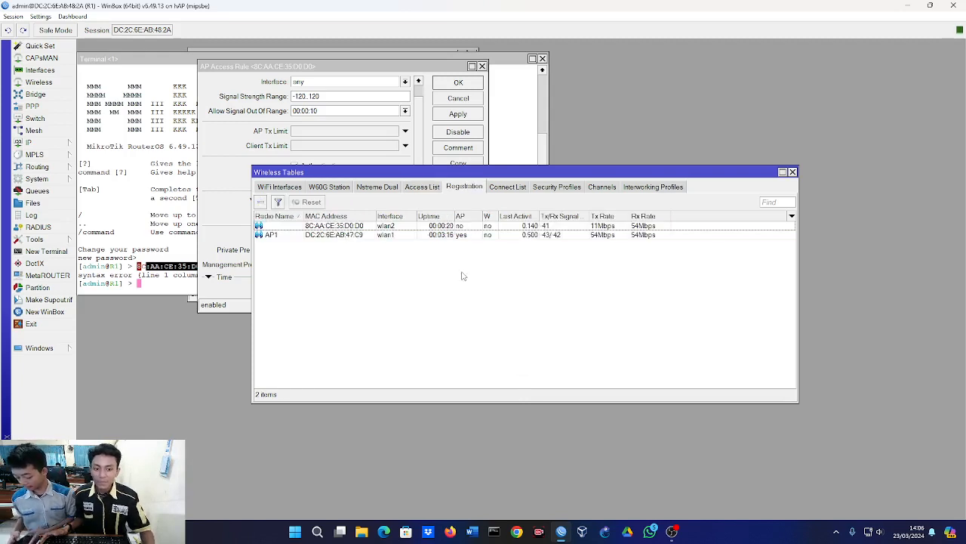
pyautogui.doubleClick(386, 238)
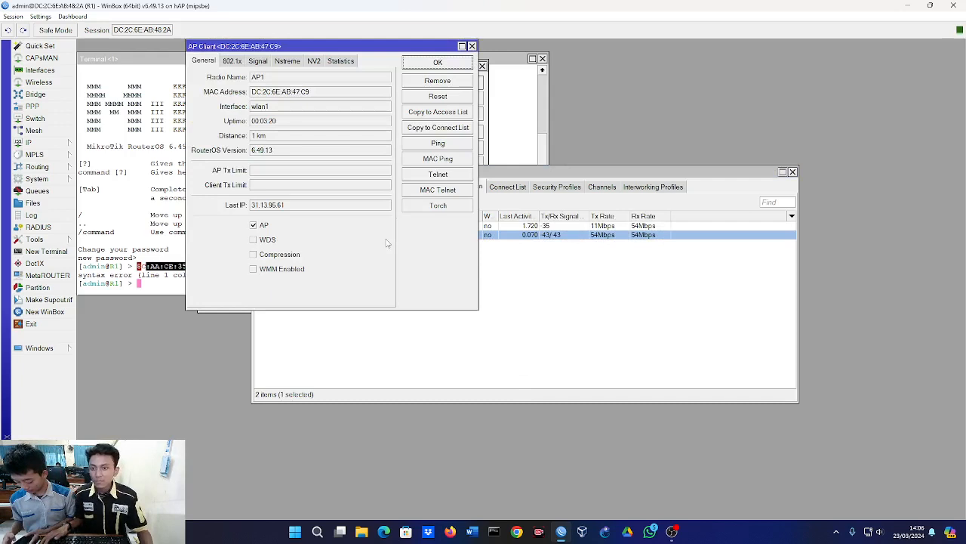
pyautogui.press('Escape')
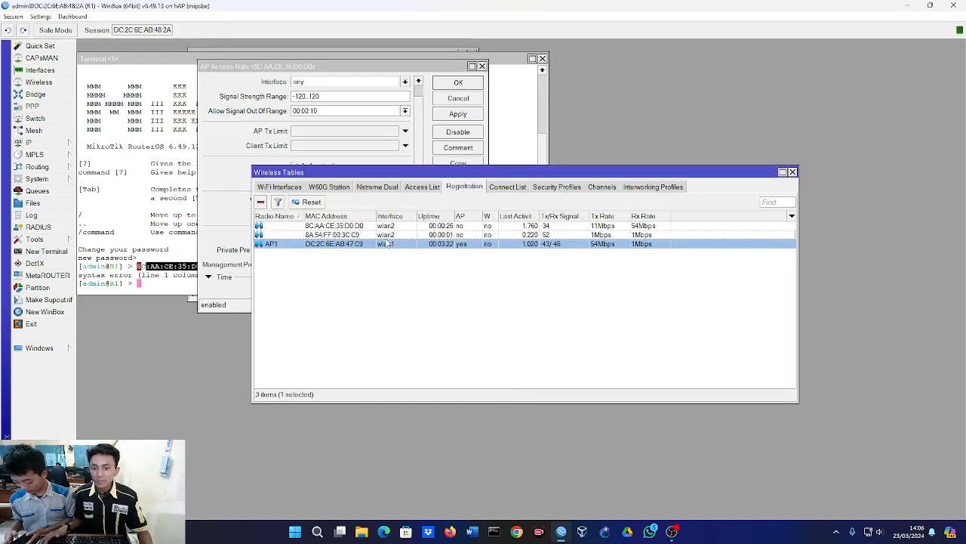
pyautogui.click(389, 269)
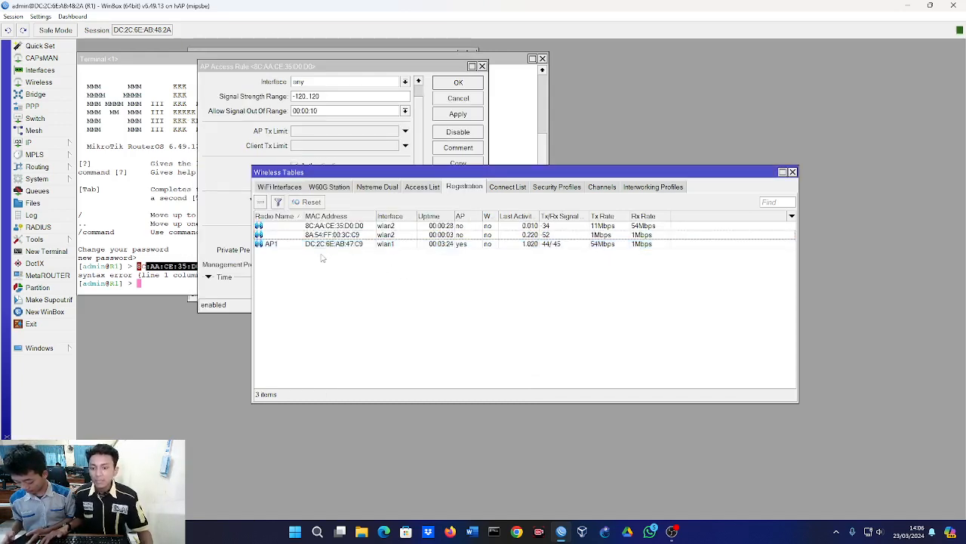
# Remove client 8A:54:FF:00:3C:C9 on wlan2 from the registration table and close the open wireless windows.
pyautogui.click(340, 235)
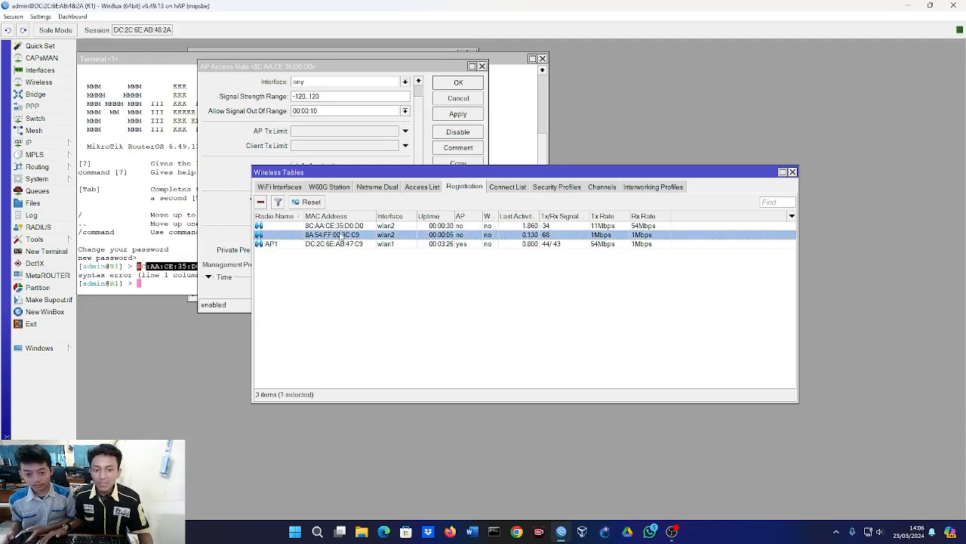
pyautogui.press('Delete')
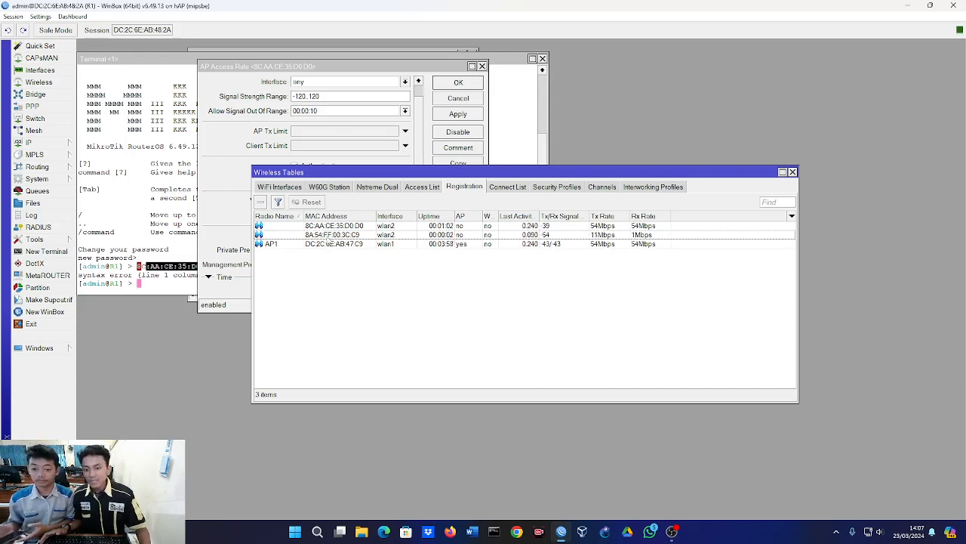
pyautogui.click(329, 235)
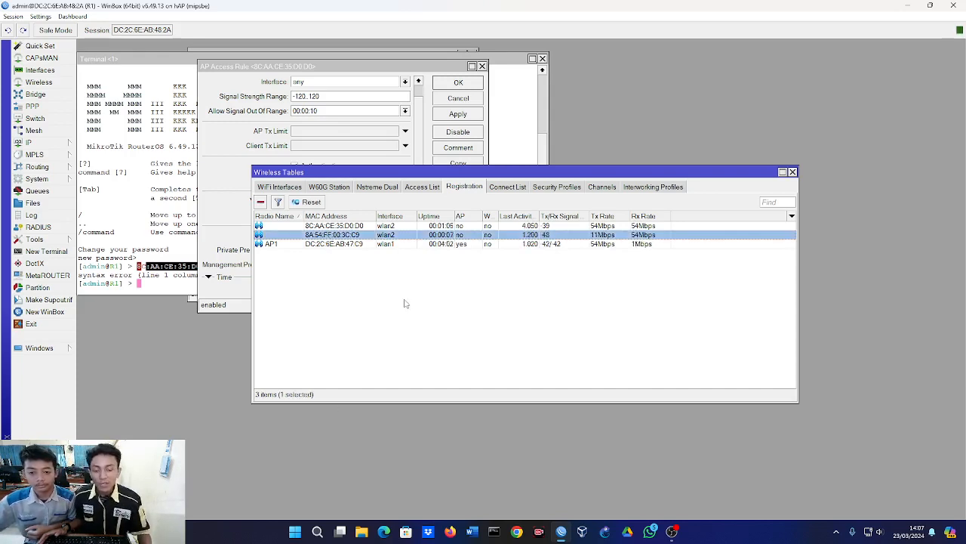
pyautogui.press('Escape')
pyautogui.press('Escape')
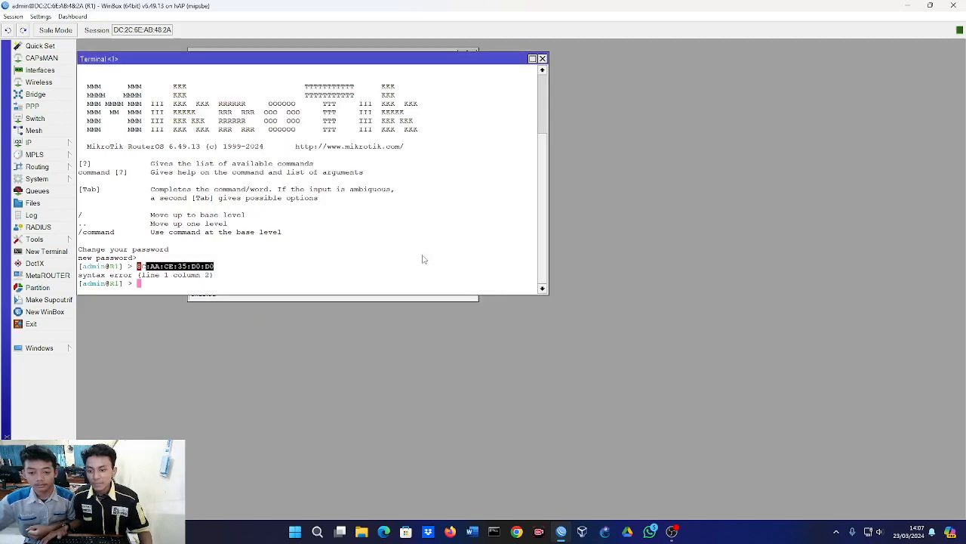
# Reopen the wireless access list and check the private pre-shared key of the rule without a MAC address.
pyautogui.click(38, 81)
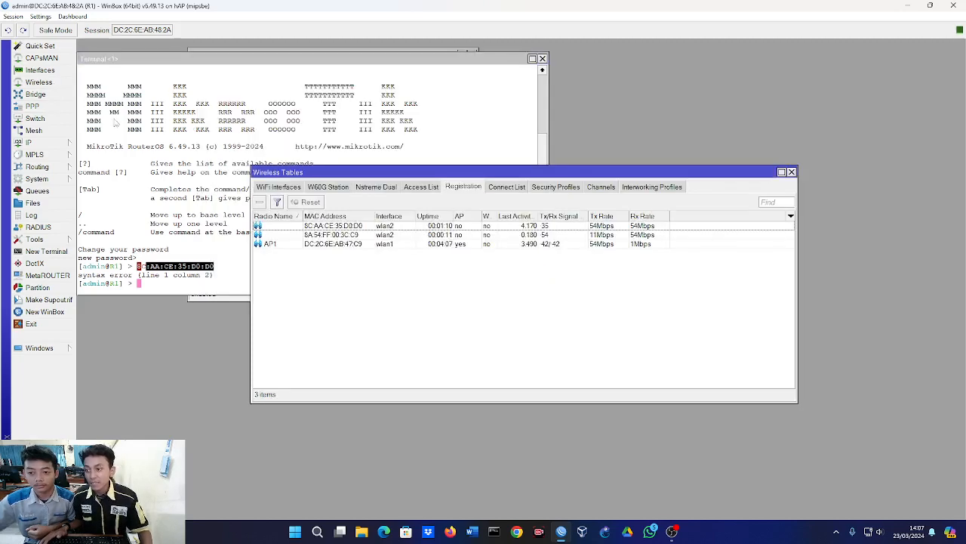
pyautogui.click(431, 190)
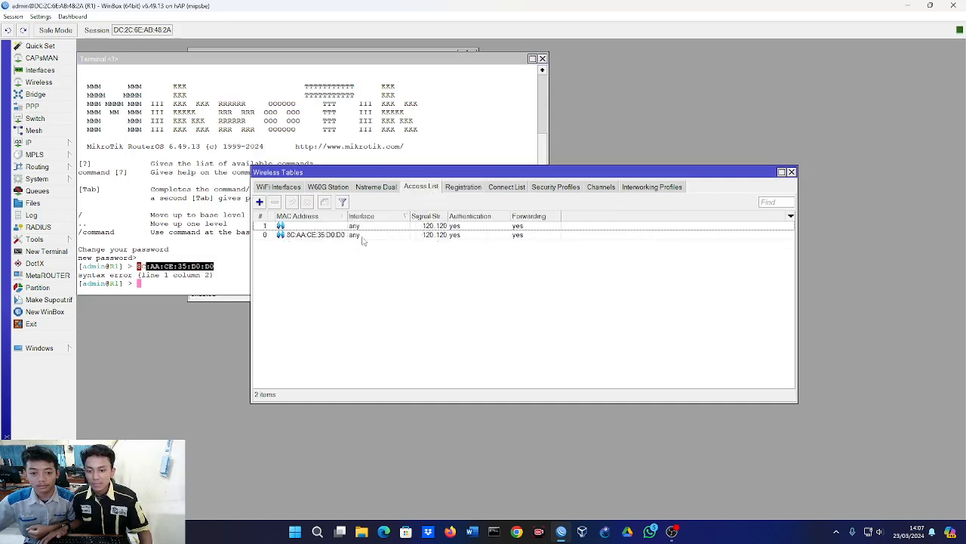
pyautogui.doubleClick(361, 226)
pyautogui.scroll(-1, 320, 225)
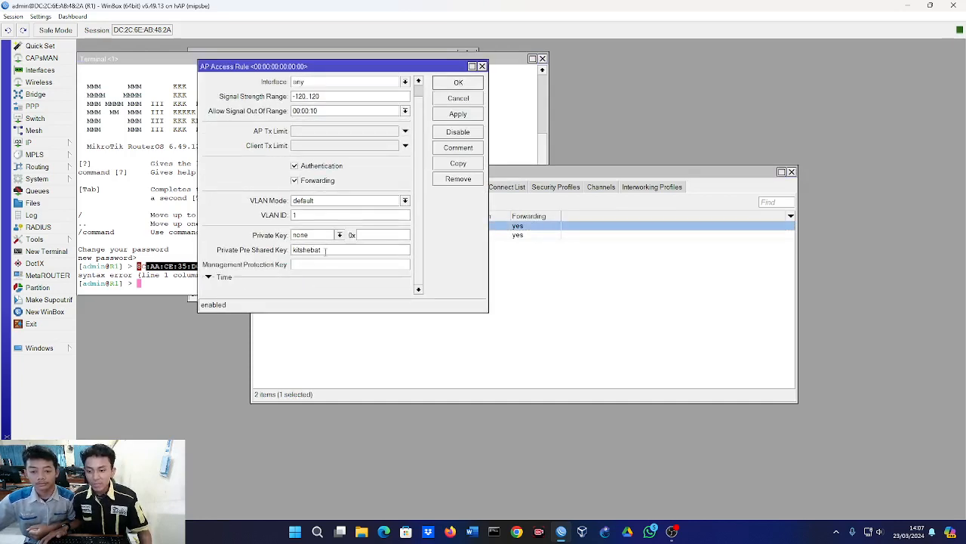
pyautogui.press('Return')
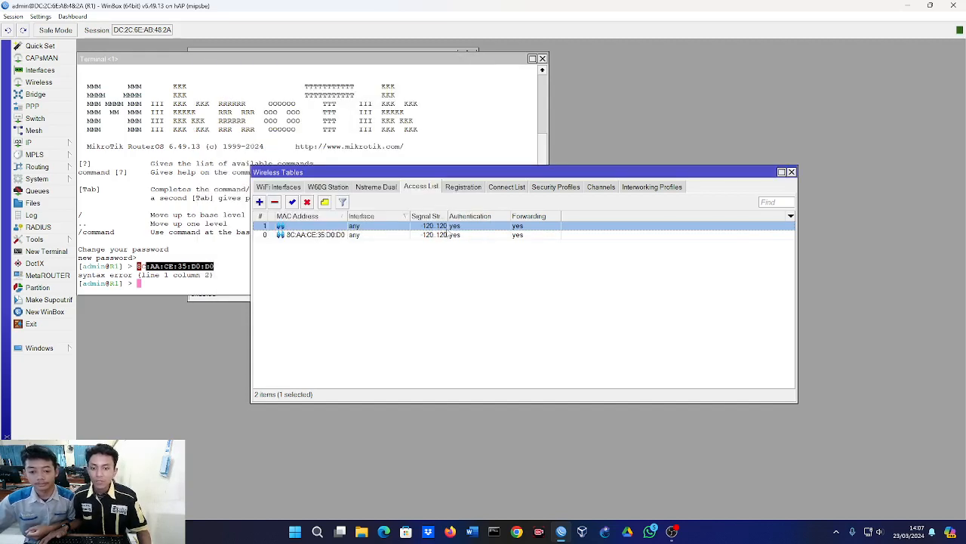
# Check the registration entry of client 8A:54:FF:00:3C:C9 on wlan2 and close the wireless tables.
pyautogui.click(504, 187)
pyautogui.click(462, 187)
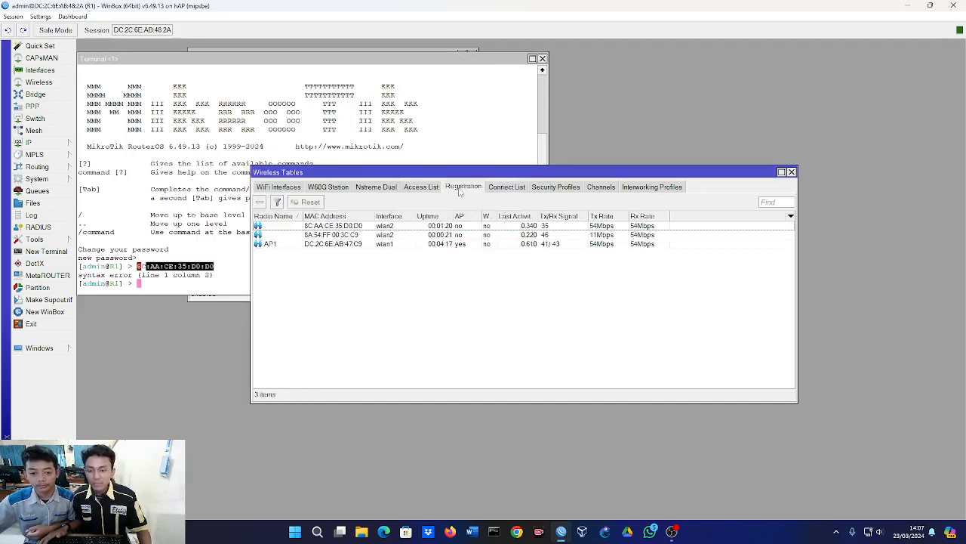
pyautogui.click(335, 236)
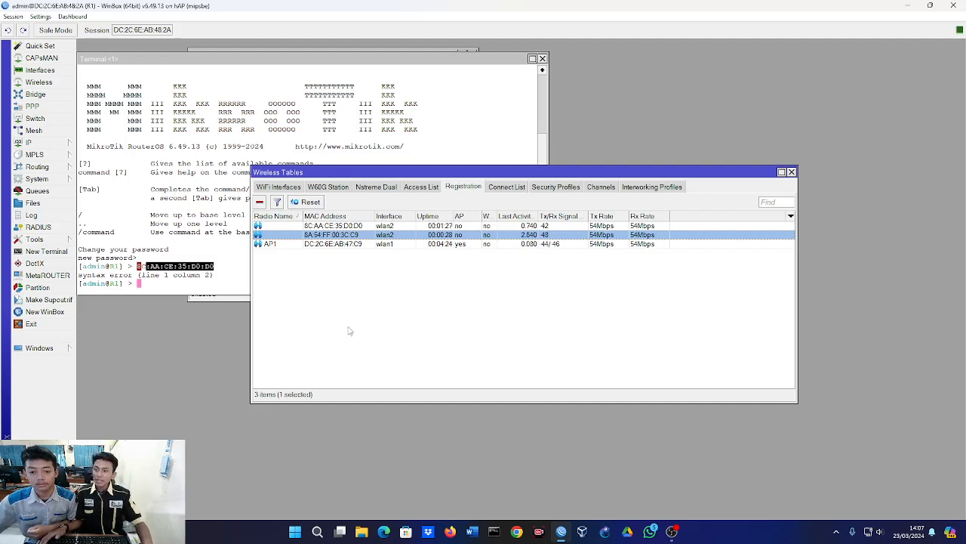
pyautogui.press('Escape')
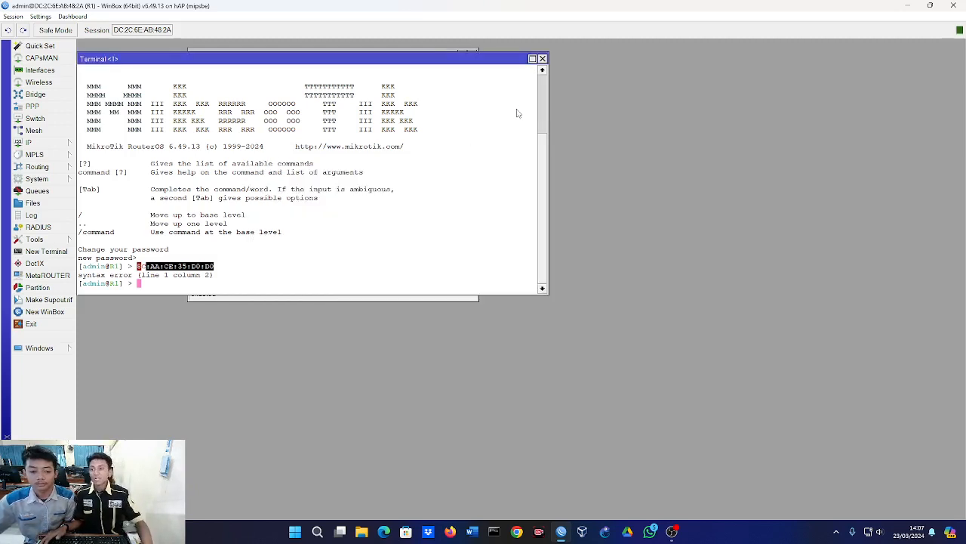
# Start a new CAPs access rule in the CAPsMAN access list.
pyautogui.click(50, 58)
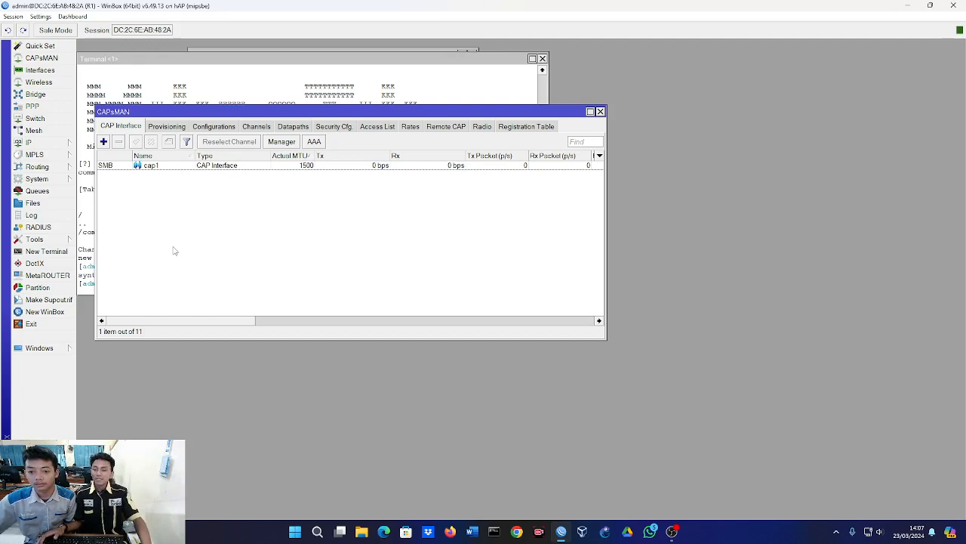
pyautogui.click(377, 129)
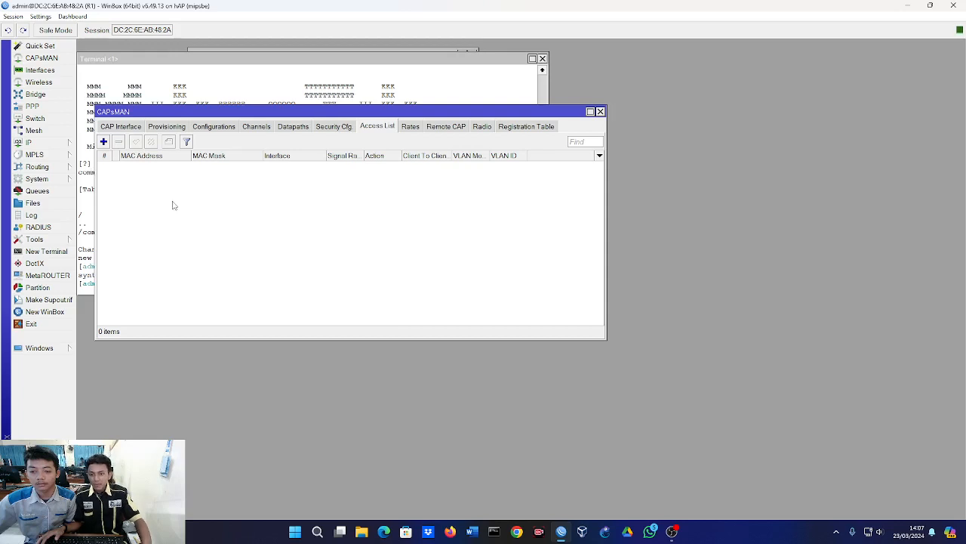
pyautogui.click(103, 142)
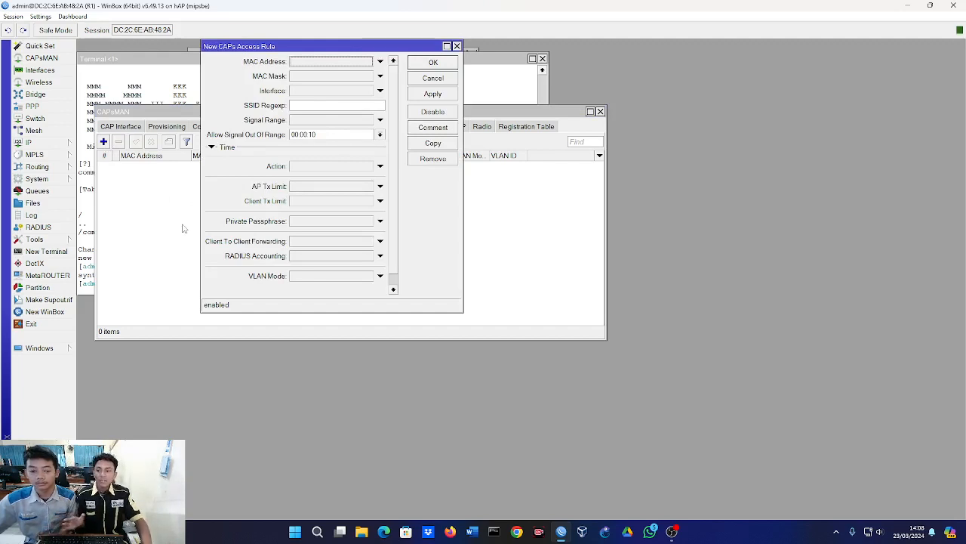
# Open the router's IP address list and select the 172.16.10.1/24 address assigned to vlan10.
pyautogui.click(64, 145)
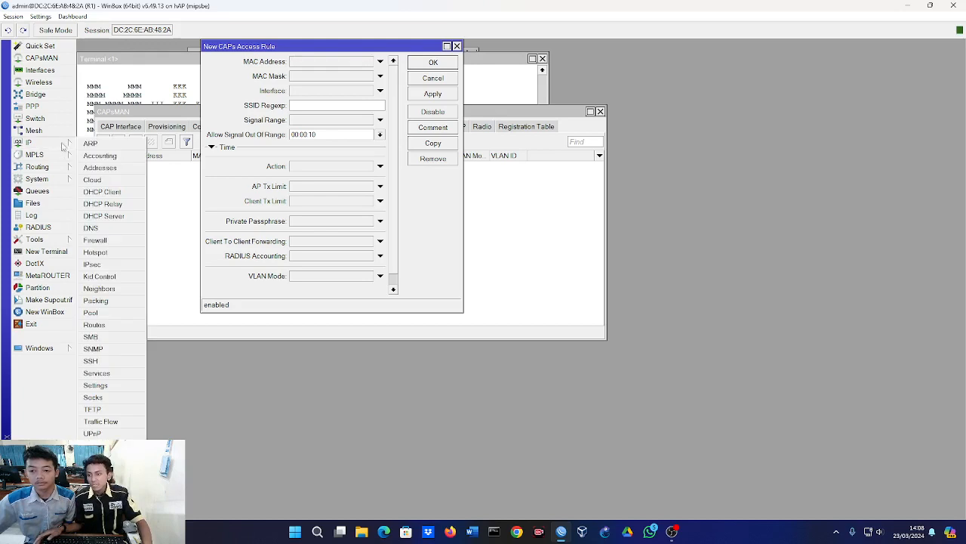
pyautogui.click(99, 167)
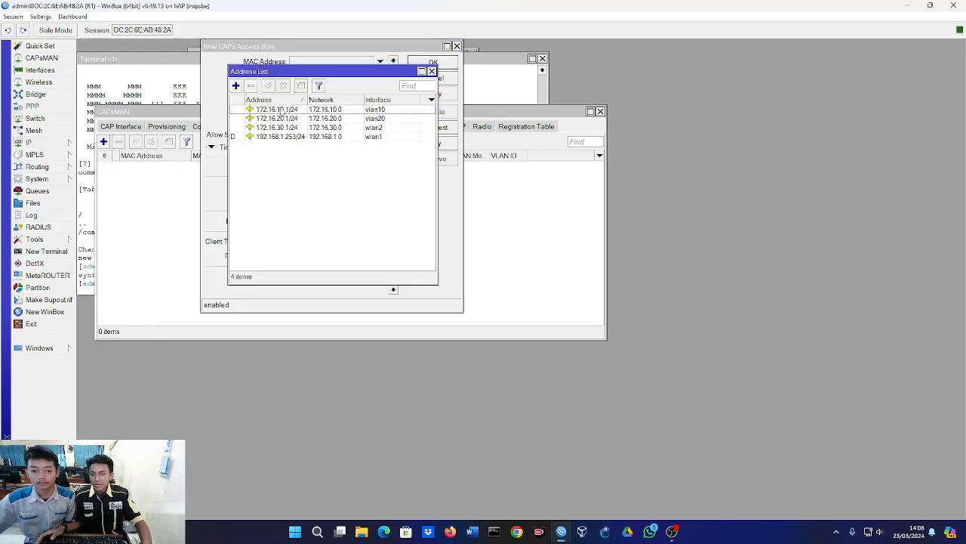
pyautogui.click(281, 111)
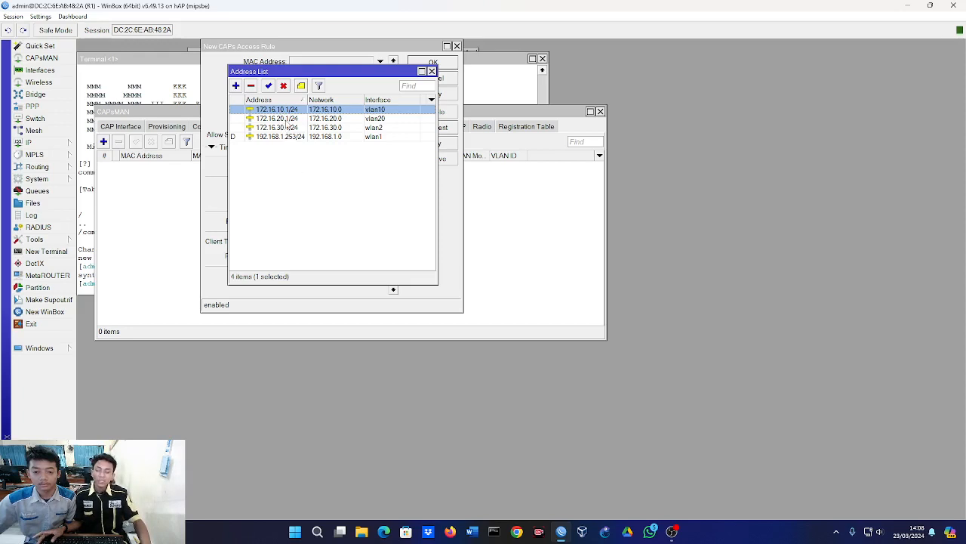
# Check the 172.16.20.1/24 address assigned to vlan20, and close the address list and the empty access rule.
pyautogui.click(285, 120)
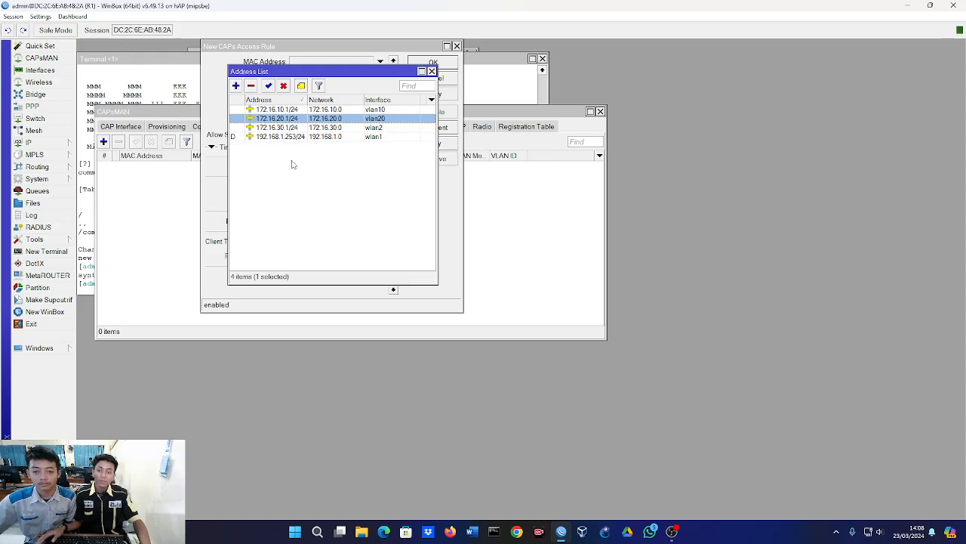
pyautogui.press('Escape')
pyautogui.press('Escape')
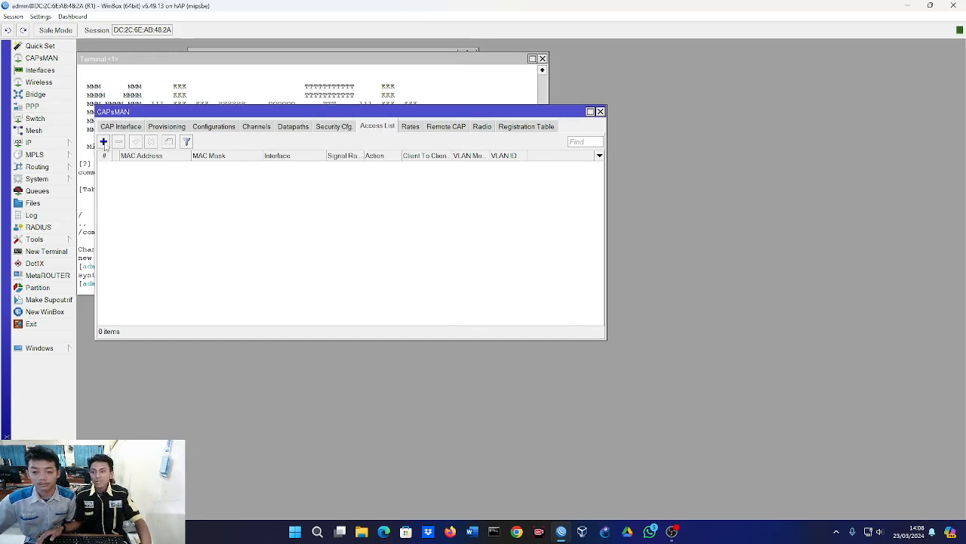
# Look through the options of a new CAPs access rule and check the CAPsMAN registration table for clients.
pyautogui.click(104, 143)
pyautogui.scroll(-1, 316, 121)
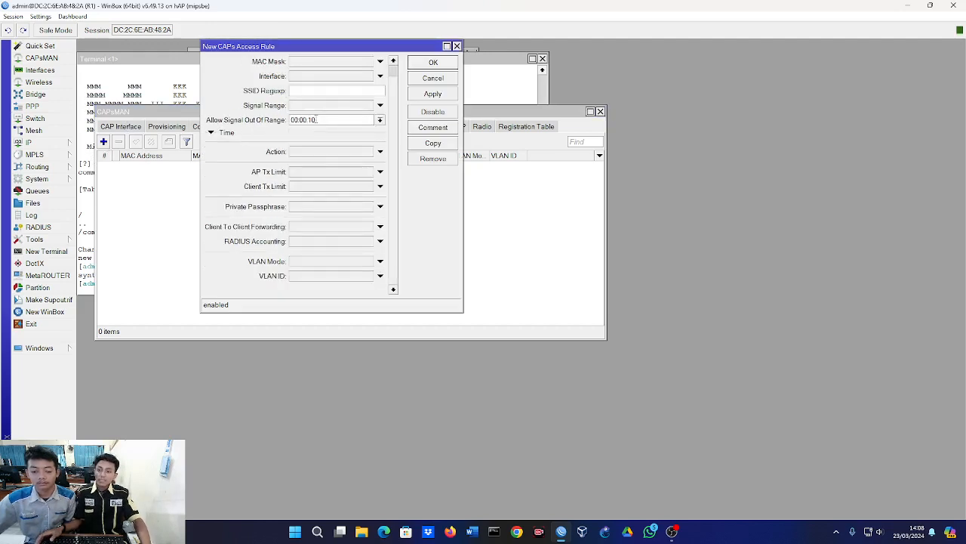
pyautogui.scroll(1, 317, 121)
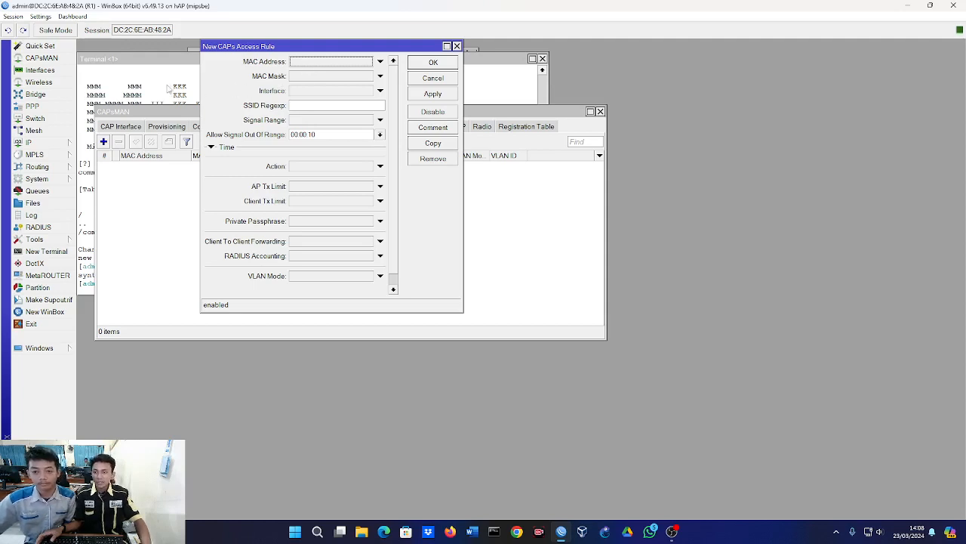
pyautogui.click(169, 89)
pyautogui.click(557, 271)
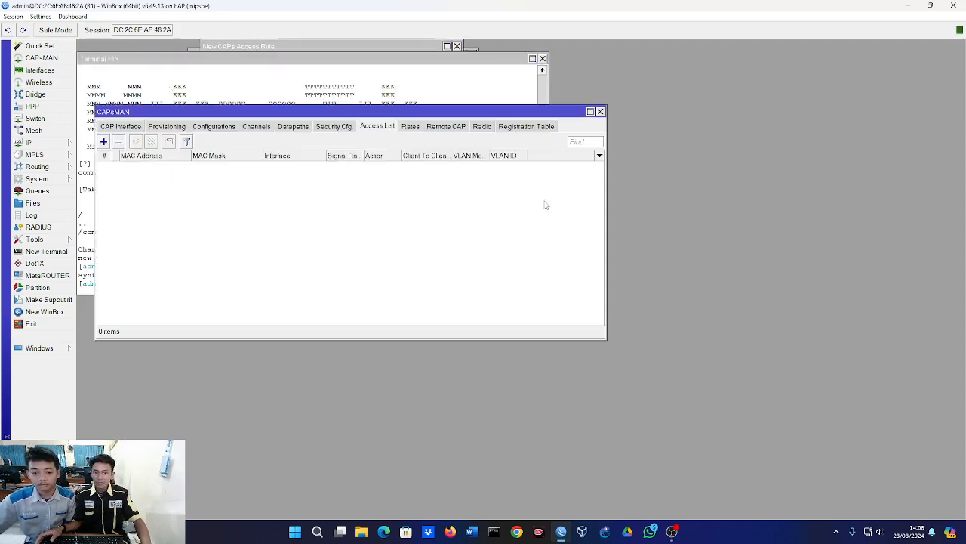
pyautogui.click(526, 130)
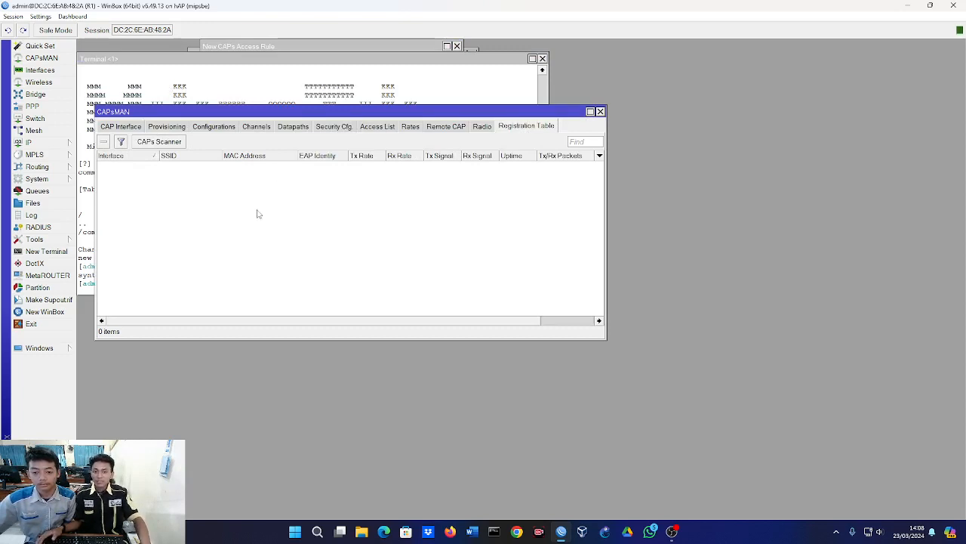
# Copy the client MAC address 8C:AA:CE:35:D0:D0 from the terminal output.
pyautogui.click(255, 91)
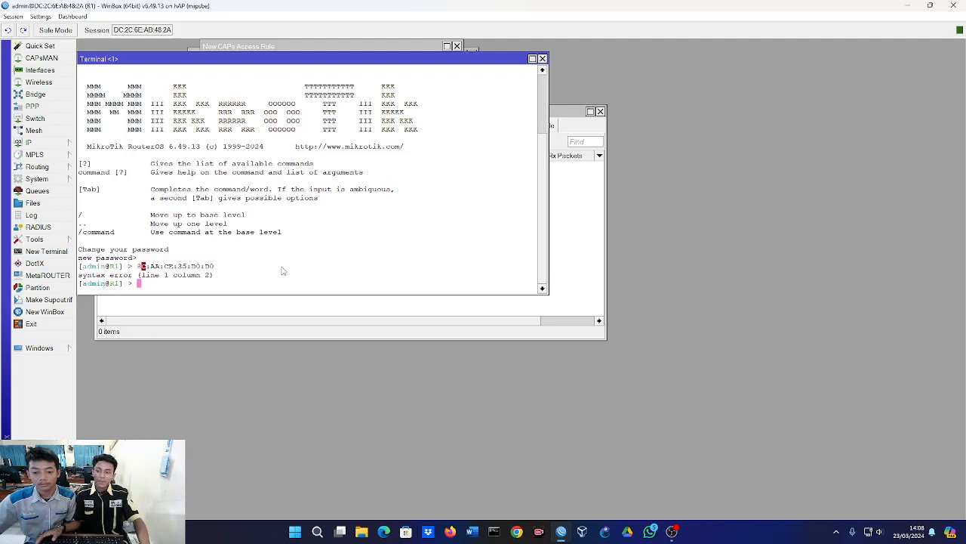
pyautogui.moveTo(141, 267); pyautogui.dragTo(212, 273)
pyautogui.click(207, 270)
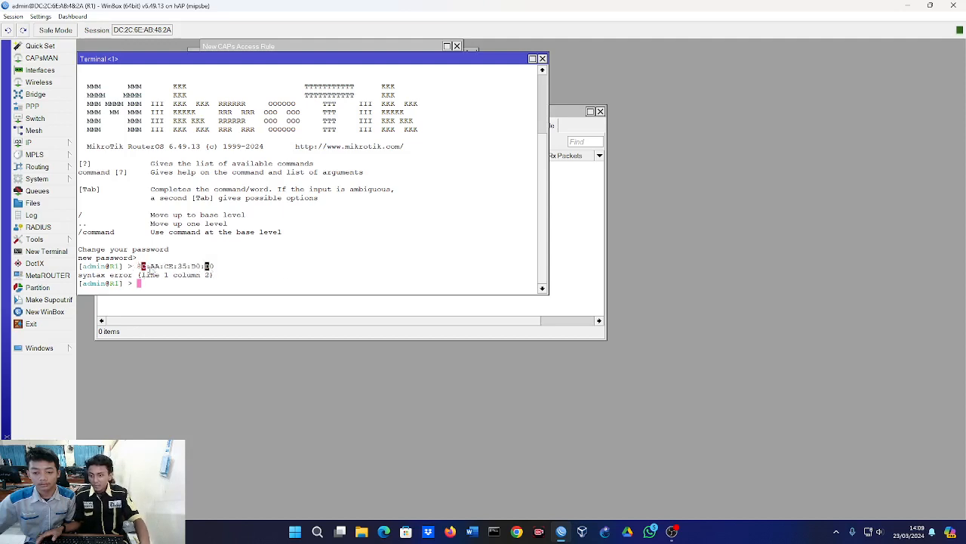
pyautogui.doubleClick(142, 268)
pyautogui.rightClick(173, 270)
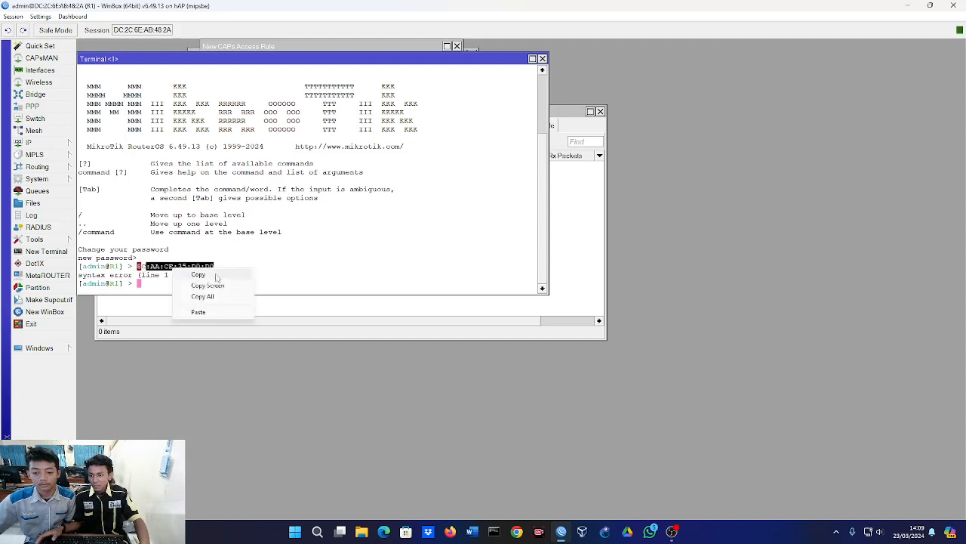
pyautogui.click(195, 274)
# Start a new rule in the CAPsMAN access list with the copied MAC address 8C:AA:CE:35:D0:D0.
pyautogui.click(571, 270)
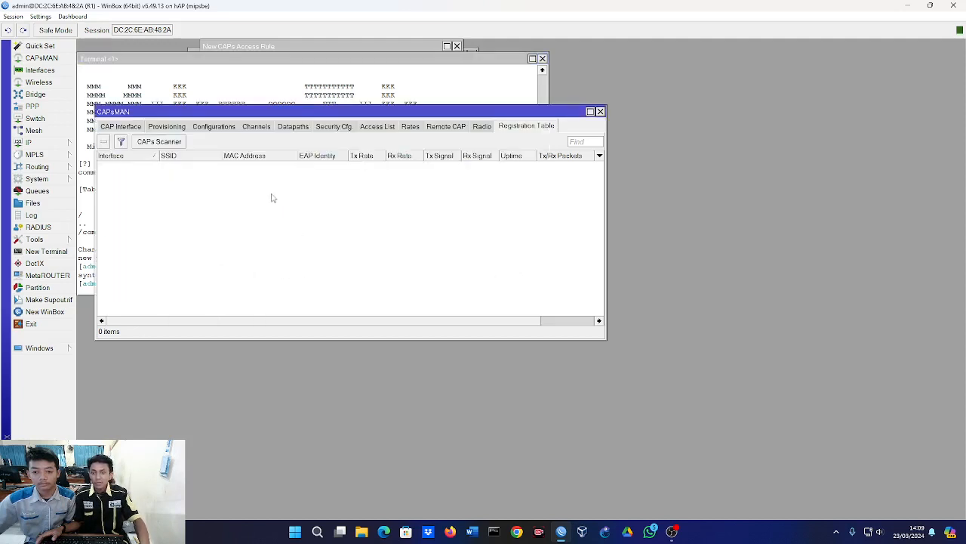
pyautogui.click(382, 129)
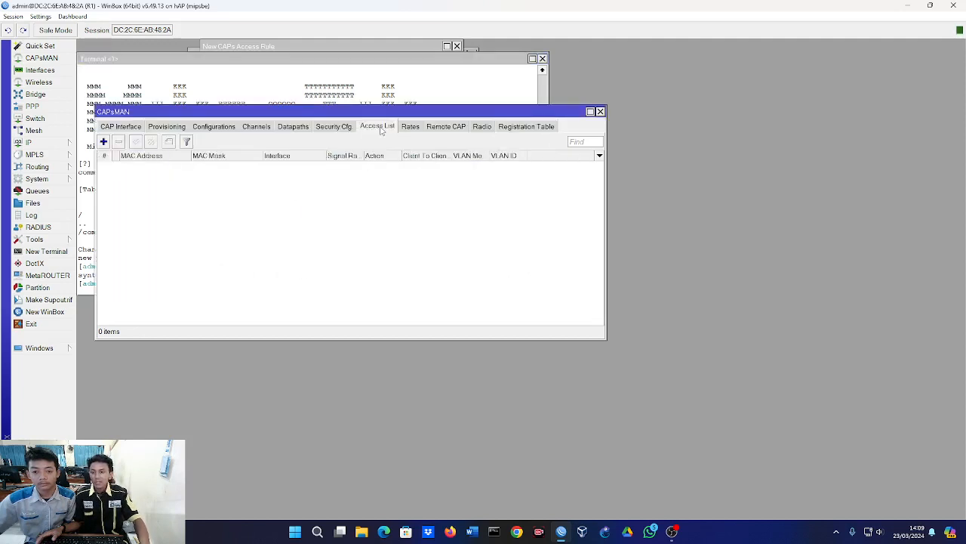
pyautogui.click(103, 141)
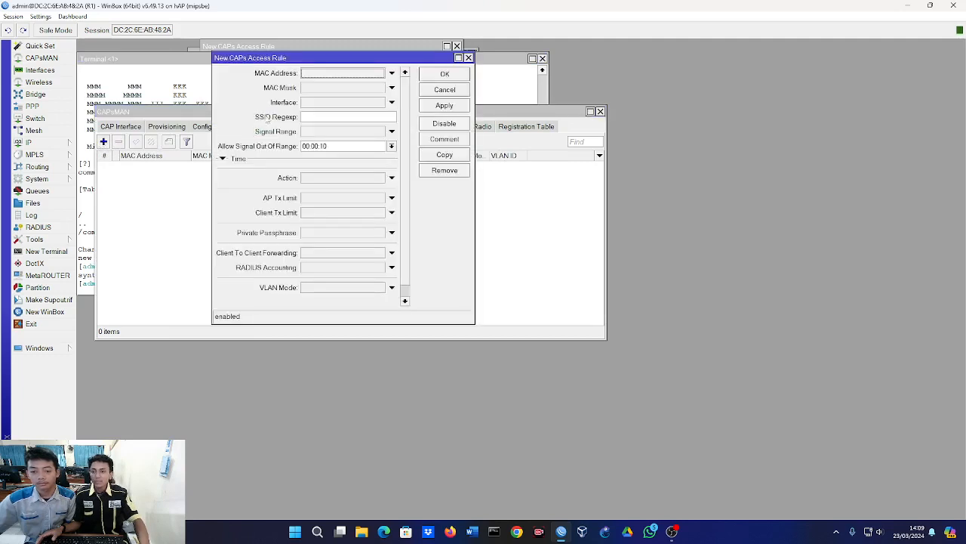
pyautogui.click(336, 73)
pyautogui.rightClick(365, 78)
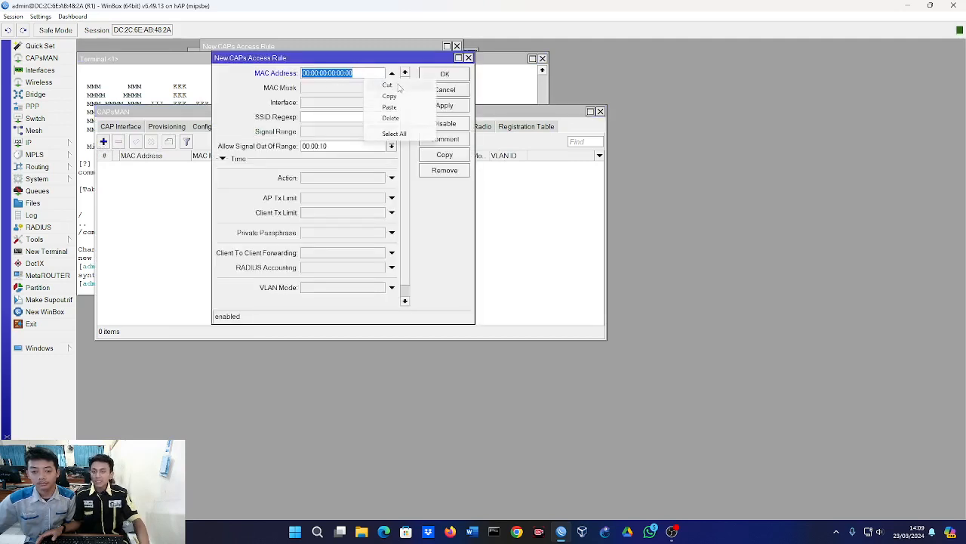
pyautogui.click(401, 108)
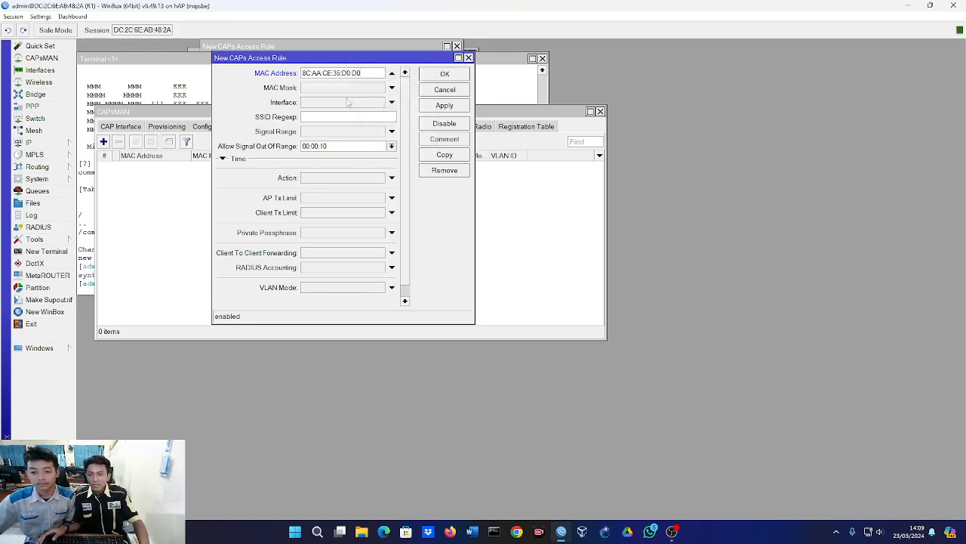
# Set the rule's action to accept, VLAN mode to use tag and VLAN ID to 10, and save it.
pyautogui.click(336, 182)
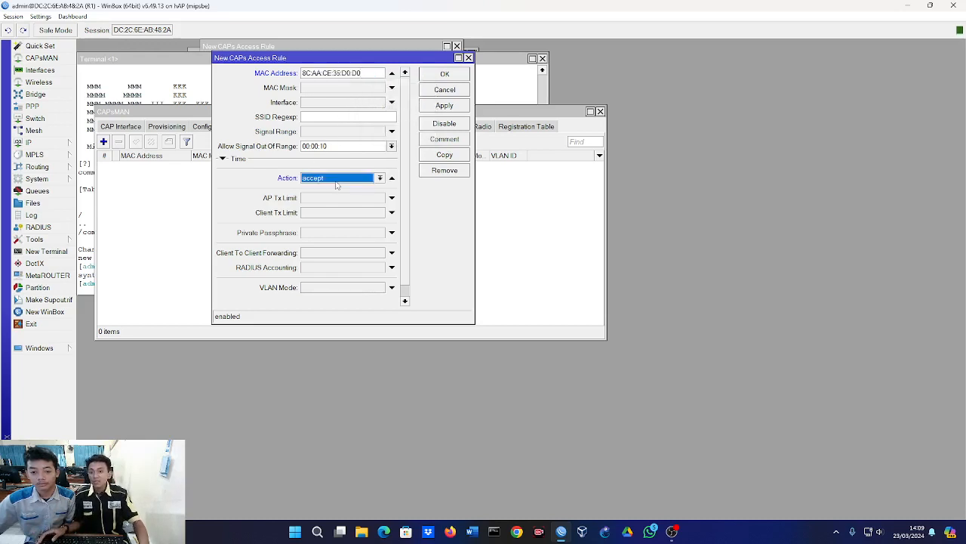
pyautogui.click(337, 181)
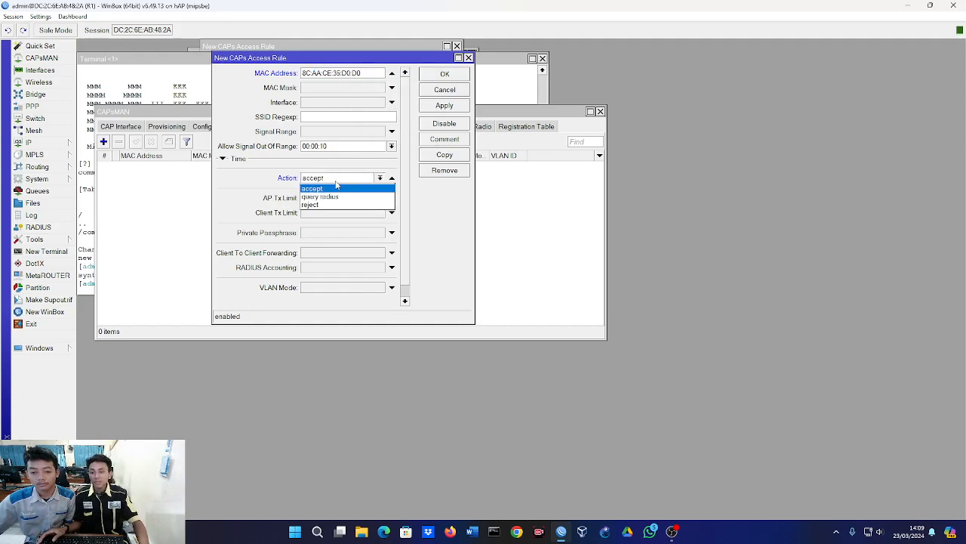
pyautogui.click(338, 187)
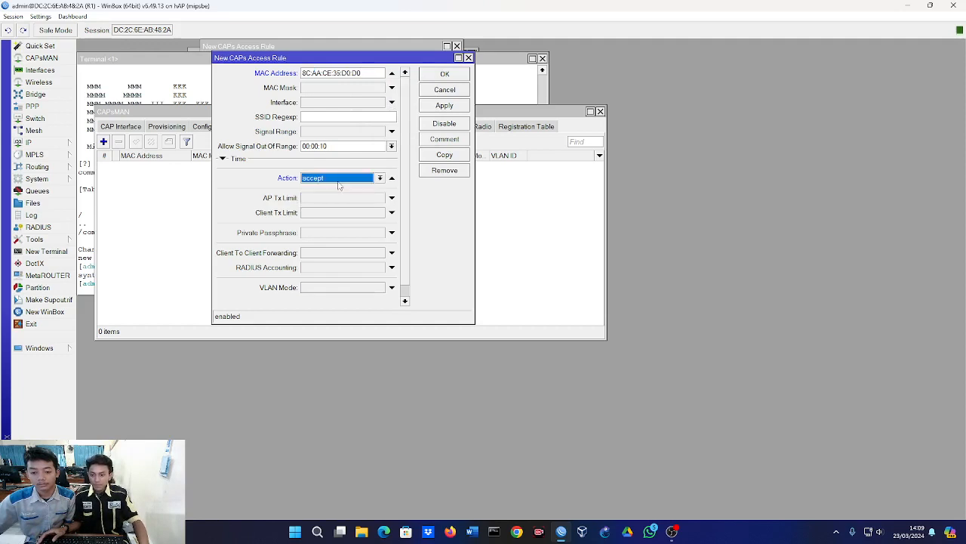
pyautogui.scroll(-1, 338, 187)
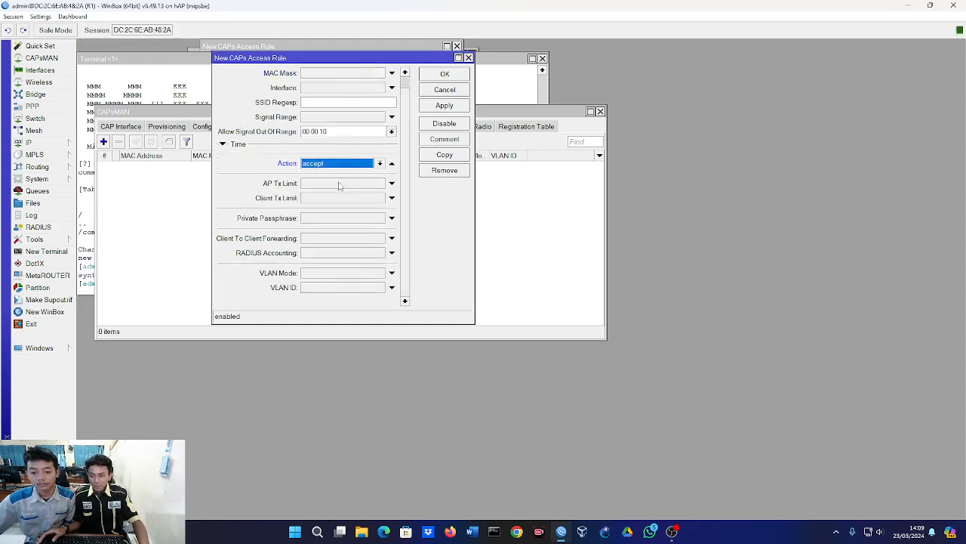
pyautogui.click(340, 273)
pyautogui.click(340, 273)
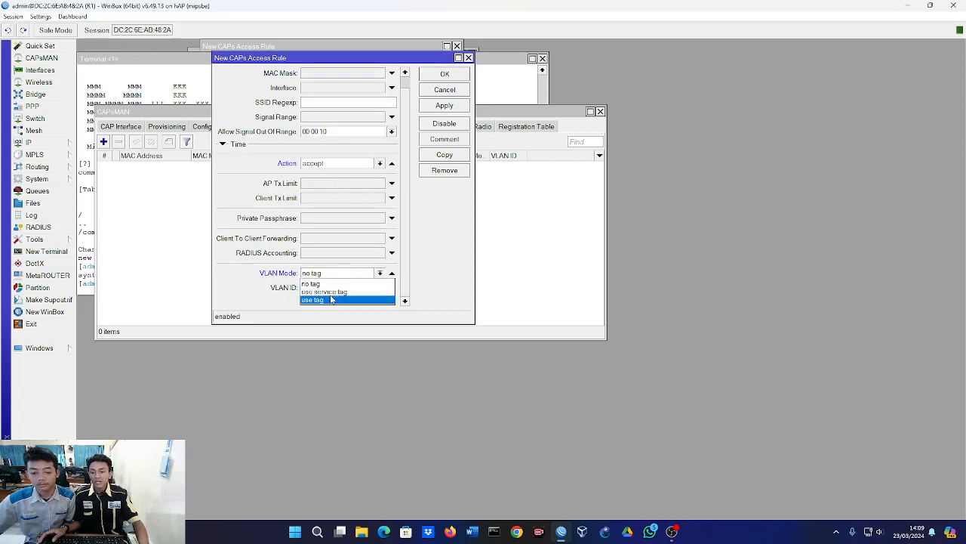
pyautogui.click(335, 296)
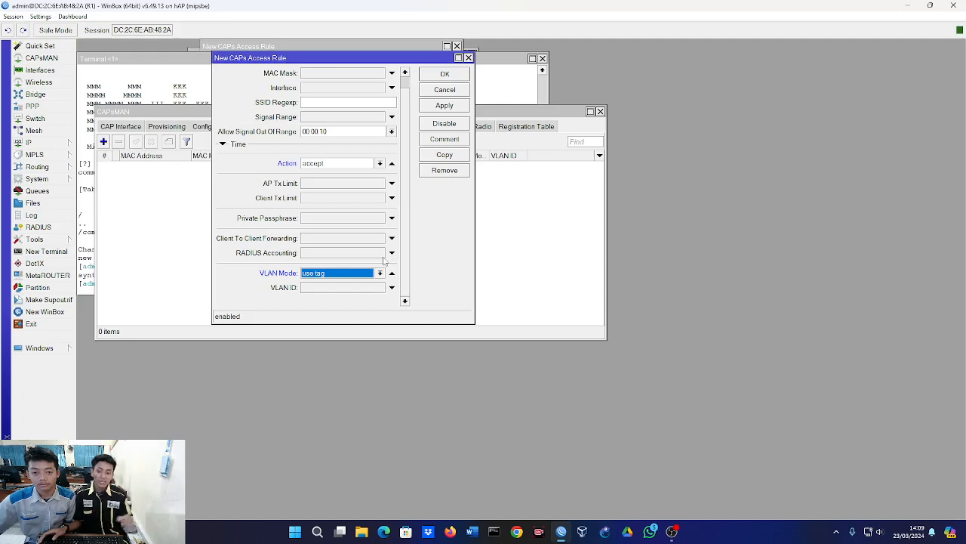
pyautogui.click(313, 288)
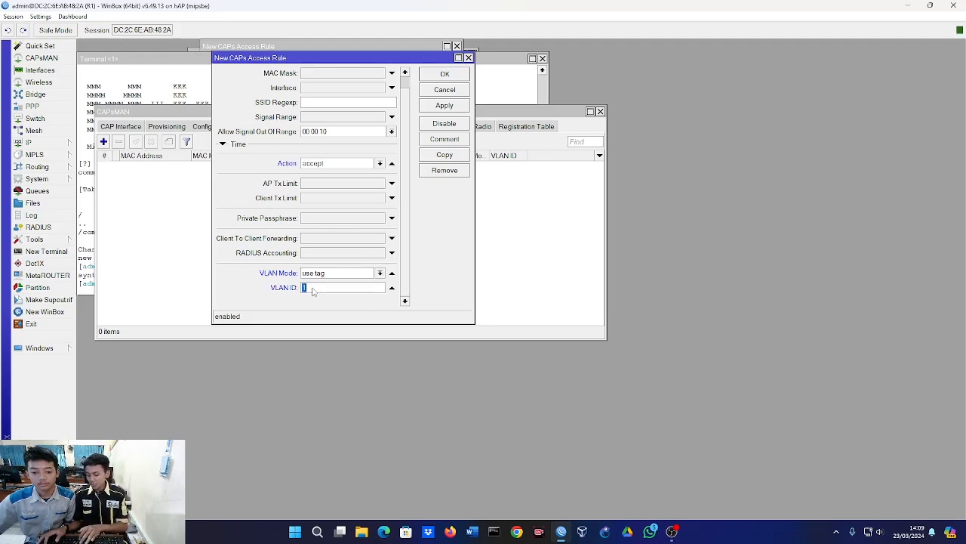
pyautogui.write('10')
pyautogui.scroll(1, 375, 264)
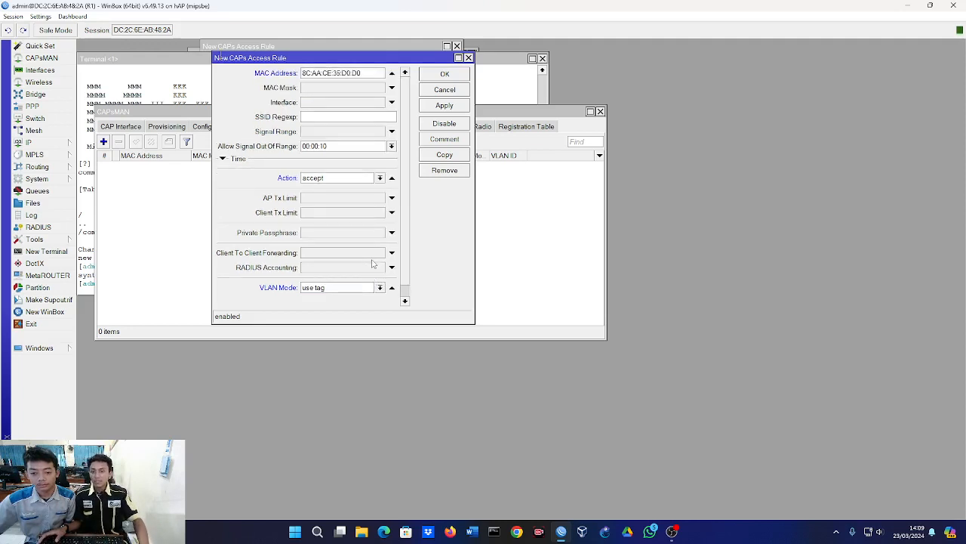
pyautogui.click(445, 74)
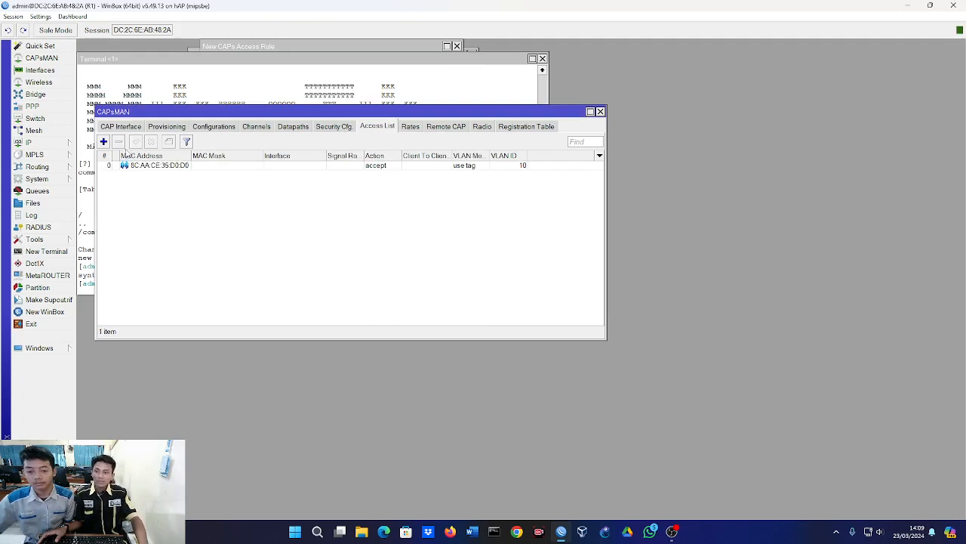
# Add a second CAPs access rule without a MAC address, with action accept, VLAN mode use tag and VLAN ID 20.
pyautogui.click(103, 142)
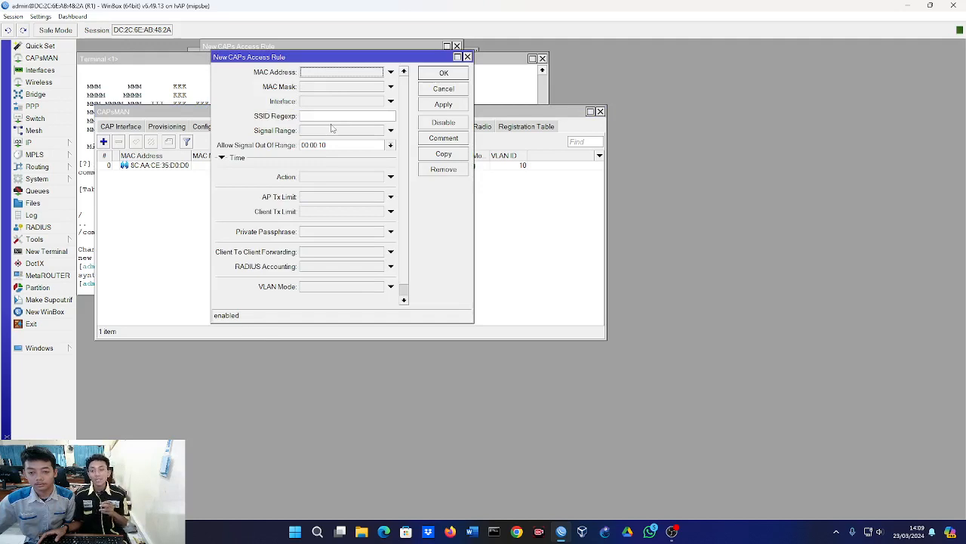
pyautogui.scroll(-1, 334, 105)
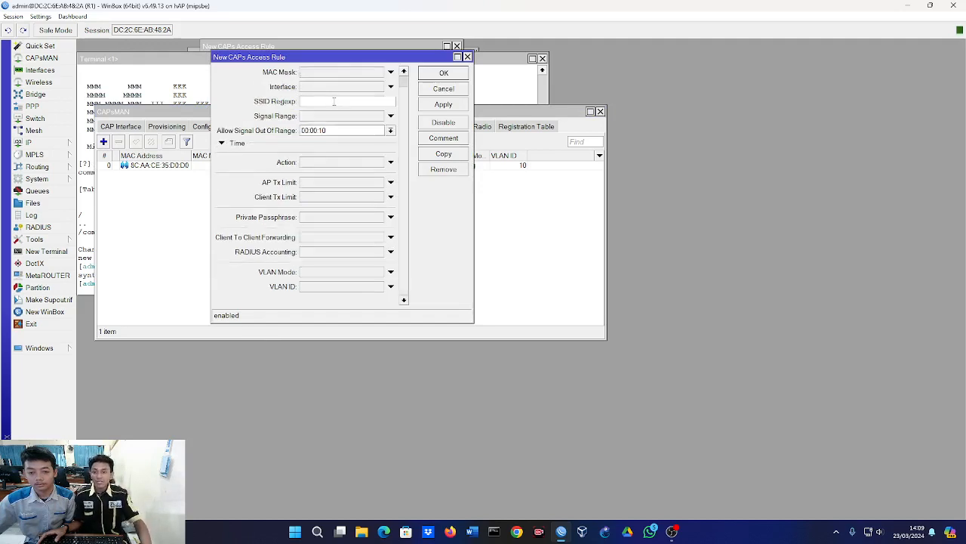
pyautogui.click(339, 165)
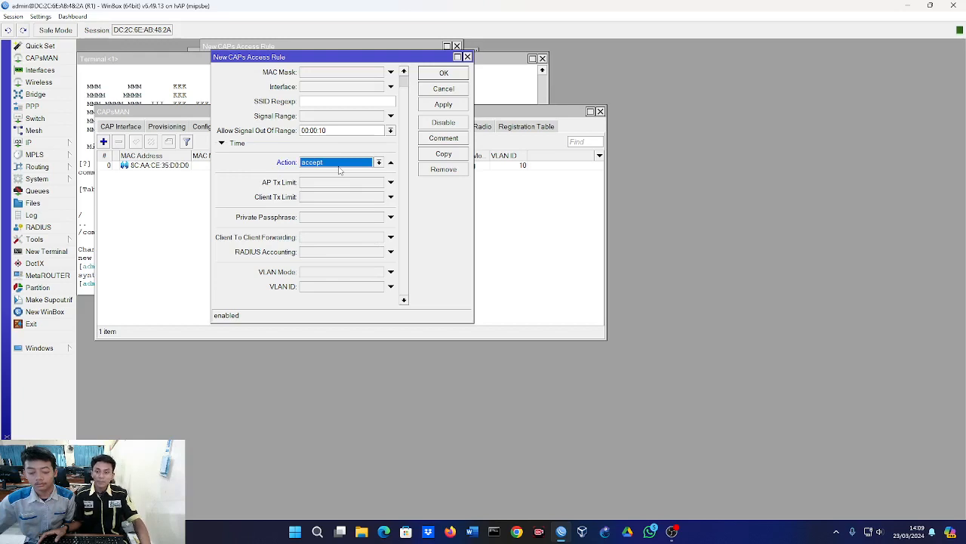
pyautogui.click(323, 273)
pyautogui.click(323, 273)
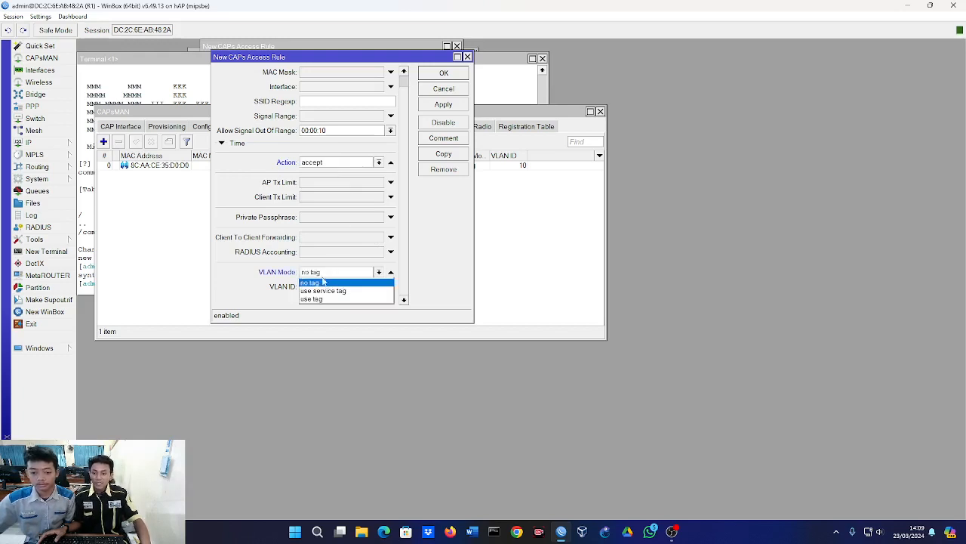
pyautogui.click(325, 298)
pyautogui.click(327, 289)
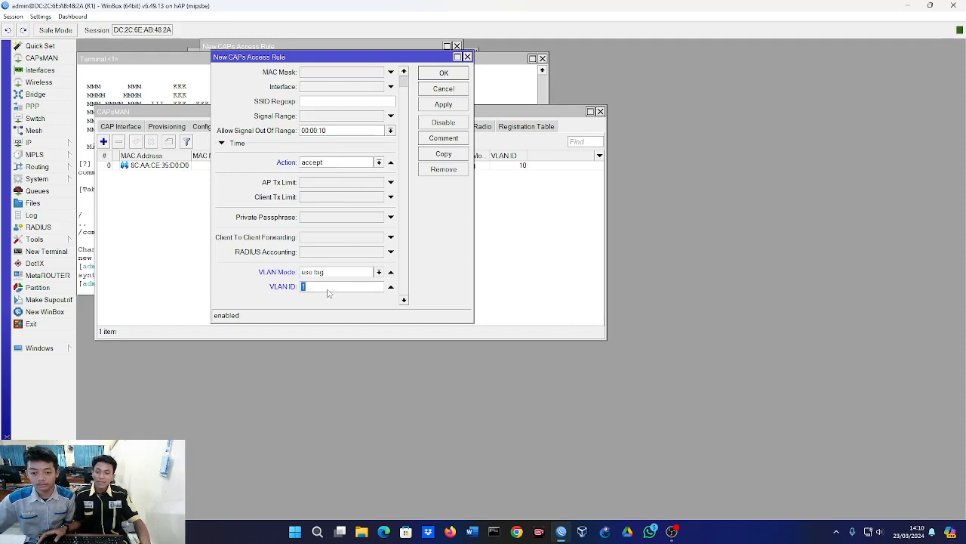
pyautogui.write('20')
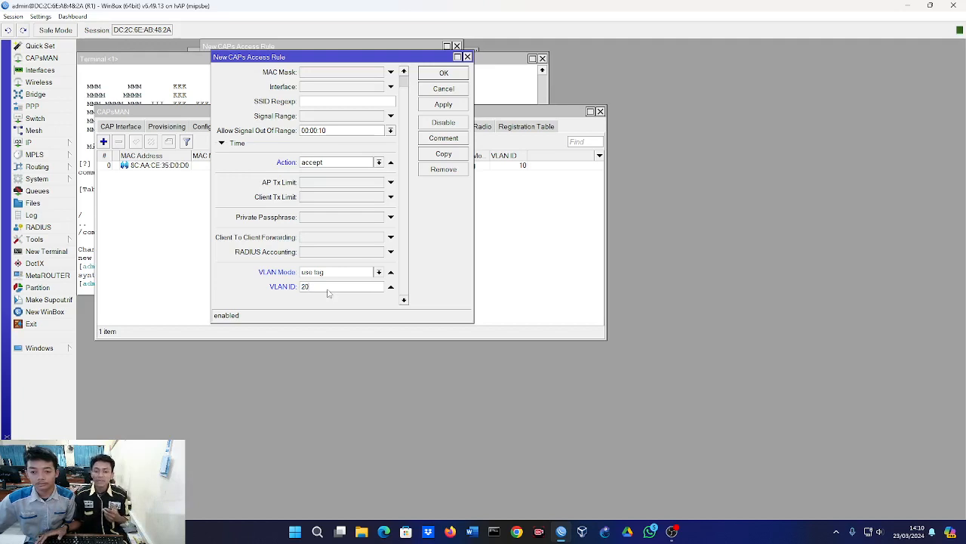
pyautogui.scroll(1, 329, 290)
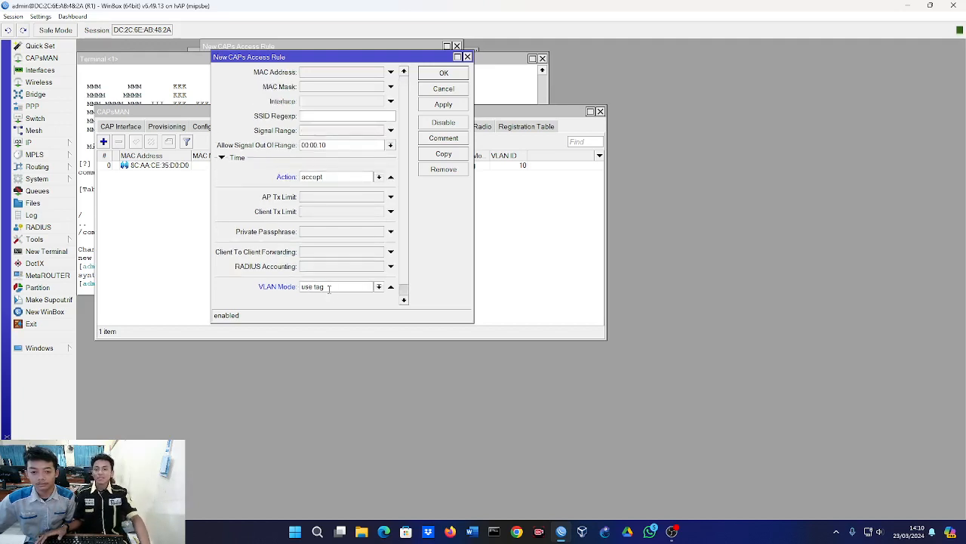
pyautogui.scroll(-1, 328, 289)
pyautogui.click(452, 73)
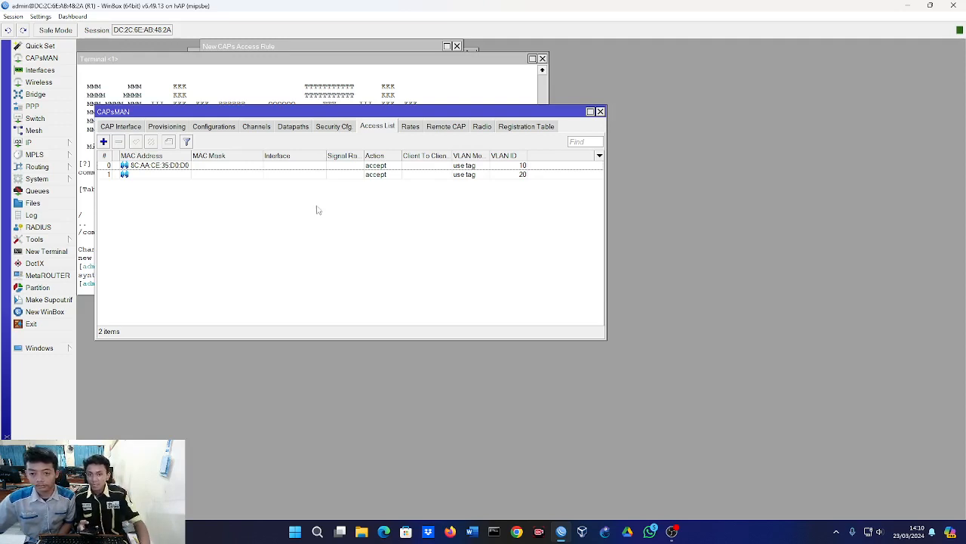
# Enter a private passphrase in the CAPs access rule for MAC address 8C:AA:CE:35:D0:D0 and save the rule.
pyautogui.doubleClick(300, 166)
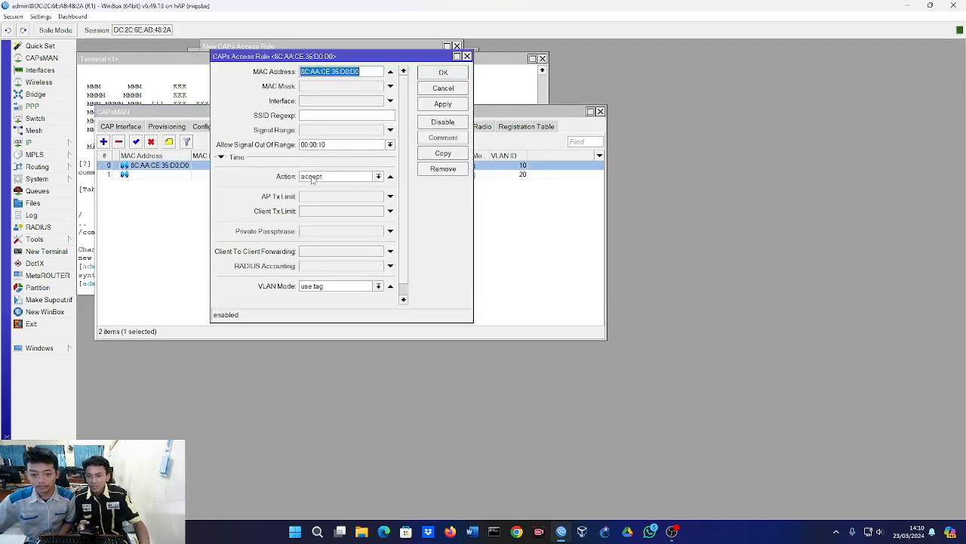
pyautogui.click(332, 237)
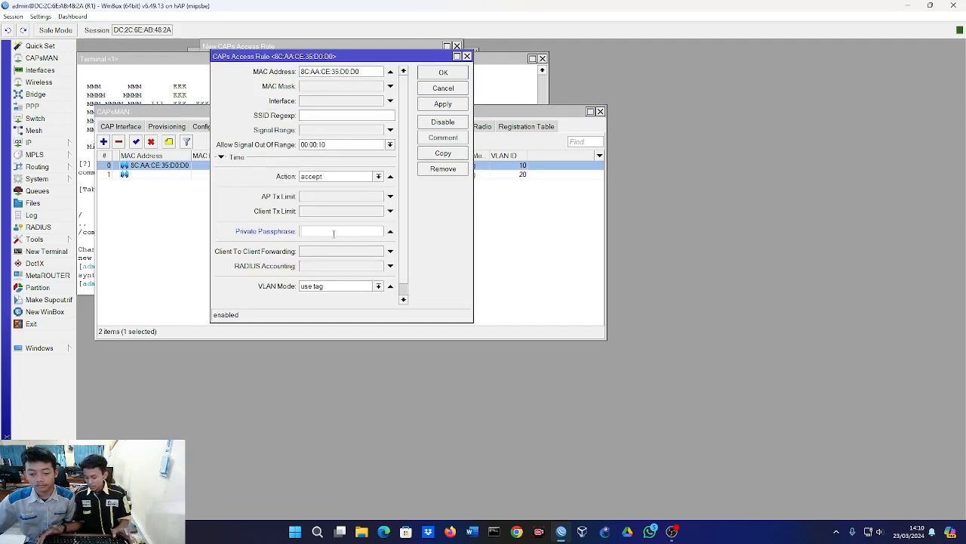
pyautogui.write('87654')
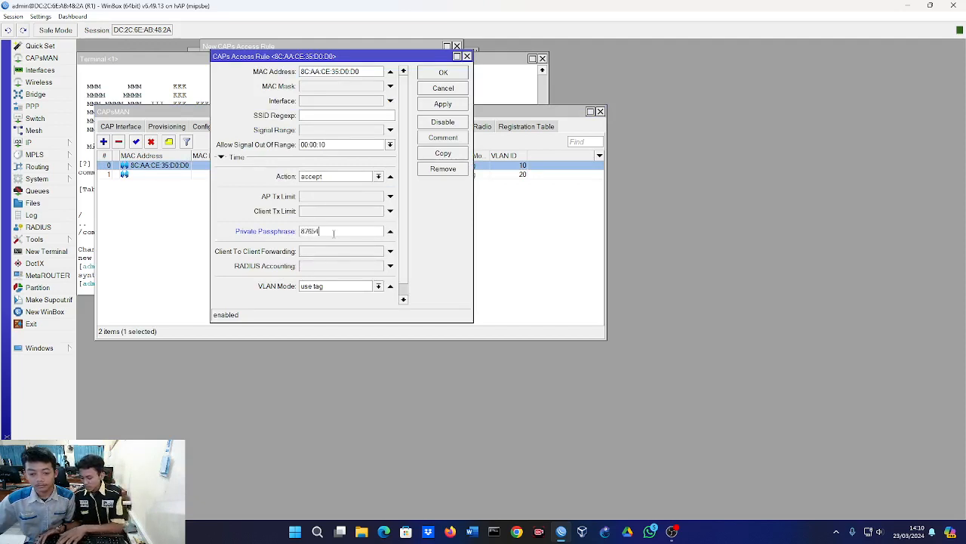
pyautogui.write('321')
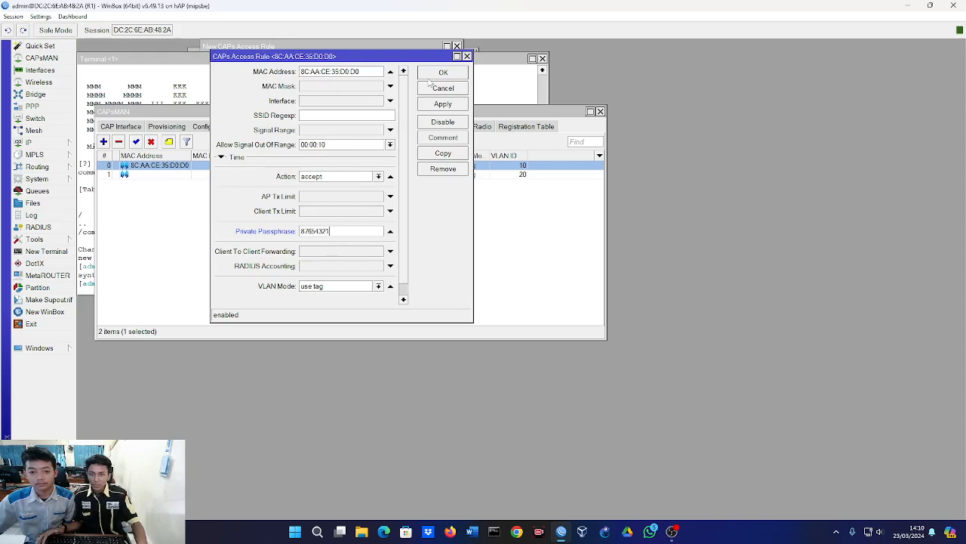
pyautogui.click(434, 76)
# Enter a different private passphrase in the CAPs access rule without a MAC address, tagged VLAN 20, and save it.
pyautogui.doubleClick(242, 176)
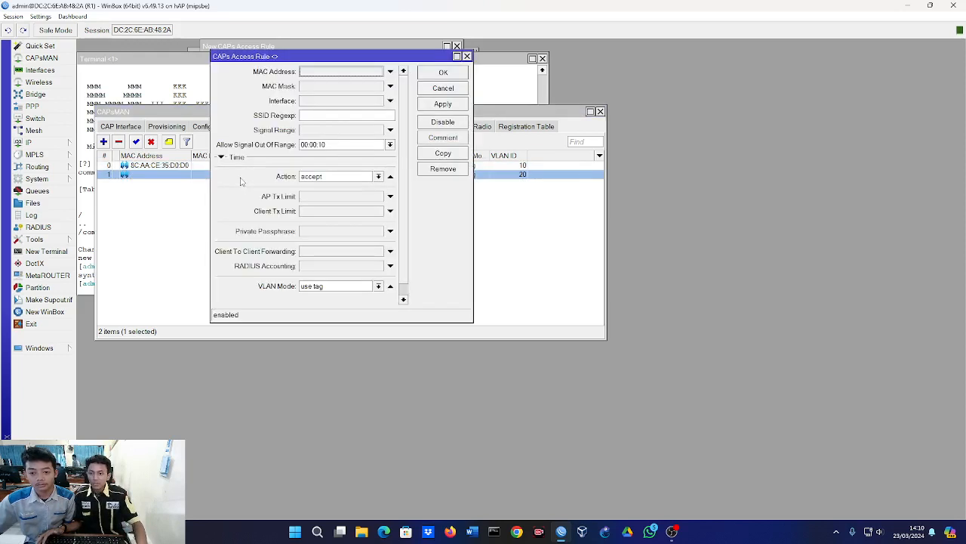
pyautogui.click(326, 234)
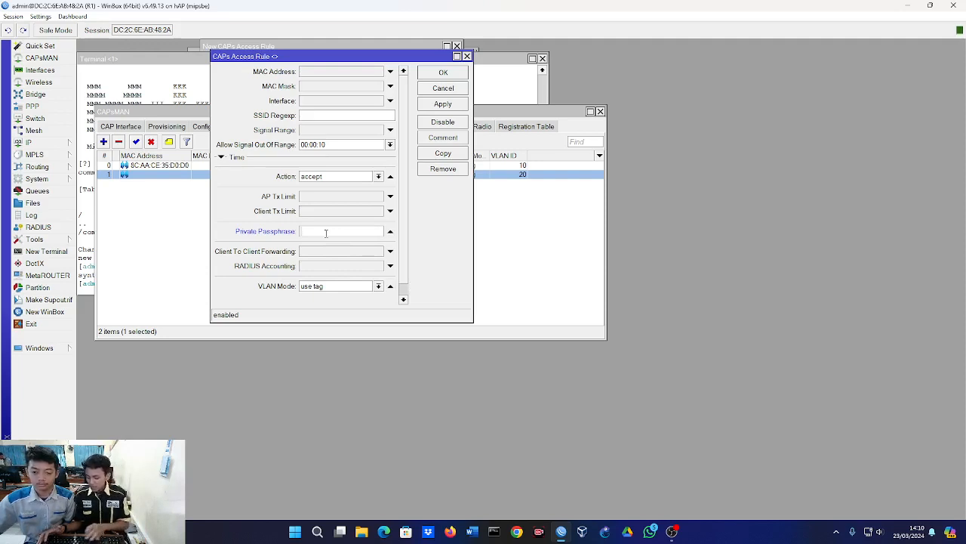
pyautogui.write('mik')
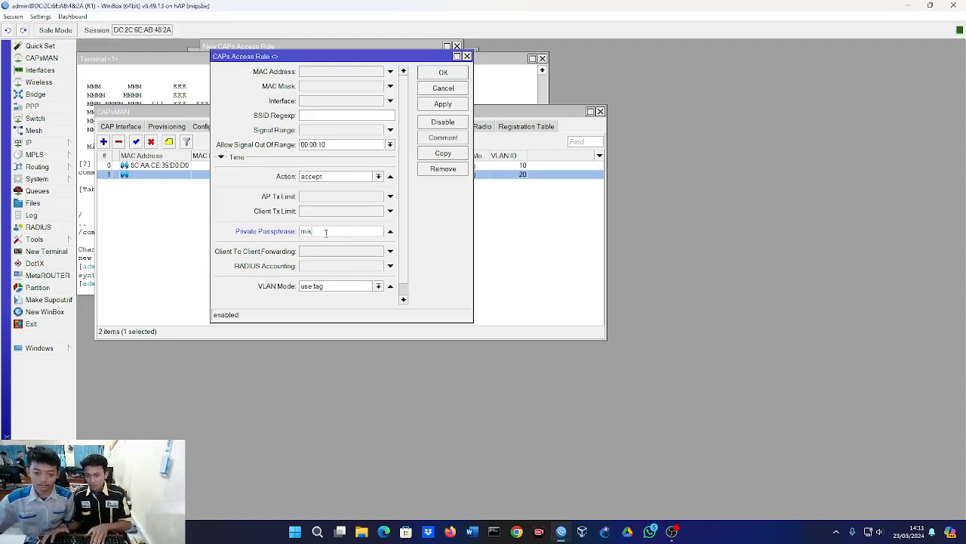
pyautogui.press('BackSpace')
pyautogui.press('BackSpace')
pyautogui.press('BackSpace')
pyautogui.press('BackSpace')
pyautogui.write('mik')
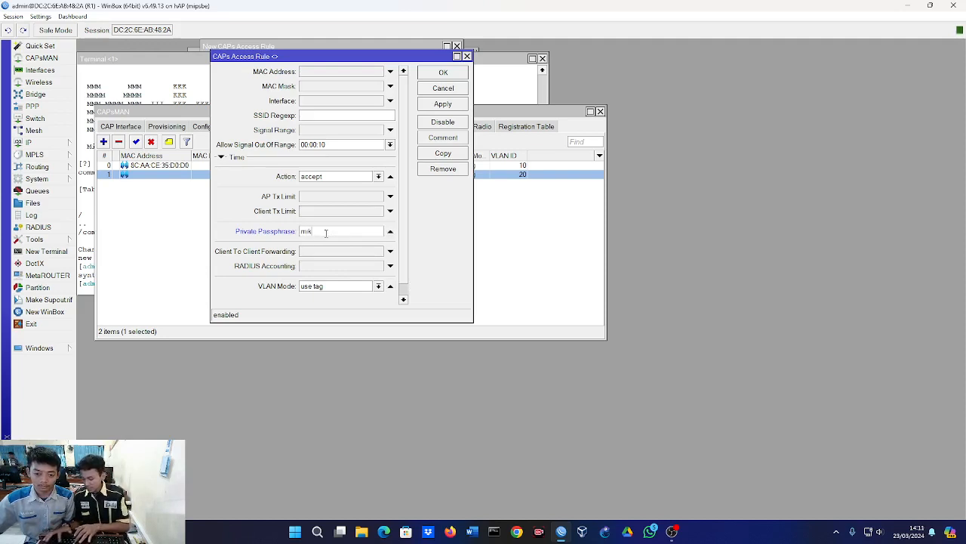
pyautogui.write('rotik')
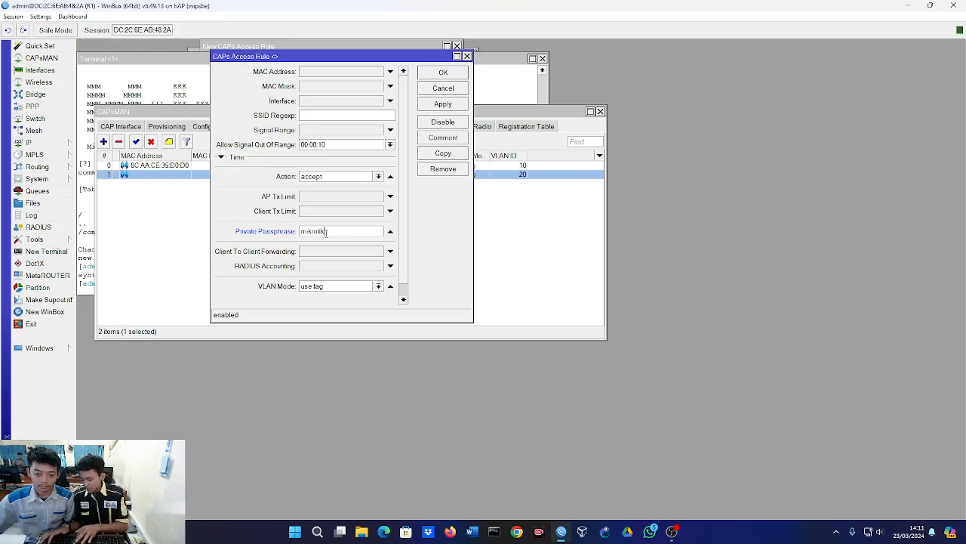
pyautogui.write('123')
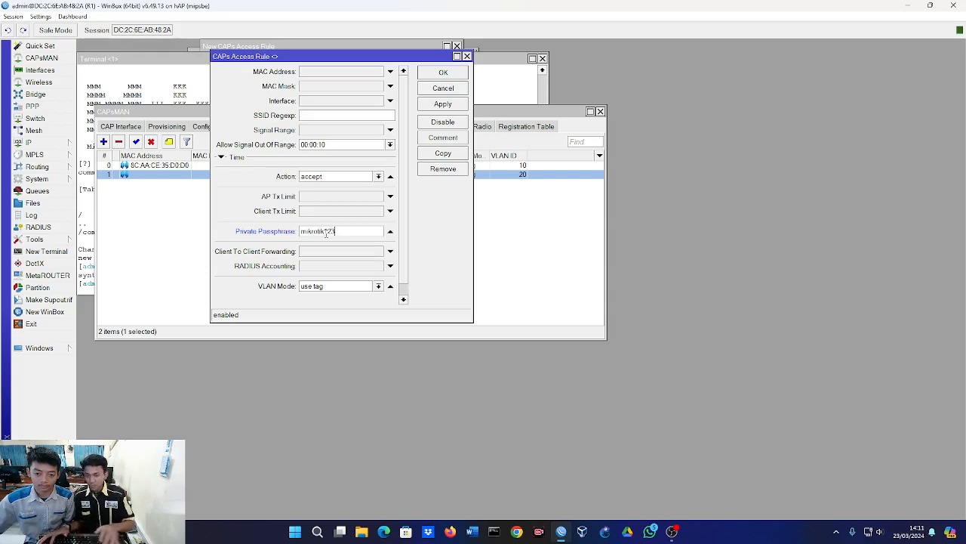
pyautogui.click(443, 74)
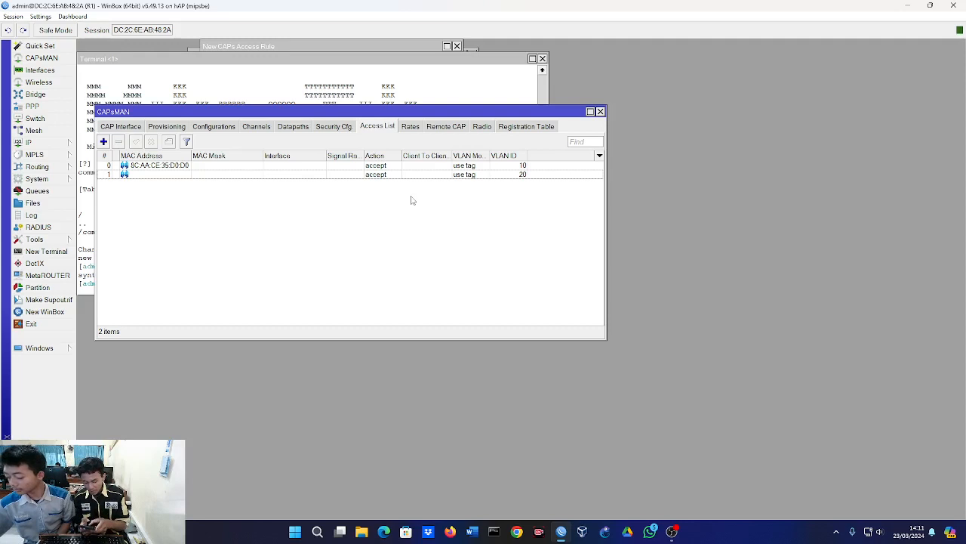
# Review the VLAN 10 access rule and inspect the clients connected to cap1 in the CAPsMAN registration table.
pyautogui.doubleClick(354, 166)
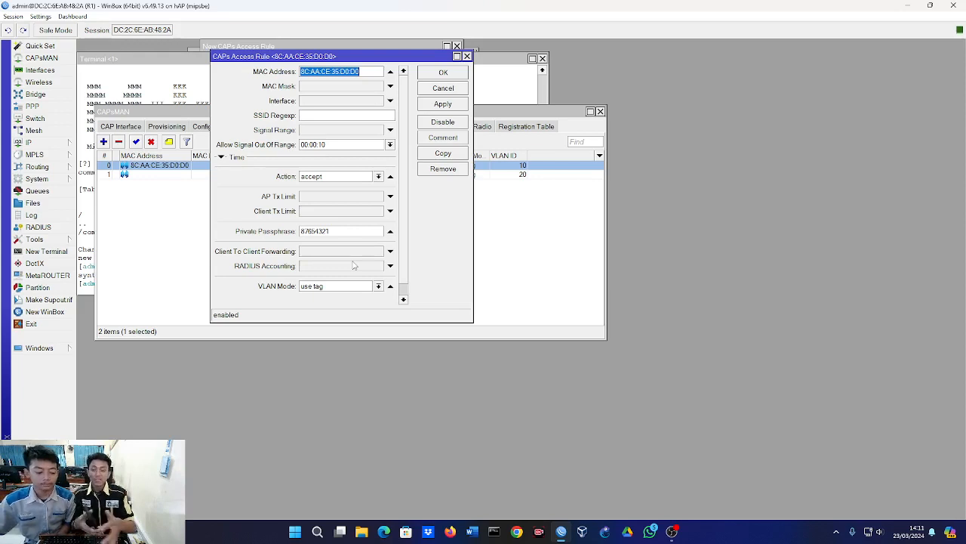
pyautogui.click(523, 242)
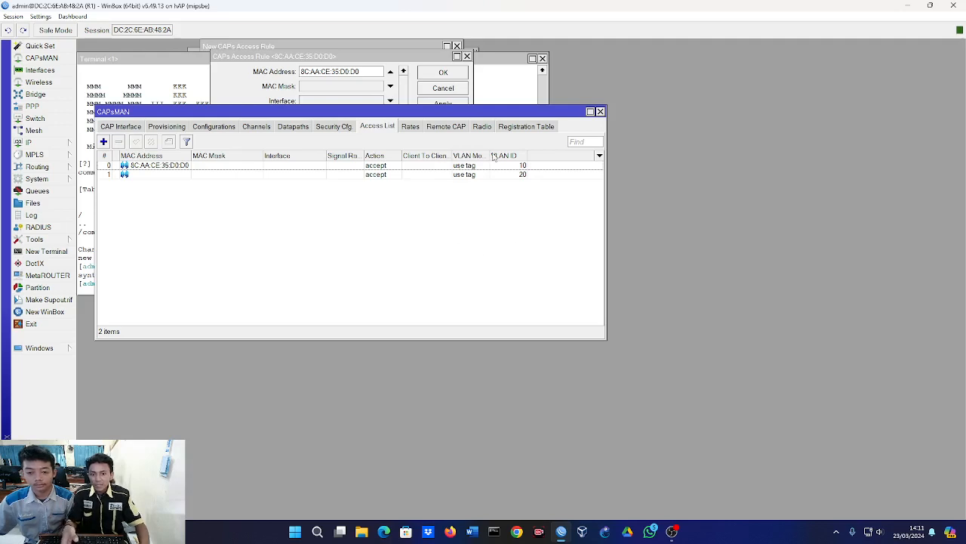
pyautogui.click(533, 128)
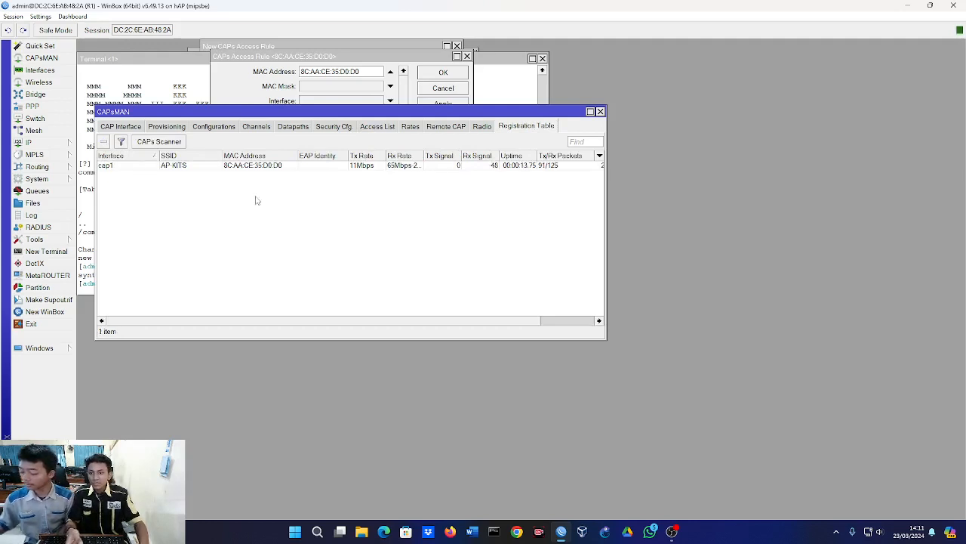
pyautogui.click(241, 167)
pyautogui.doubleClick(240, 170)
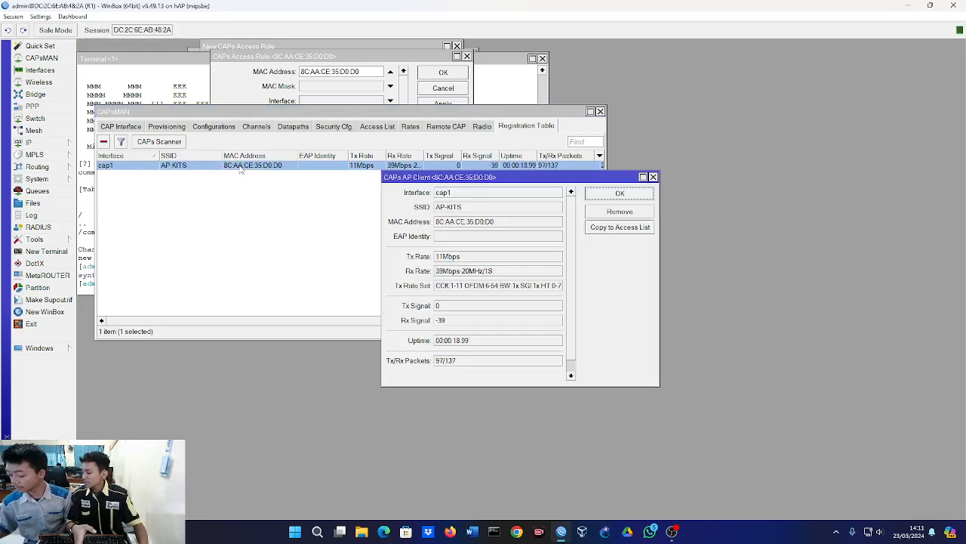
pyautogui.click(255, 205)
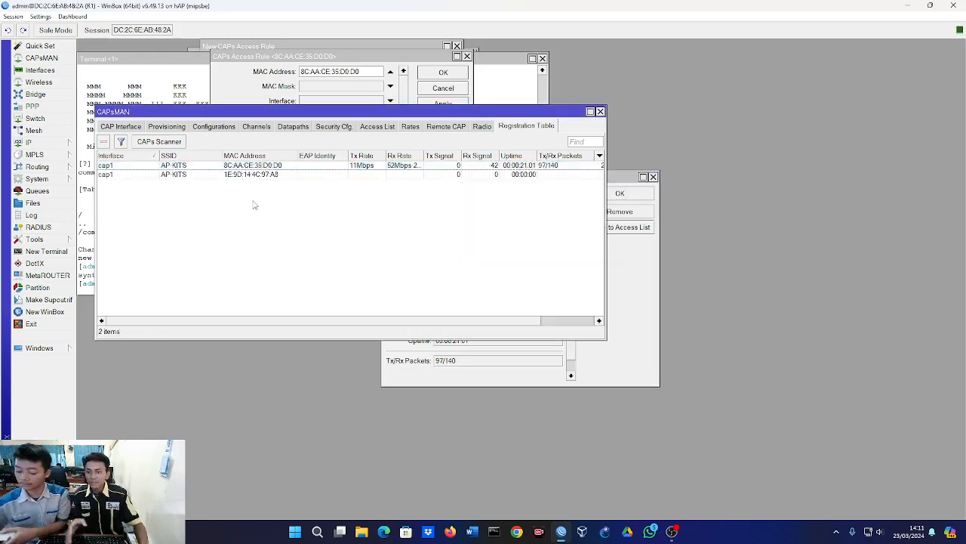
pyautogui.doubleClick(273, 175)
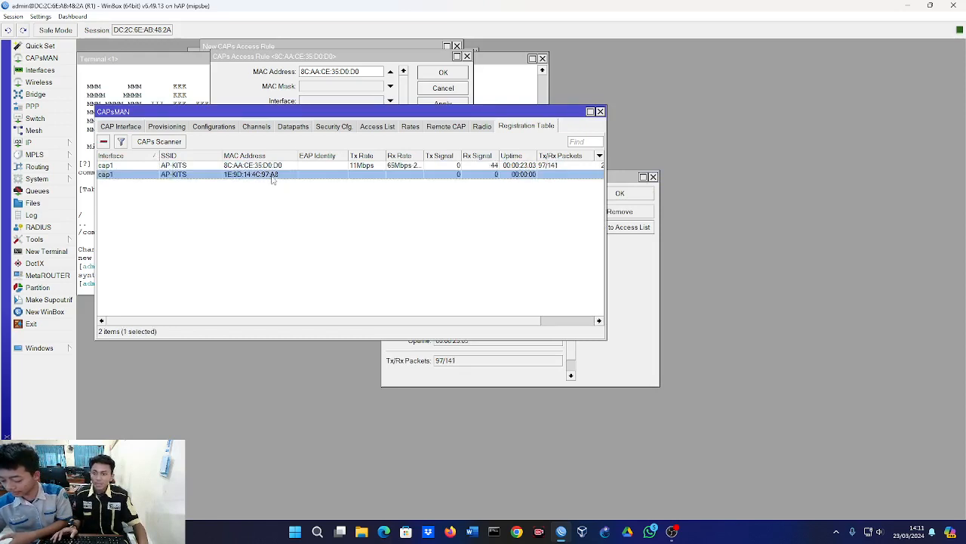
pyautogui.click(278, 214)
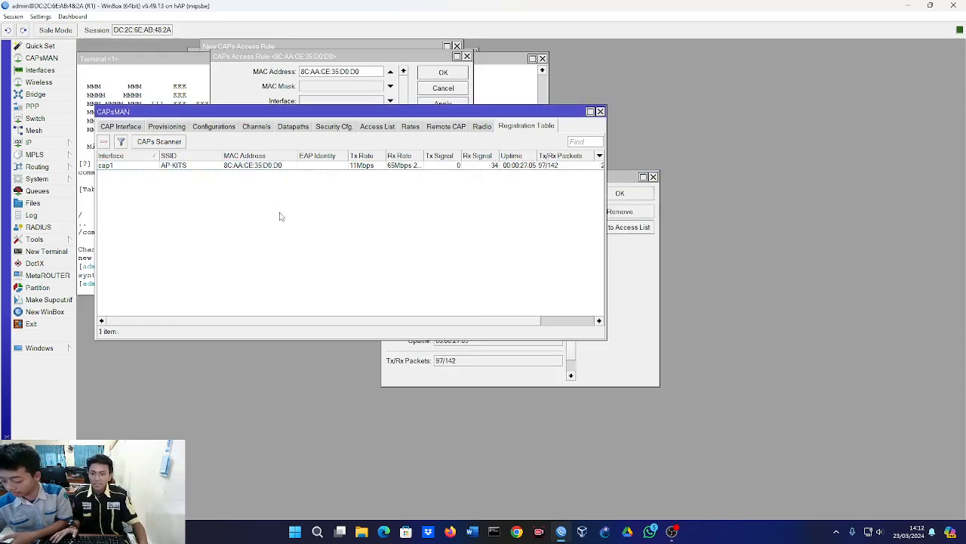
pyautogui.click(389, 128)
pyautogui.click(512, 127)
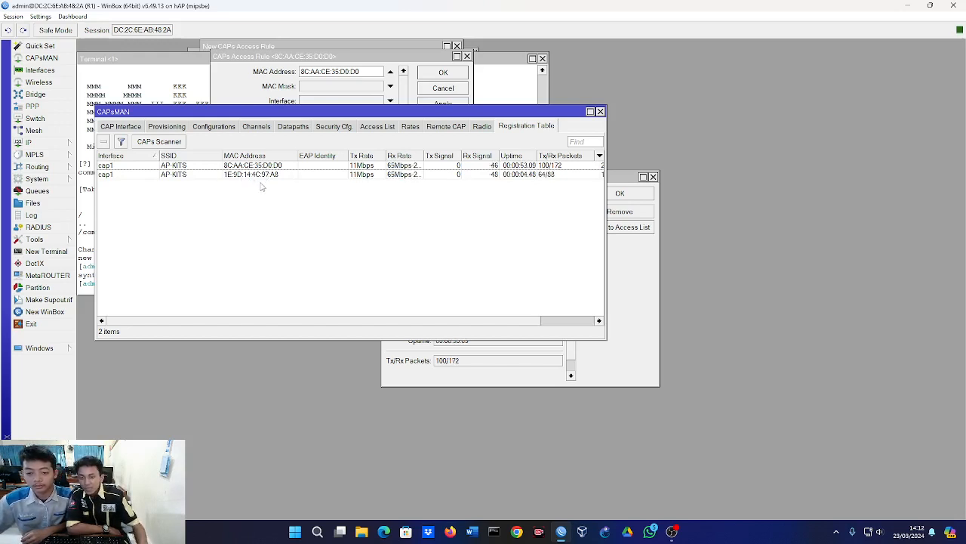
# Check the DHCP server leases and open the details of the 172.16.10.2 lease.
pyautogui.click(376, 126)
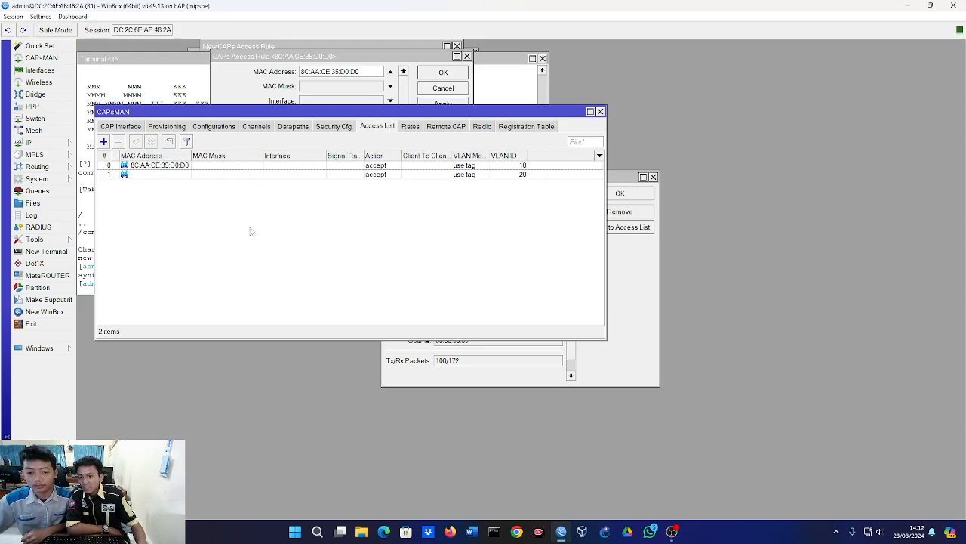
pyautogui.click(31, 143)
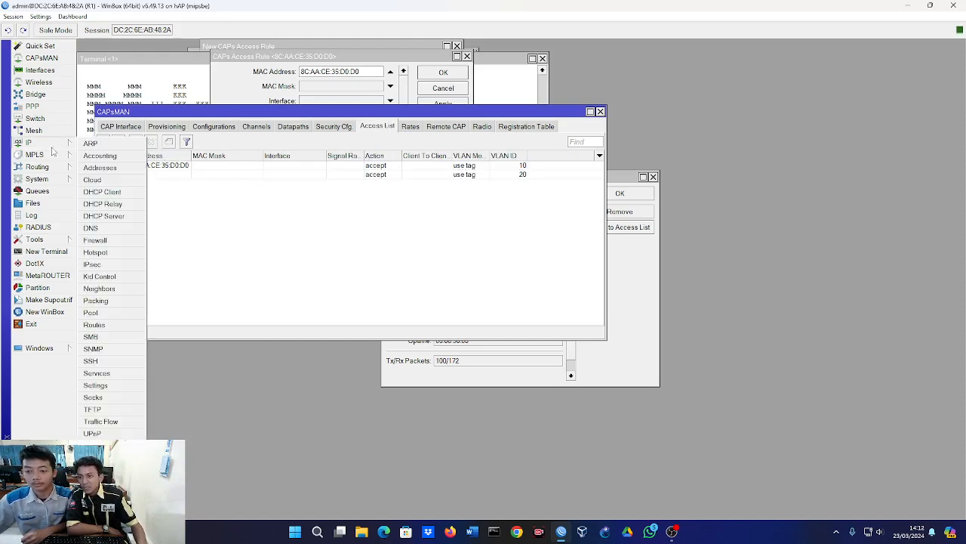
pyautogui.click(119, 216)
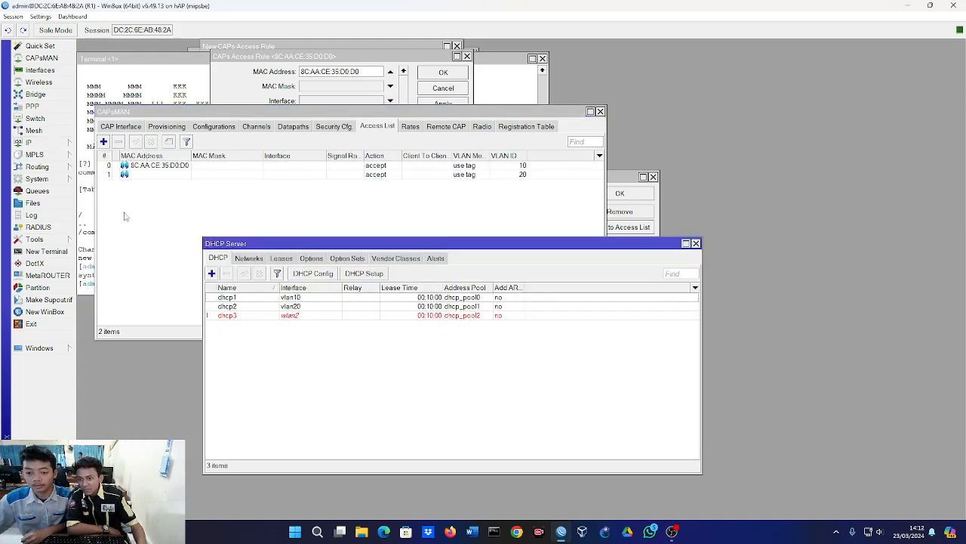
pyautogui.click(281, 258)
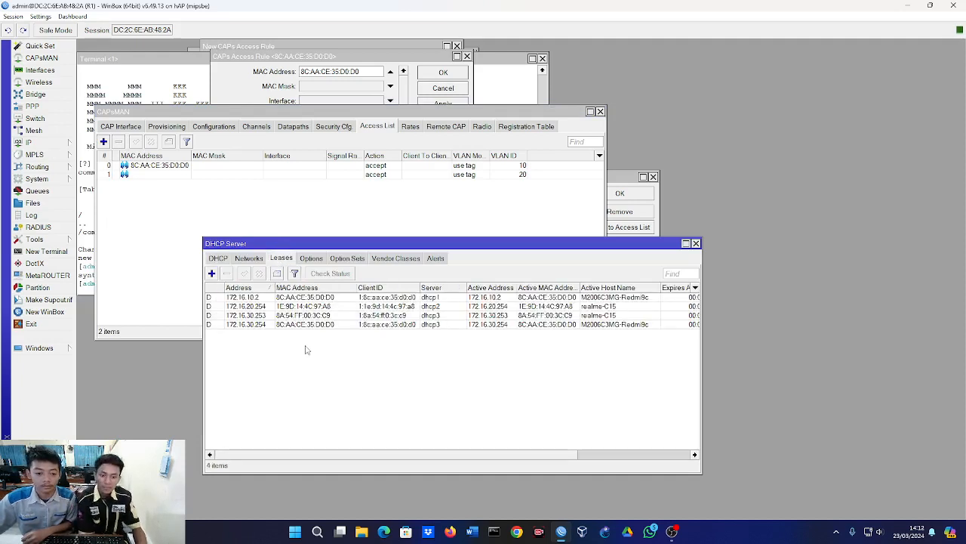
pyautogui.click(264, 298)
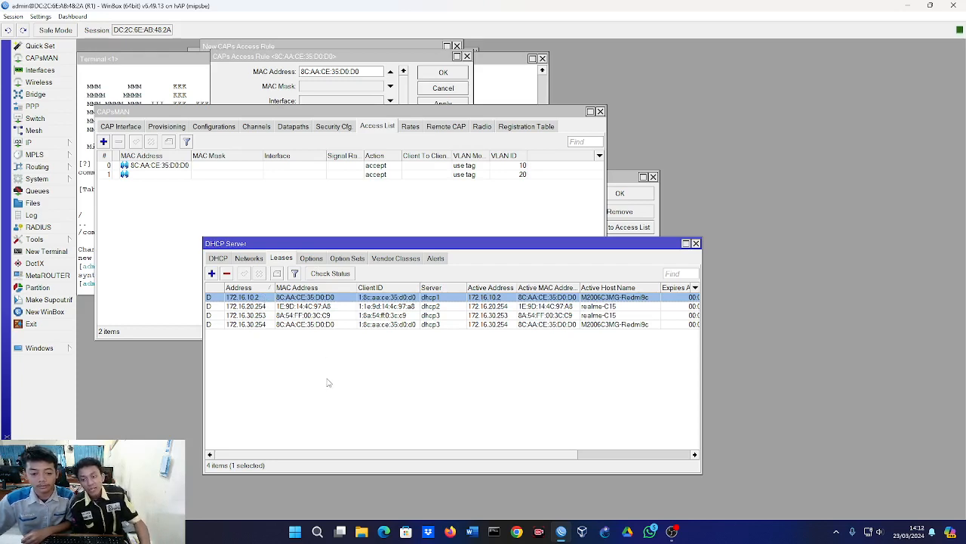
pyautogui.doubleClick(256, 299)
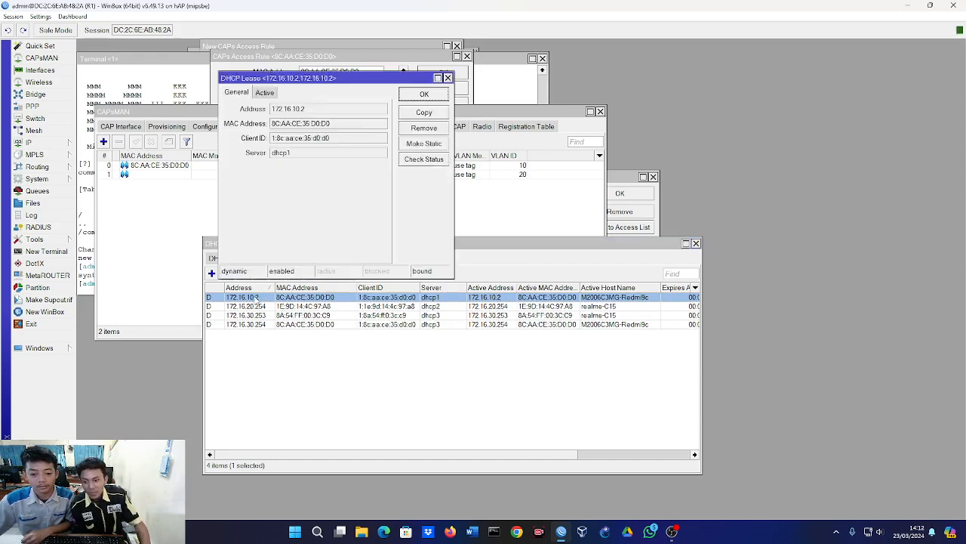
pyautogui.doubleClick(307, 110)
# Compare the 172.16.10.2 lease with the vlan10 entry in the router's IP address list, and close the list.
pyautogui.click(34, 142)
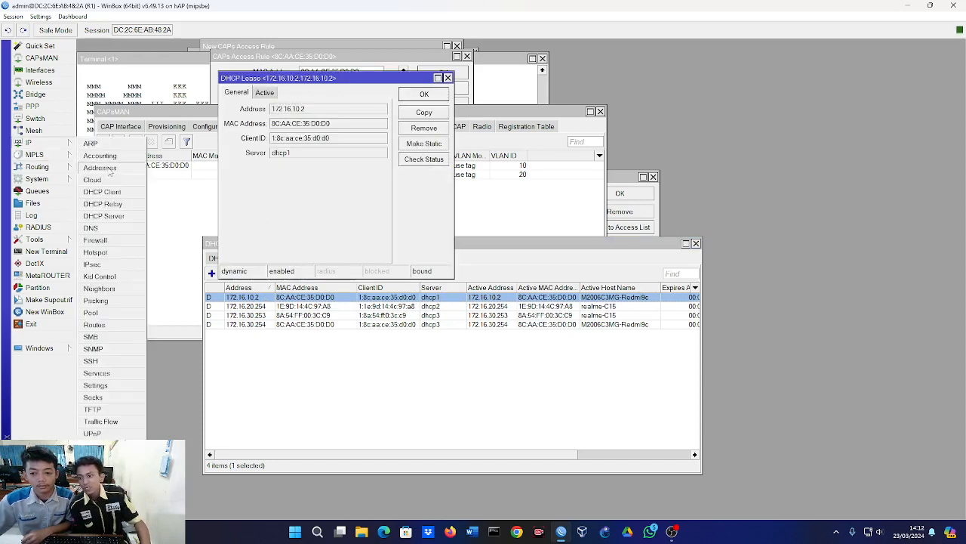
pyautogui.click(109, 167)
pyautogui.moveTo(279, 76); pyautogui.dragTo(324, 191)
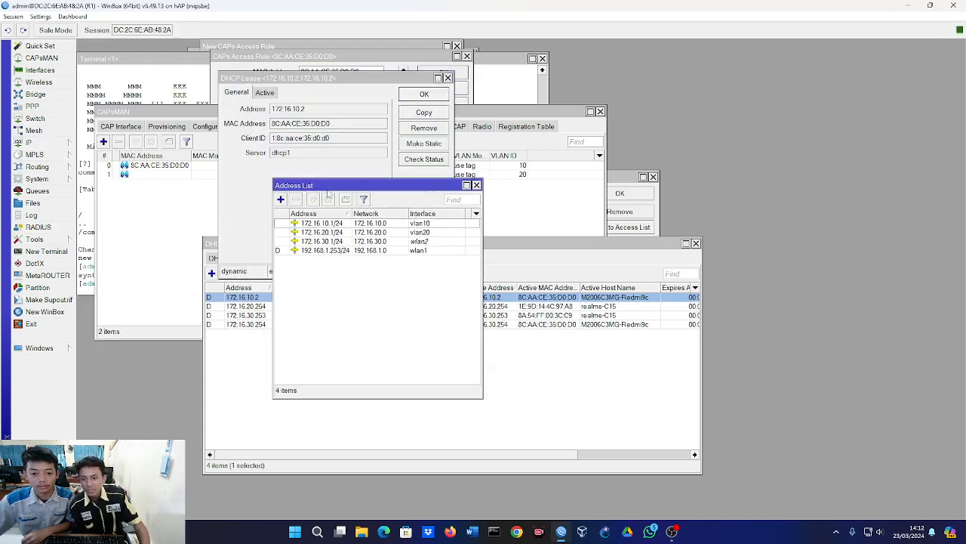
pyautogui.click(326, 223)
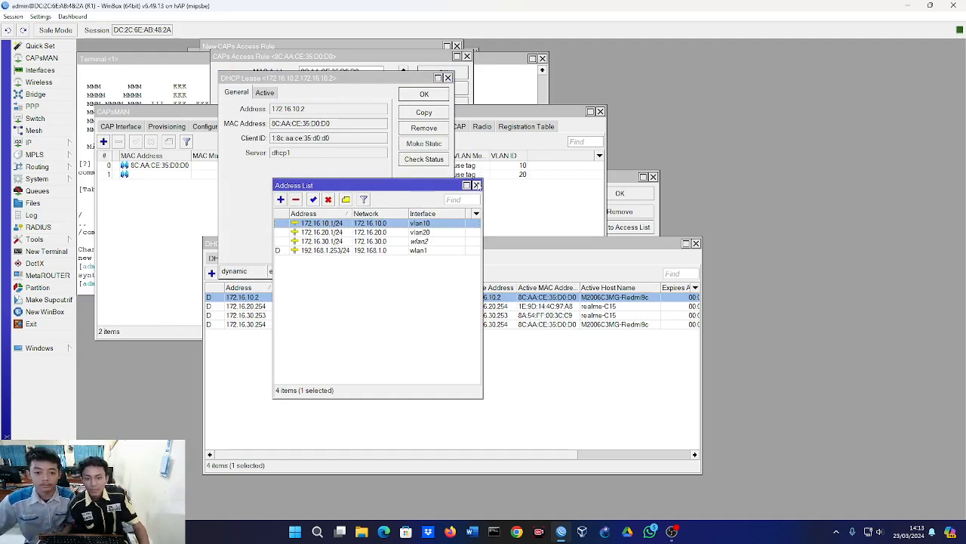
pyautogui.click(477, 185)
pyautogui.click(392, 392)
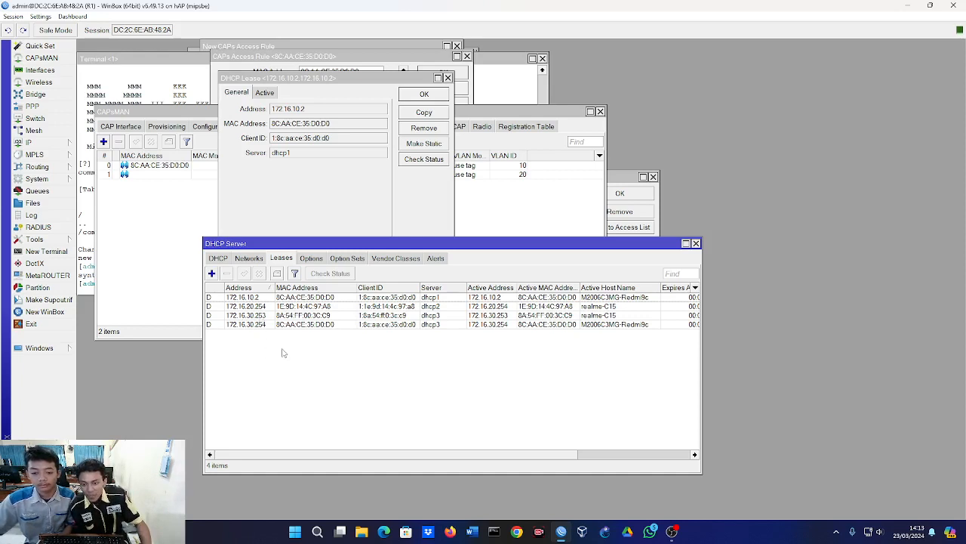
# Open the 172.16.20.254 lease and compare it with the vlan20 entry in the router's IP address list.
pyautogui.doubleClick(264, 308)
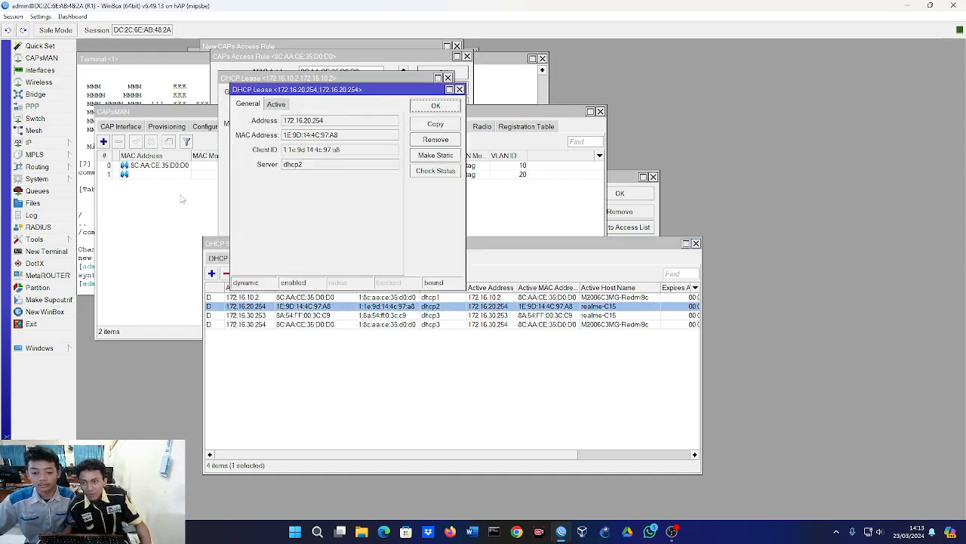
pyautogui.click(34, 143)
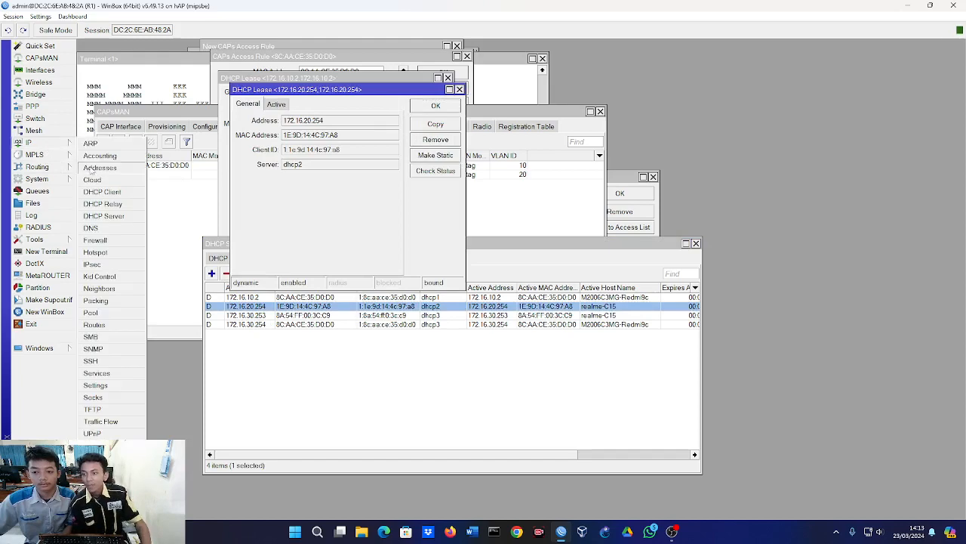
pyautogui.click(92, 168)
pyautogui.click(320, 231)
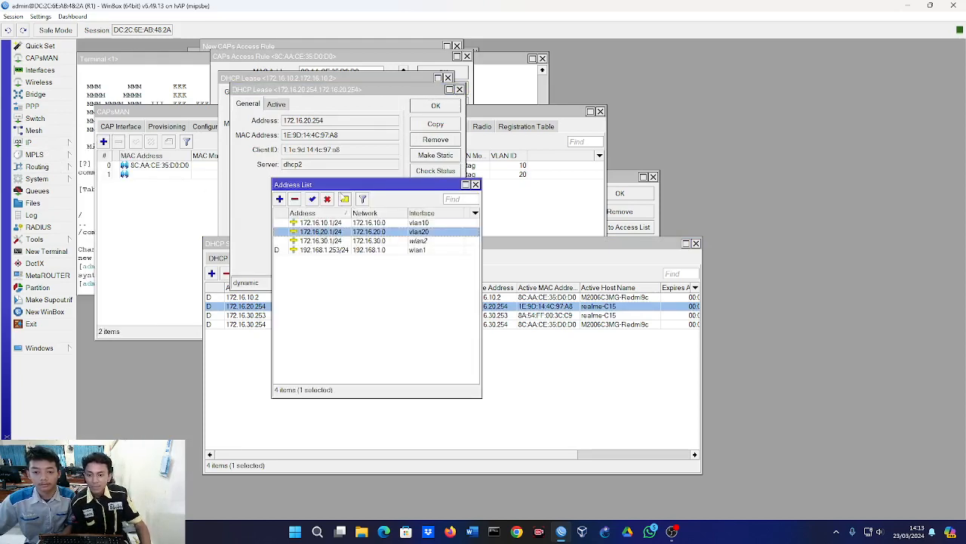
pyautogui.moveTo(357, 184); pyautogui.dragTo(436, 333)
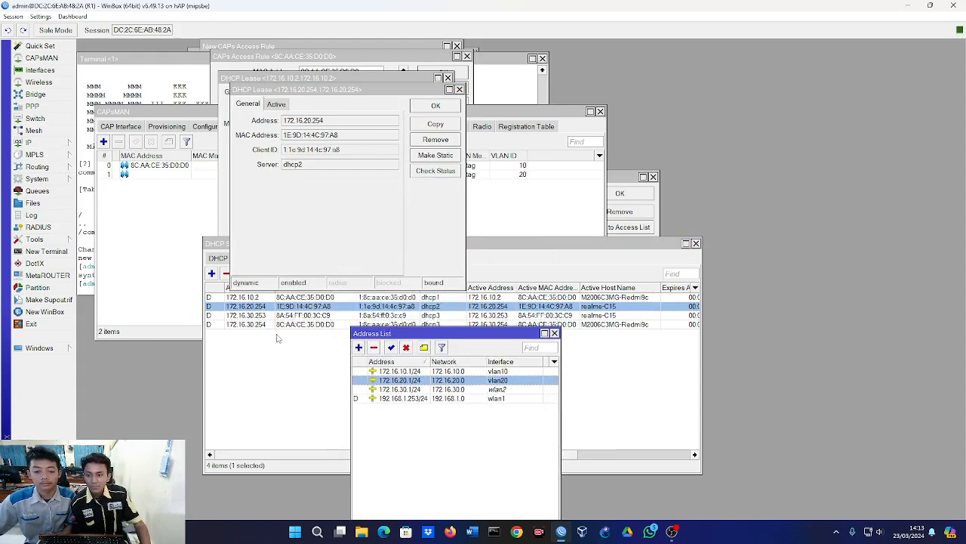
pyautogui.click(277, 338)
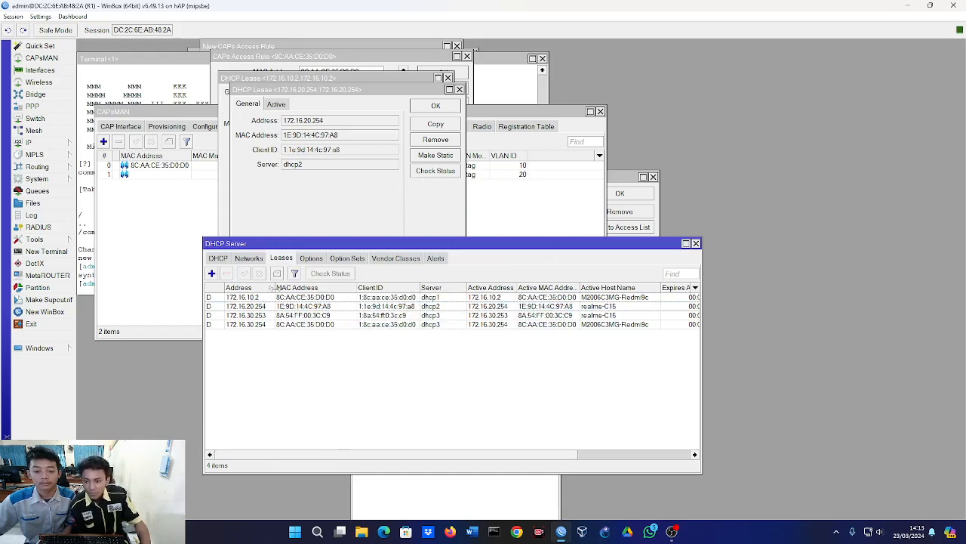
pyautogui.click(255, 306)
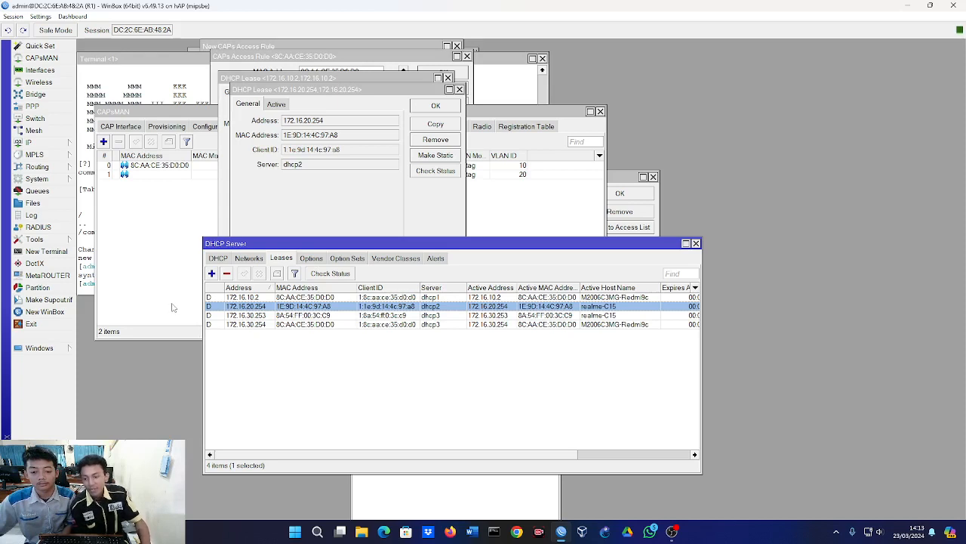
pyautogui.click(344, 427)
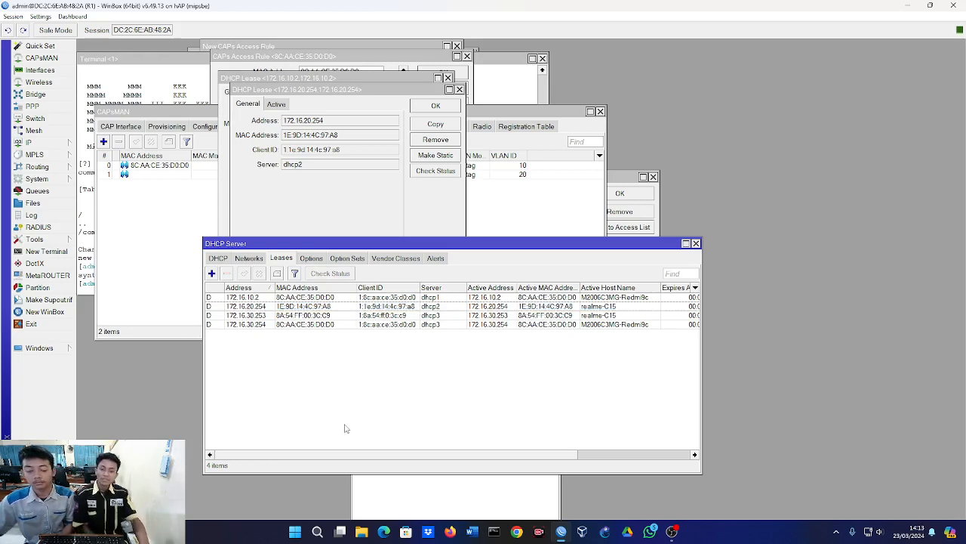